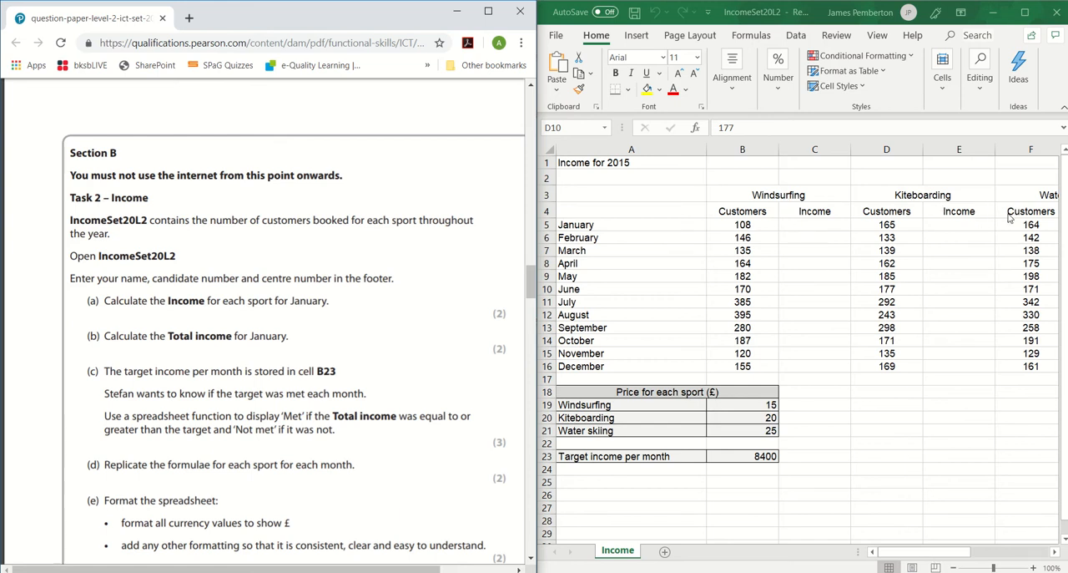
# Calculate January's windsurfing income in C5 as customers times price, using =B5*$B$19 with an absolute price reference.
pyautogui.click(1020, 13)
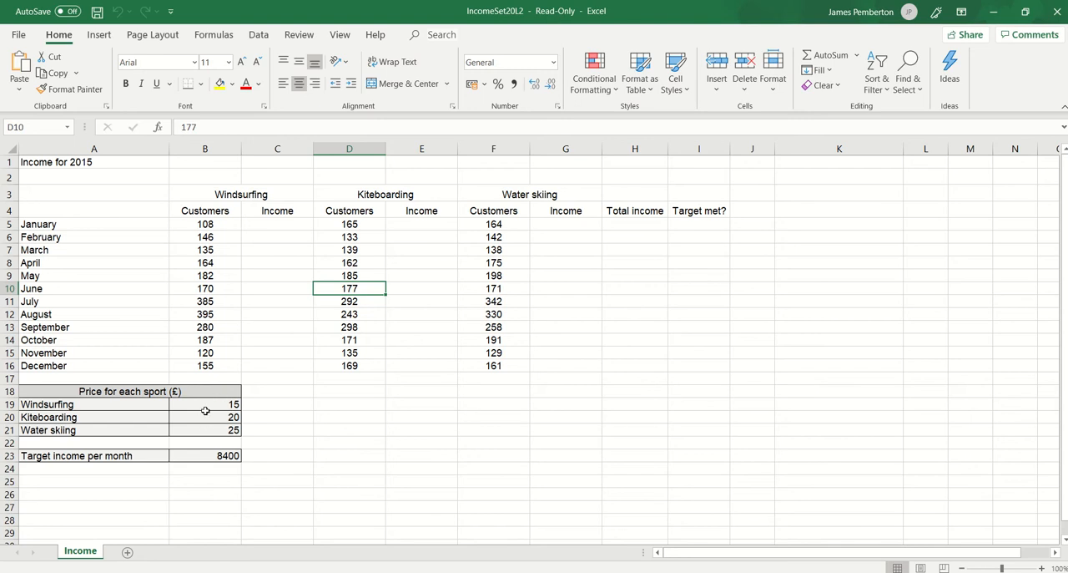
pyautogui.click(274, 224)
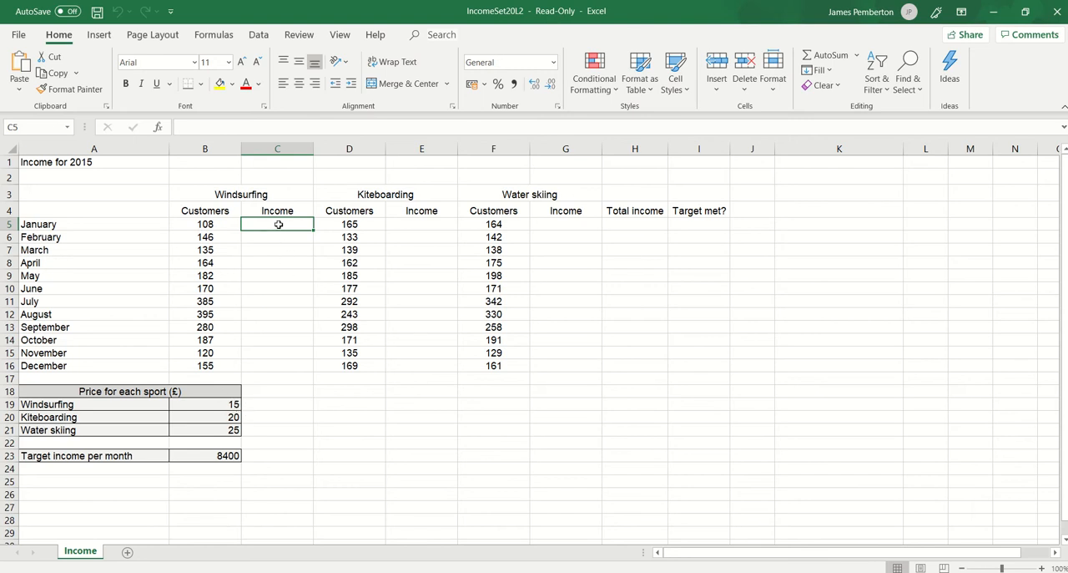
pyautogui.write('=')
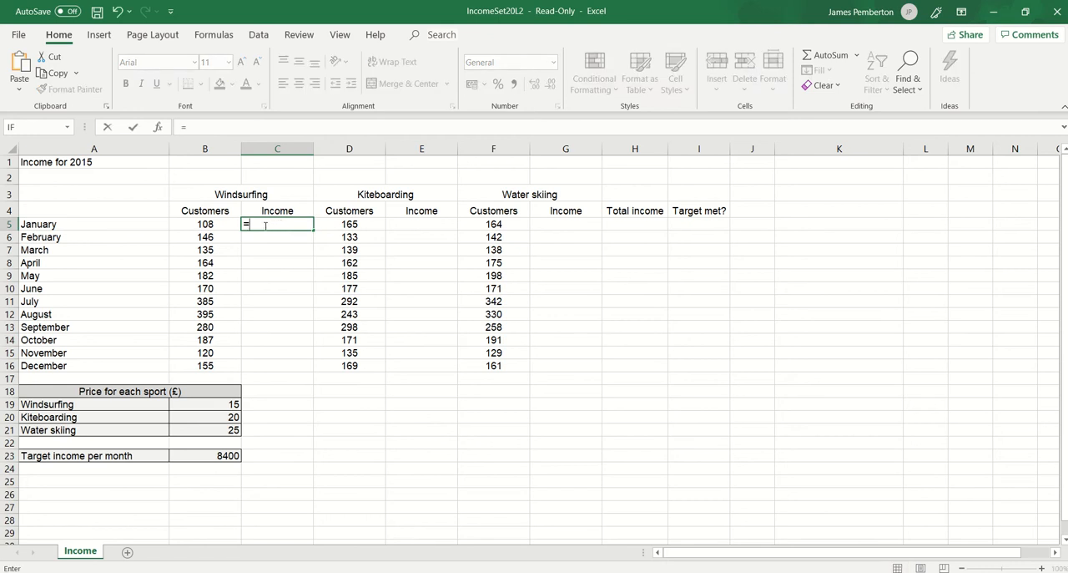
pyautogui.click(209, 225)
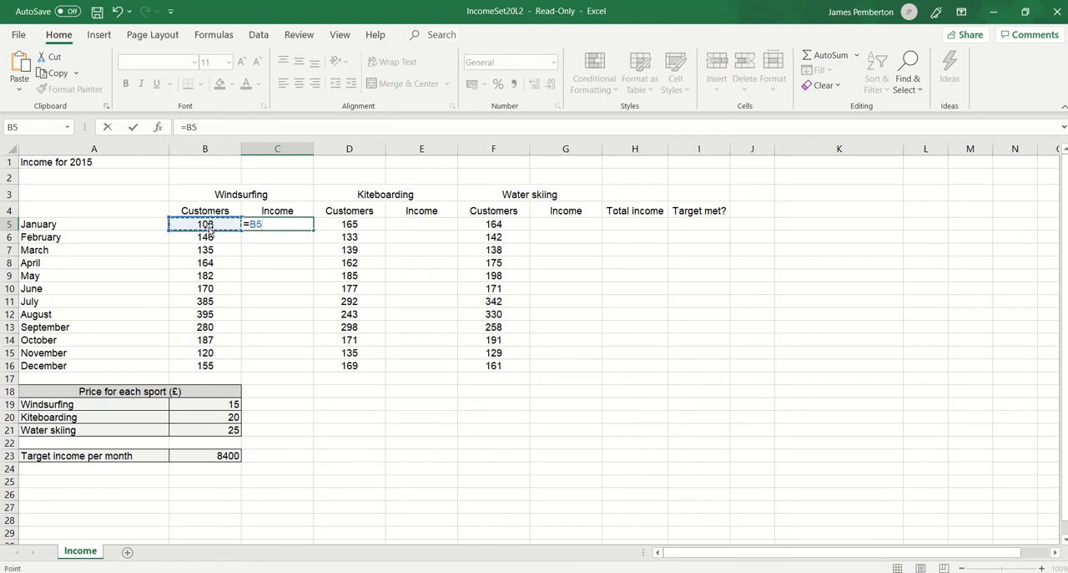
pyautogui.write('*')
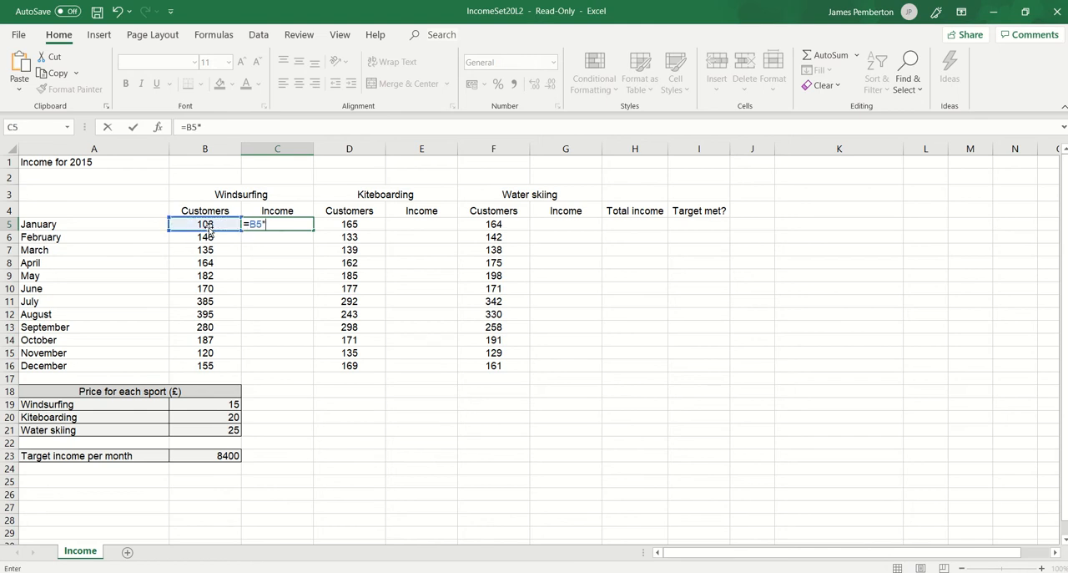
pyautogui.click(219, 404)
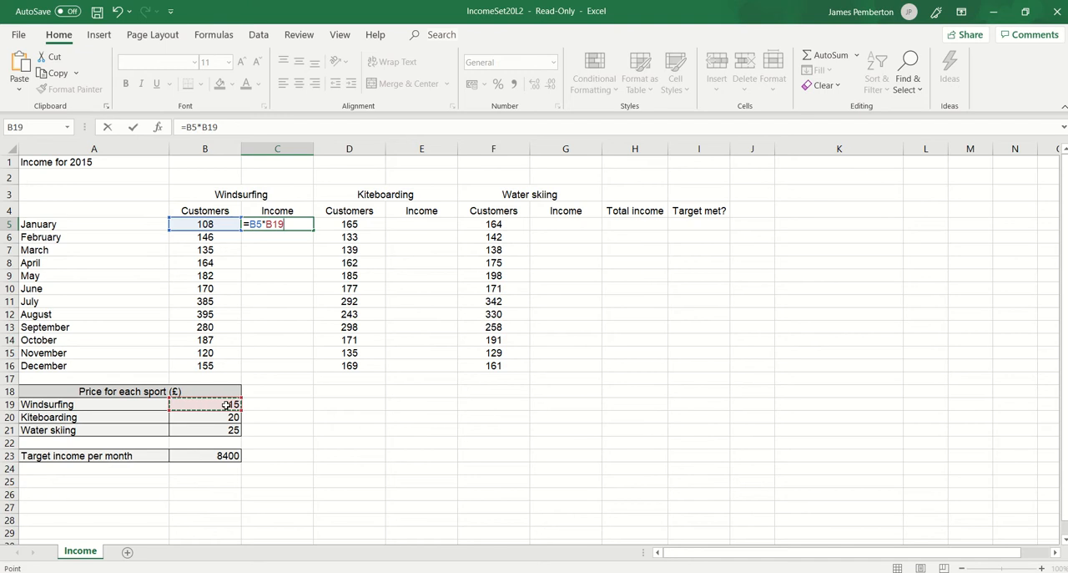
pyautogui.press('F4')
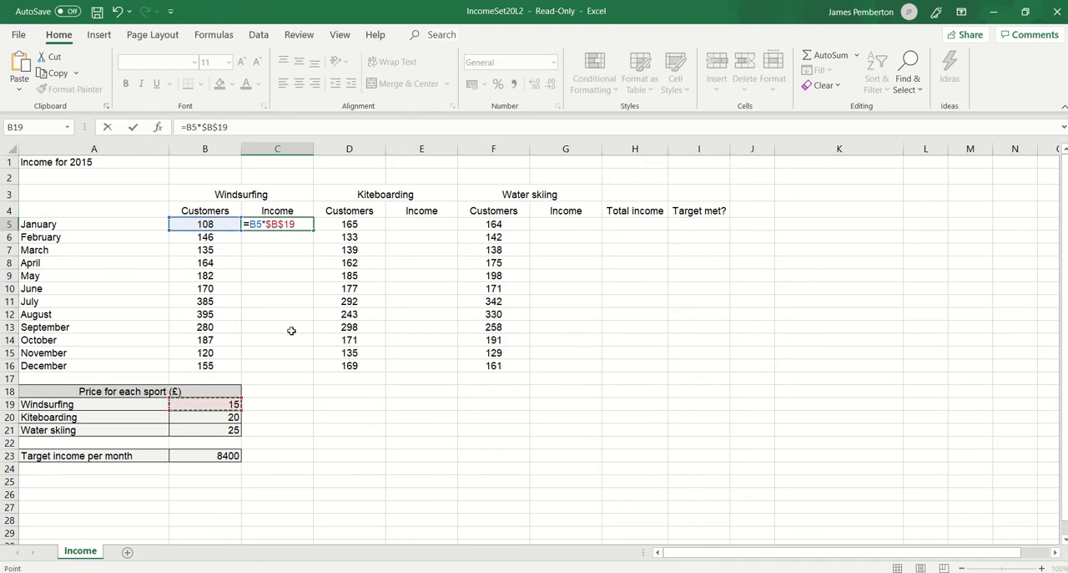
pyautogui.press('Return')
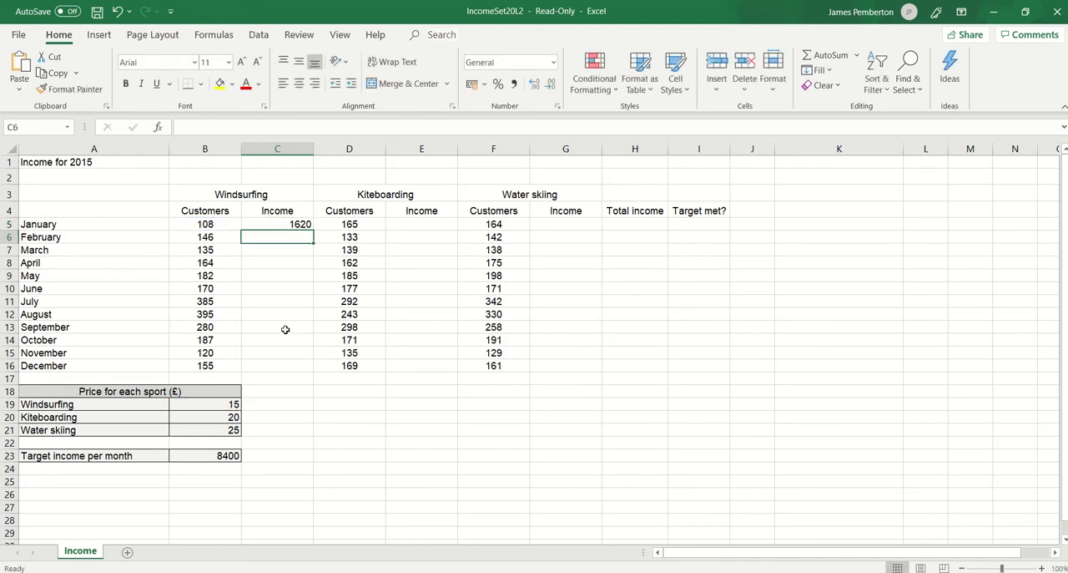
# Calculate January's kiteboarding income in E5 with =D5*$B$20, keeping the price reference absolute.
pyautogui.click(420, 224)
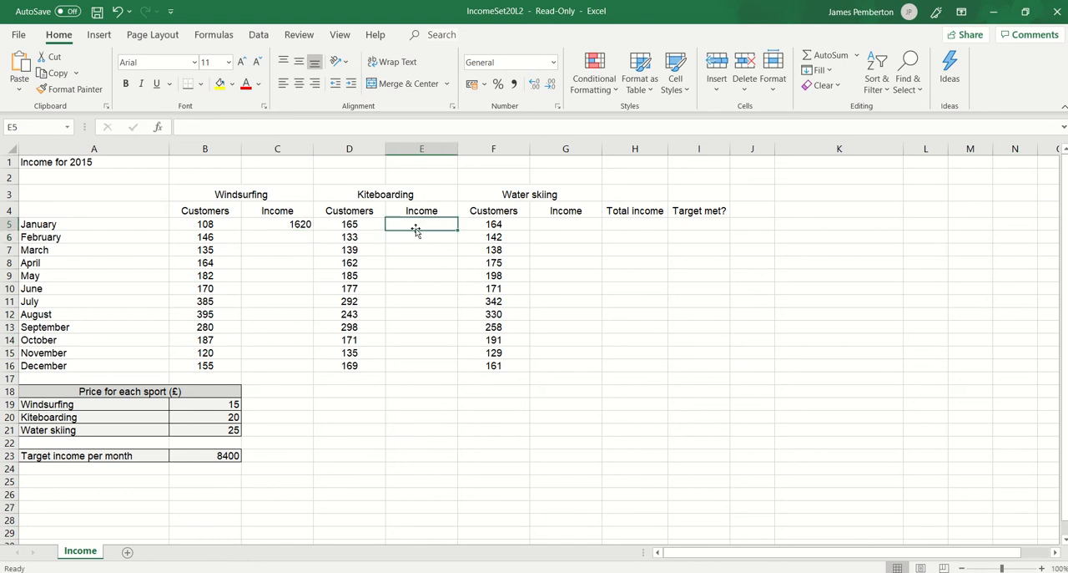
pyautogui.write('=')
pyautogui.click(370, 223)
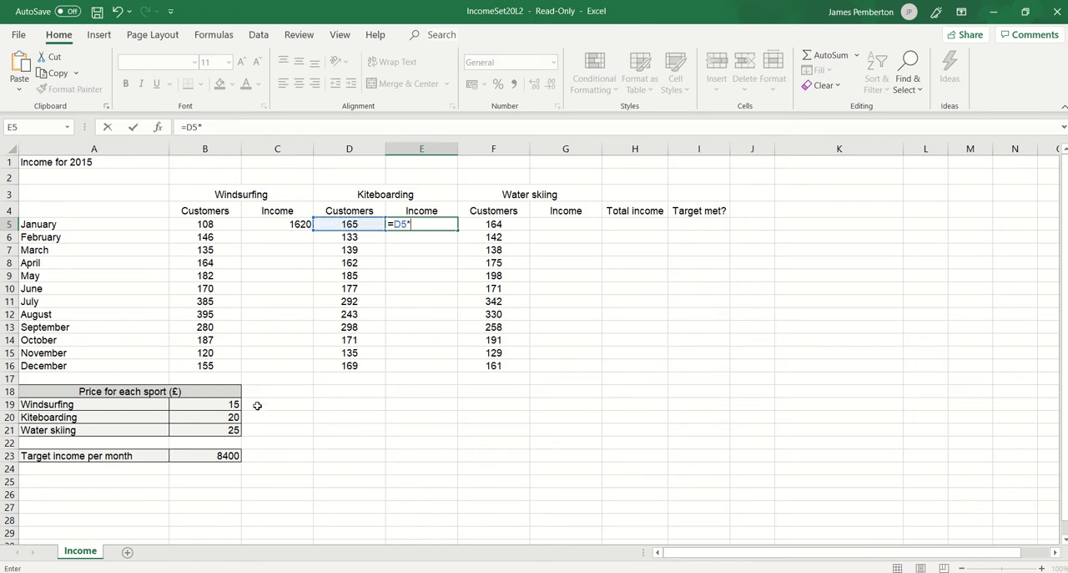
pyautogui.click(232, 416)
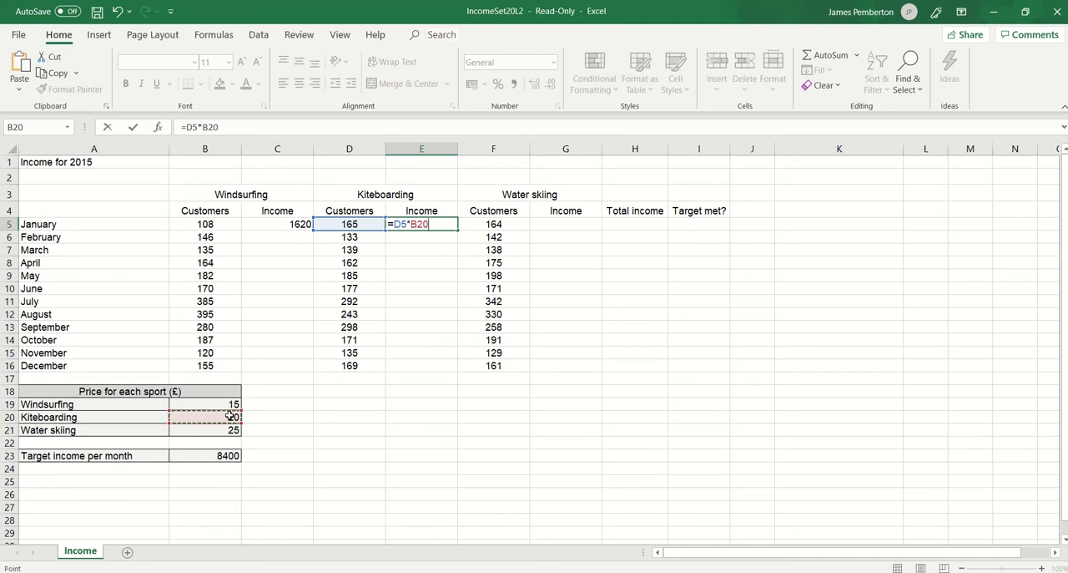
pyautogui.press('F4')
pyautogui.press('Return')
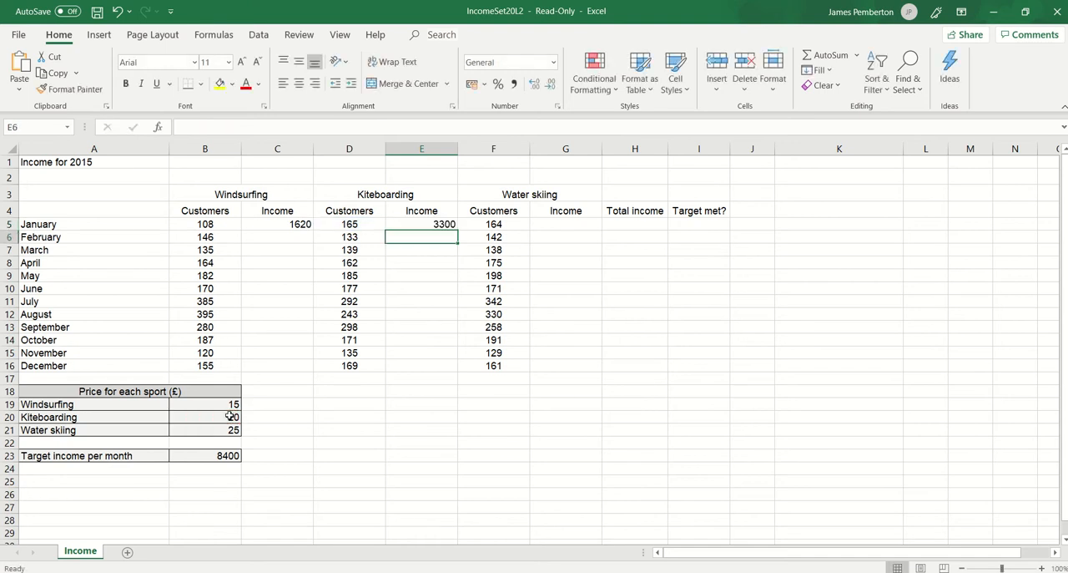
# Calculate January's water skiing income in G5 with =F5*$B$21, keeping the price reference absolute.
pyautogui.click(566, 223)
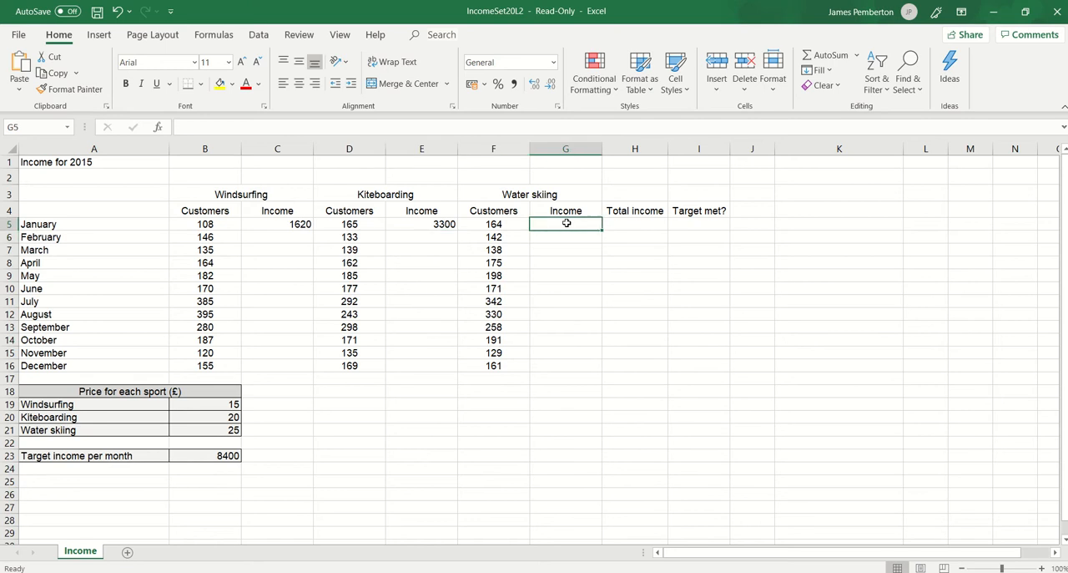
pyautogui.write('=')
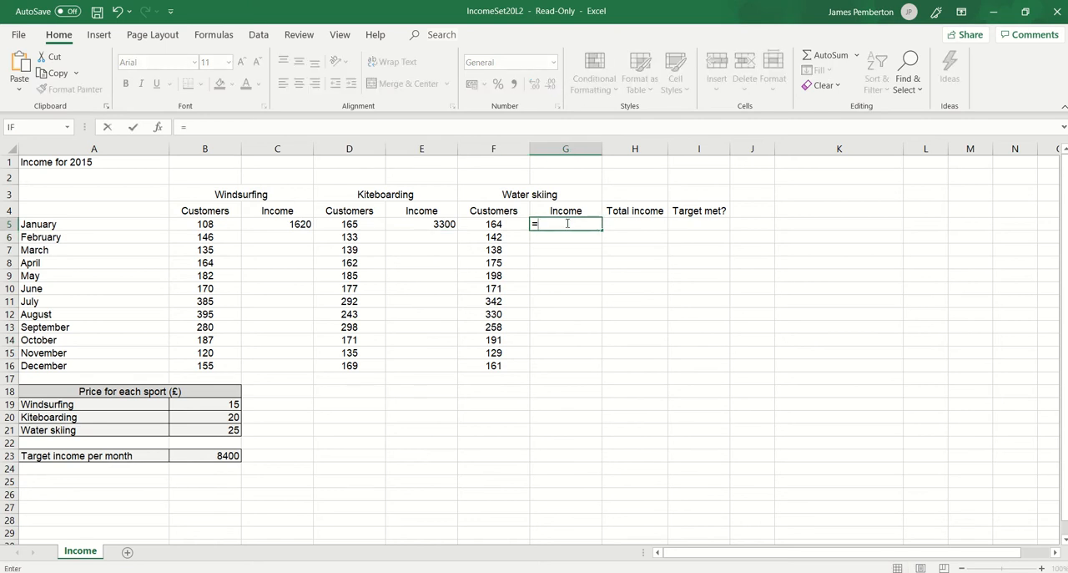
pyautogui.click(495, 223)
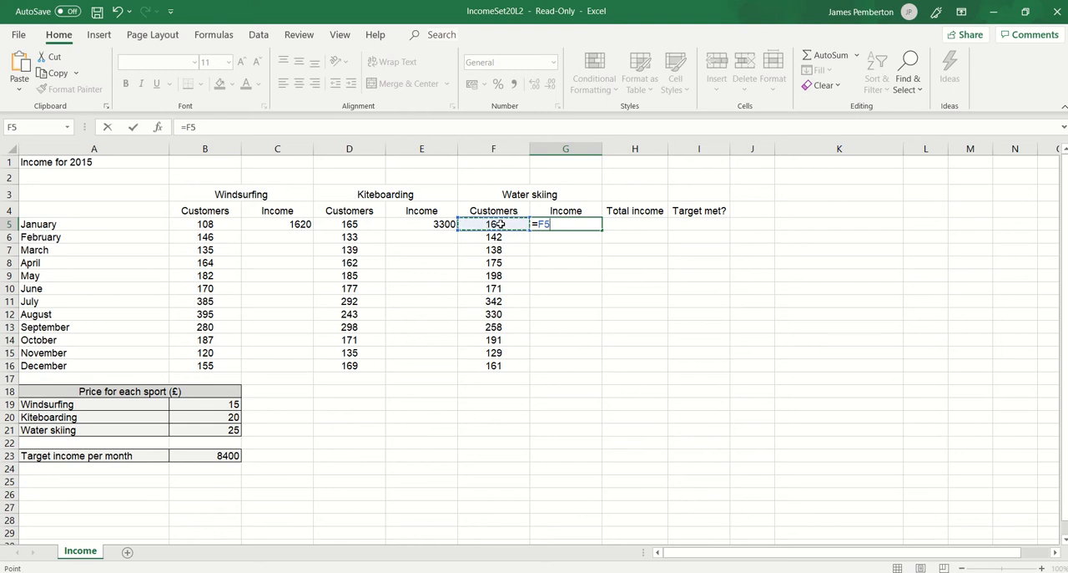
pyautogui.write('*')
pyautogui.click(216, 427)
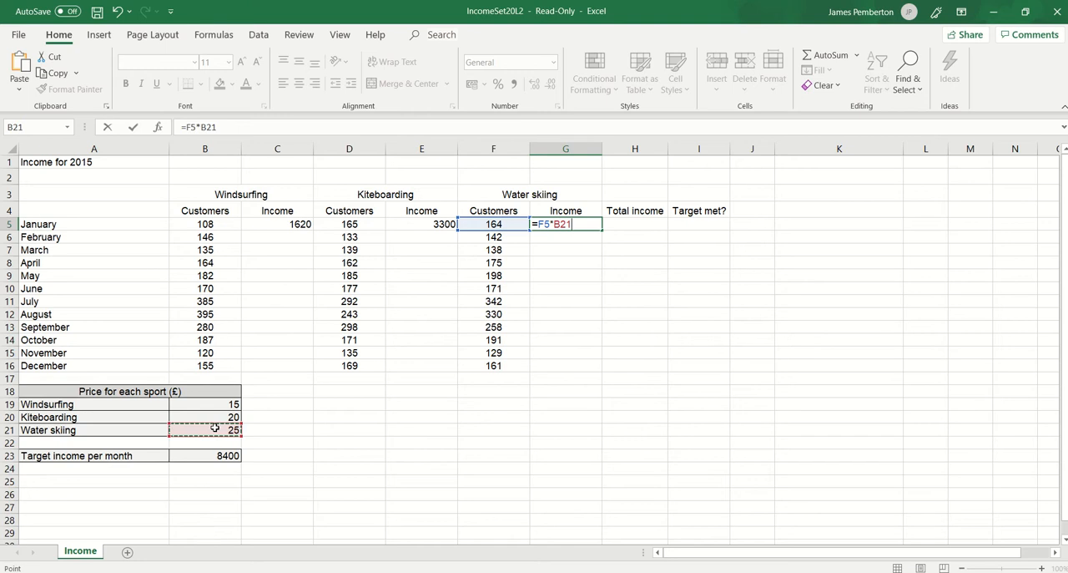
pyautogui.press('F4')
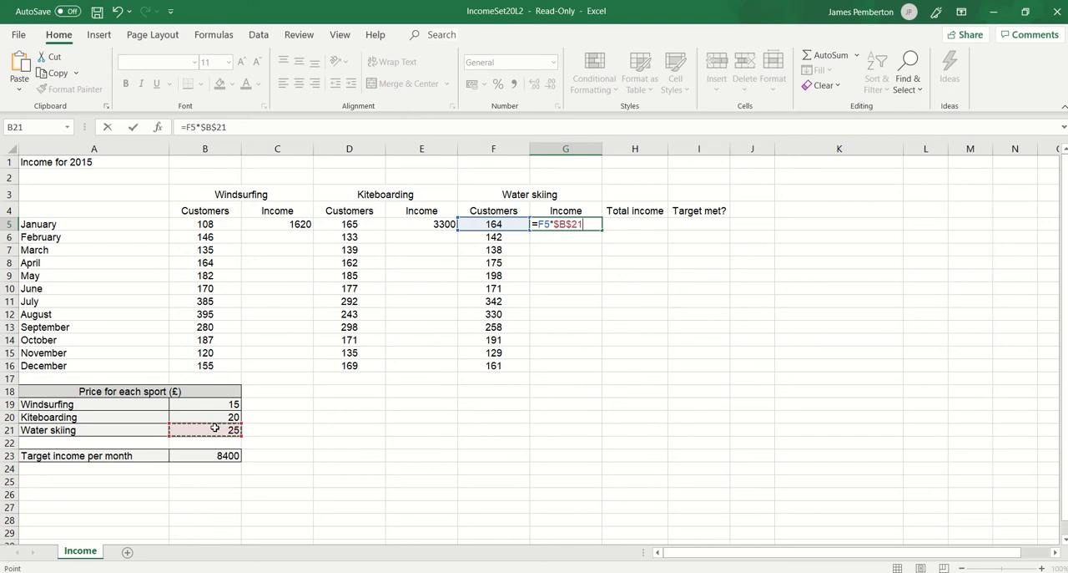
pyautogui.press('Return')
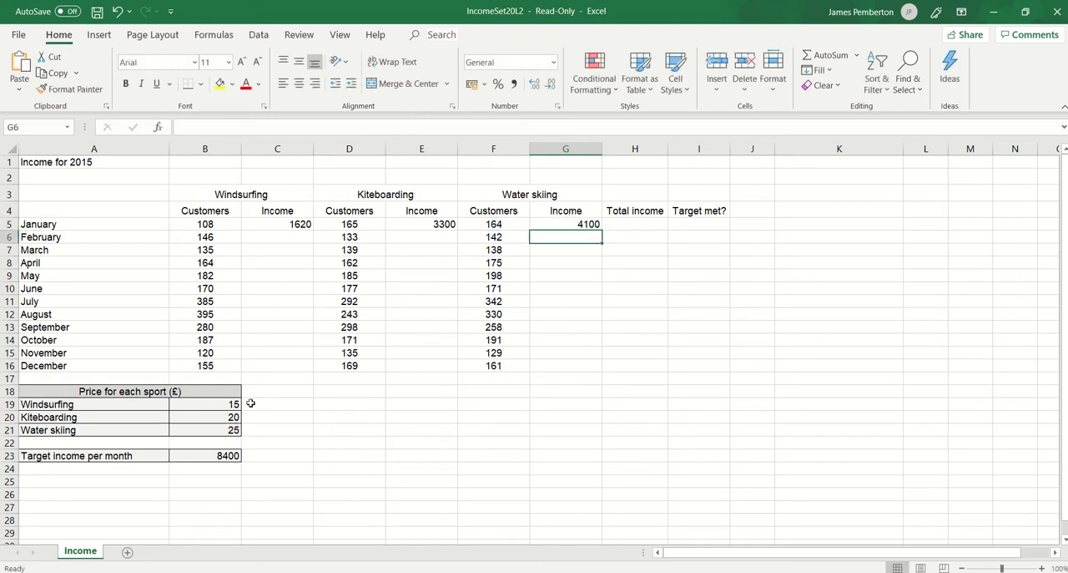
# Check the question paper, then add the three sports' January incomes in H5 using =C5+E5+G5.
pyautogui.moveTo(655, 29); pyautogui.dragTo(1067, 157)
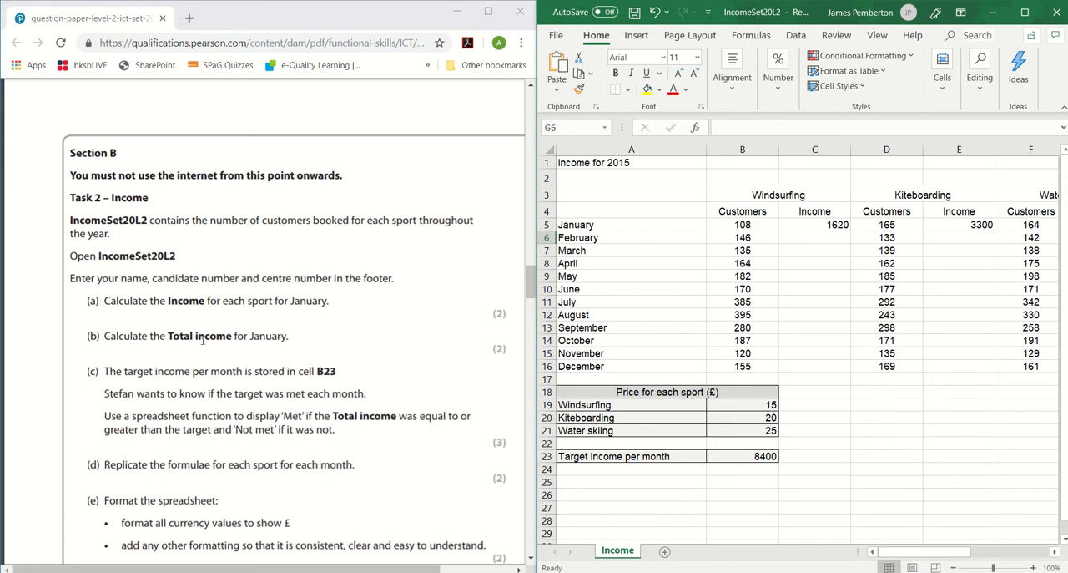
pyautogui.click(1026, 14)
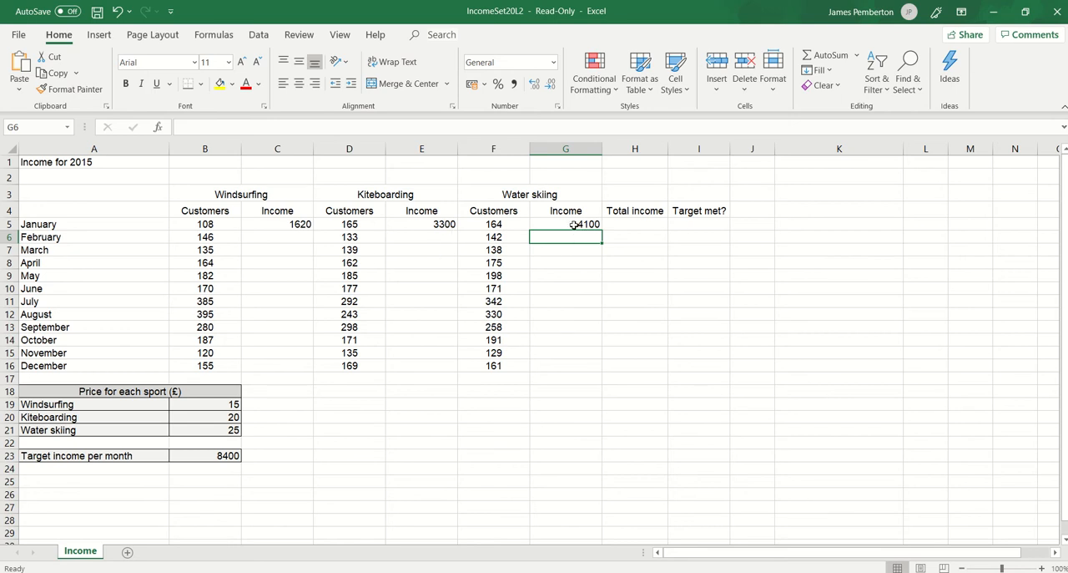
pyautogui.click(646, 224)
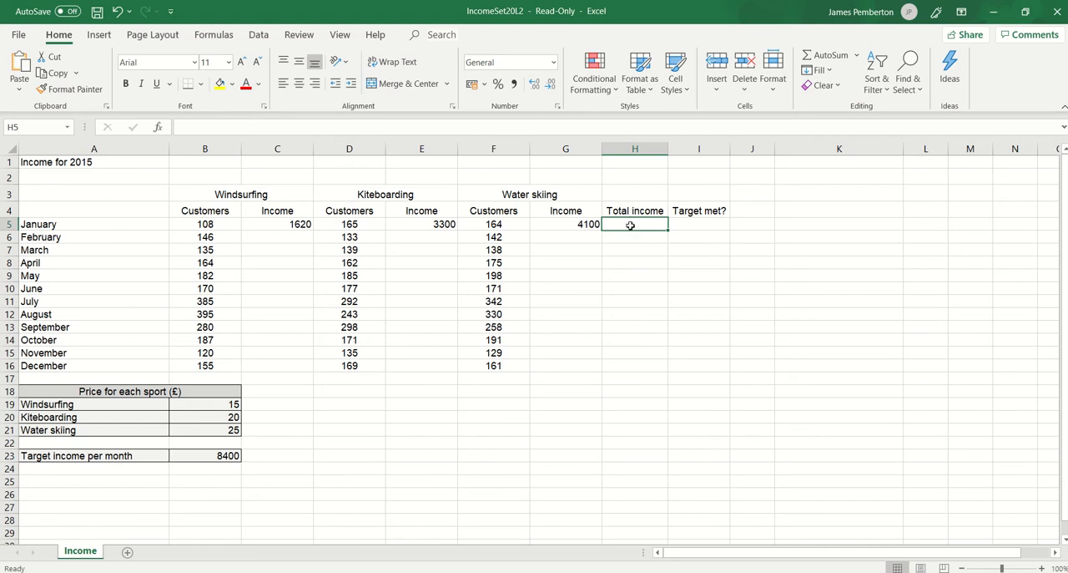
pyautogui.write('=')
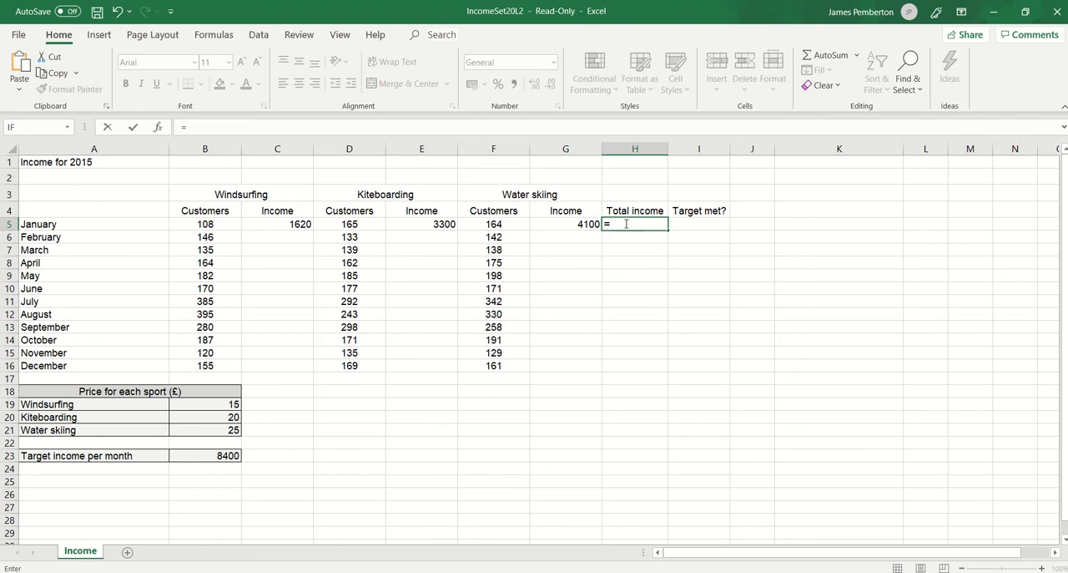
pyautogui.click(281, 223)
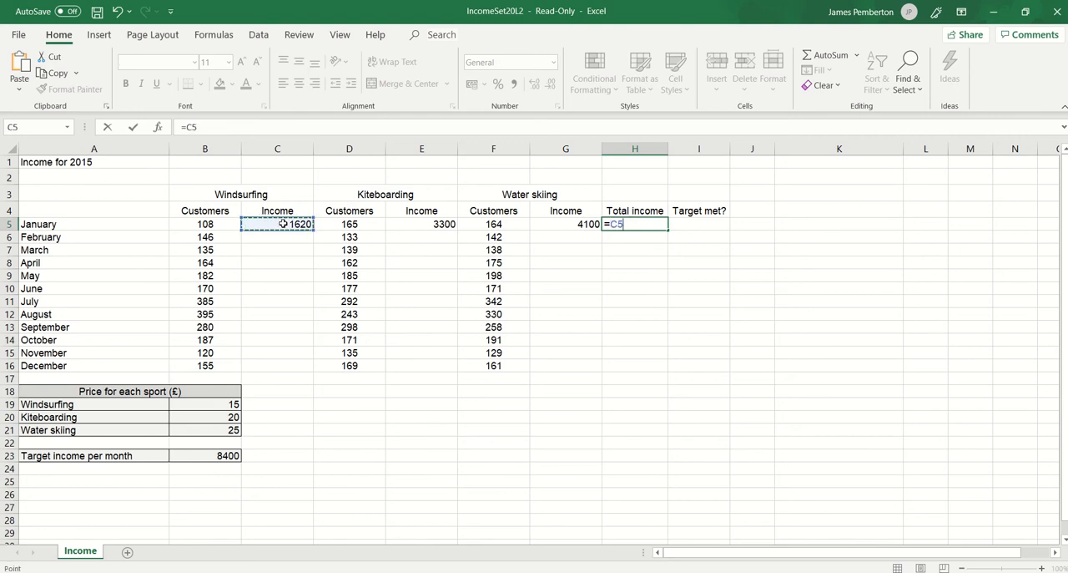
pyautogui.write('+')
pyautogui.click(425, 229)
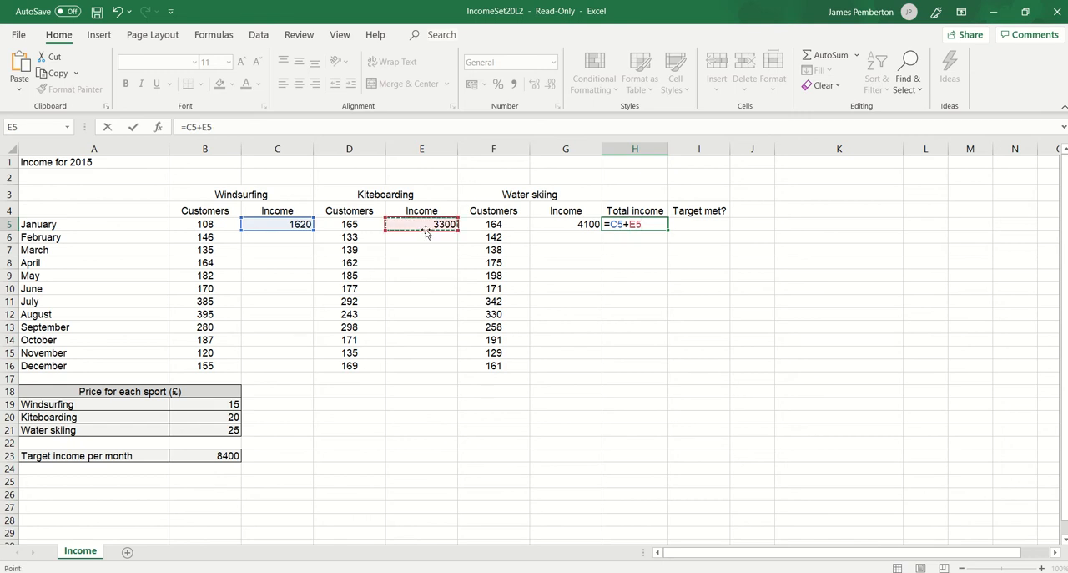
pyautogui.write('+')
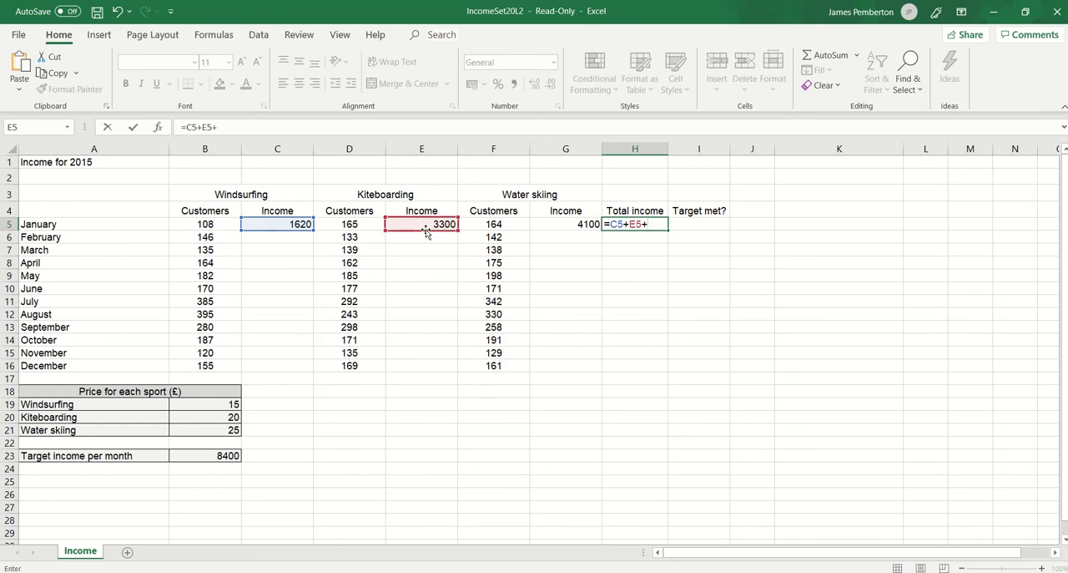
pyautogui.click(547, 224)
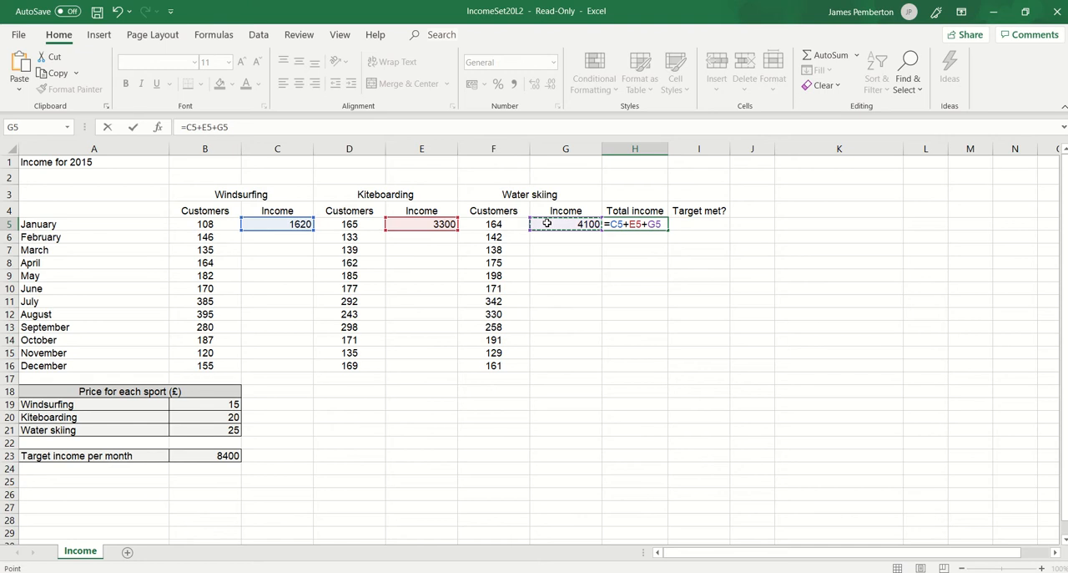
pyautogui.press('Return')
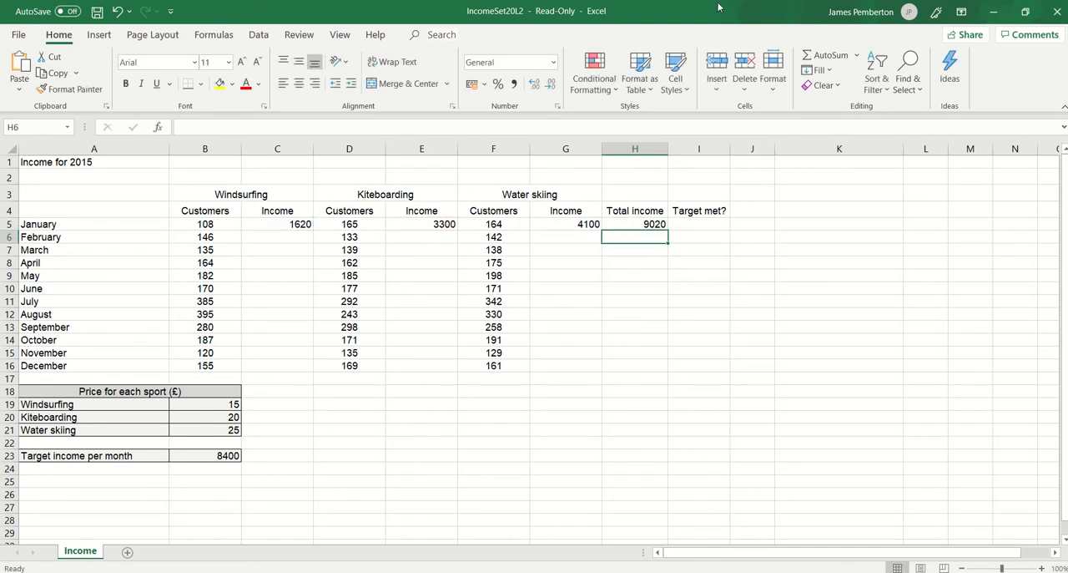
# Switch to the question paper in the browser and examine task (c) about the target in B23 and the 'Met'/'Not met' function.
pyautogui.moveTo(711, 17); pyautogui.dragTo(1067, 148)
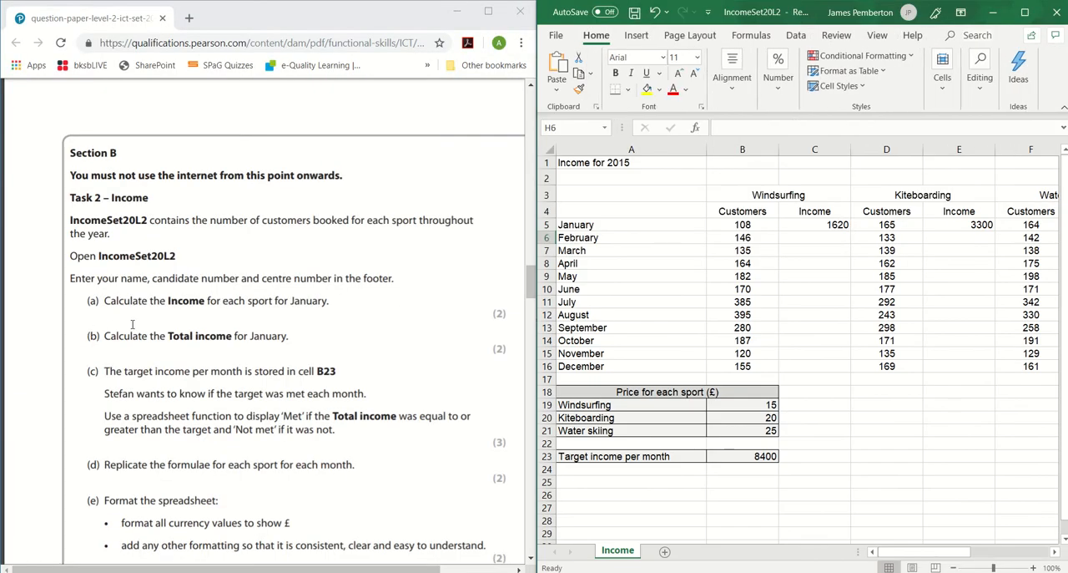
pyautogui.moveTo(91, 337); pyautogui.dragTo(289, 338)
pyautogui.scroll(-1, 280, 333)
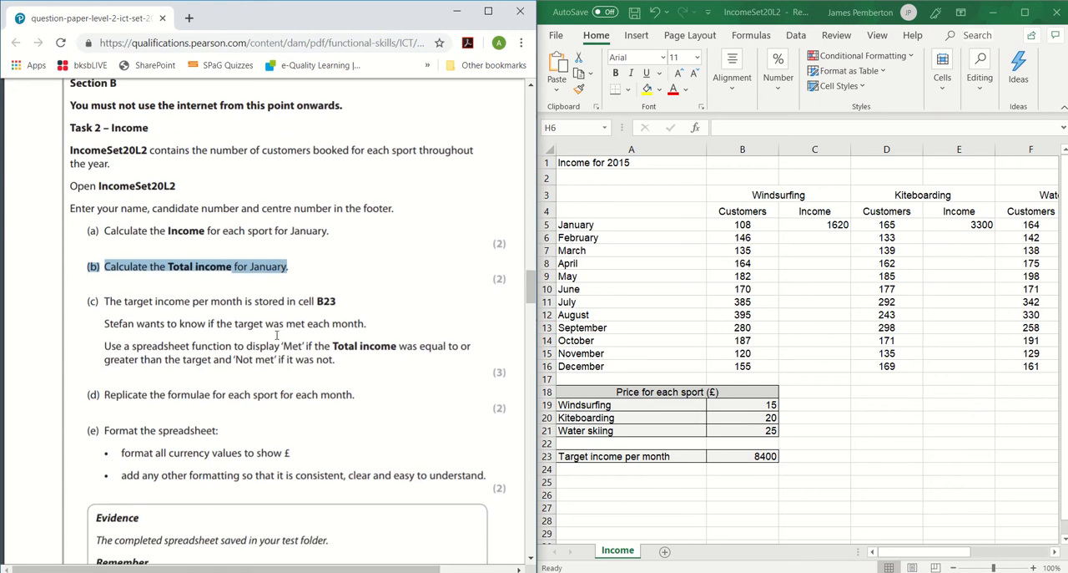
pyautogui.click(277, 334)
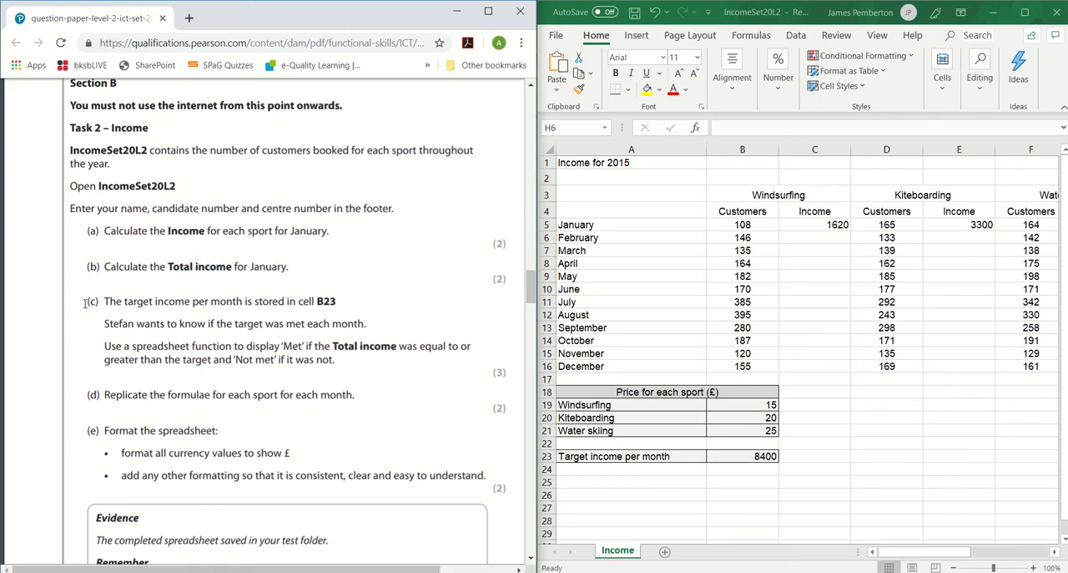
pyautogui.moveTo(85, 303); pyautogui.dragTo(338, 300)
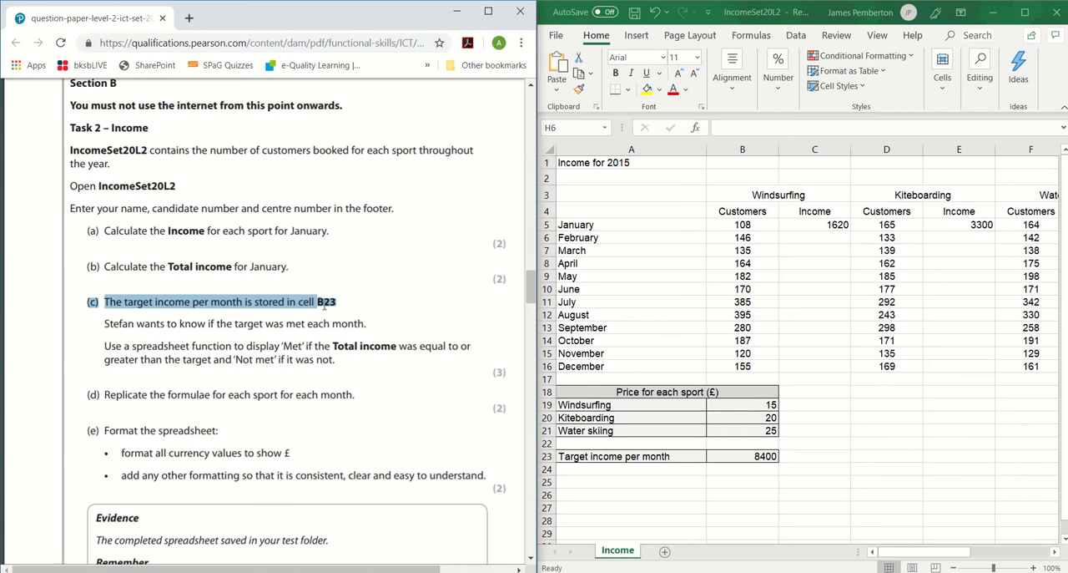
pyautogui.click(335, 362)
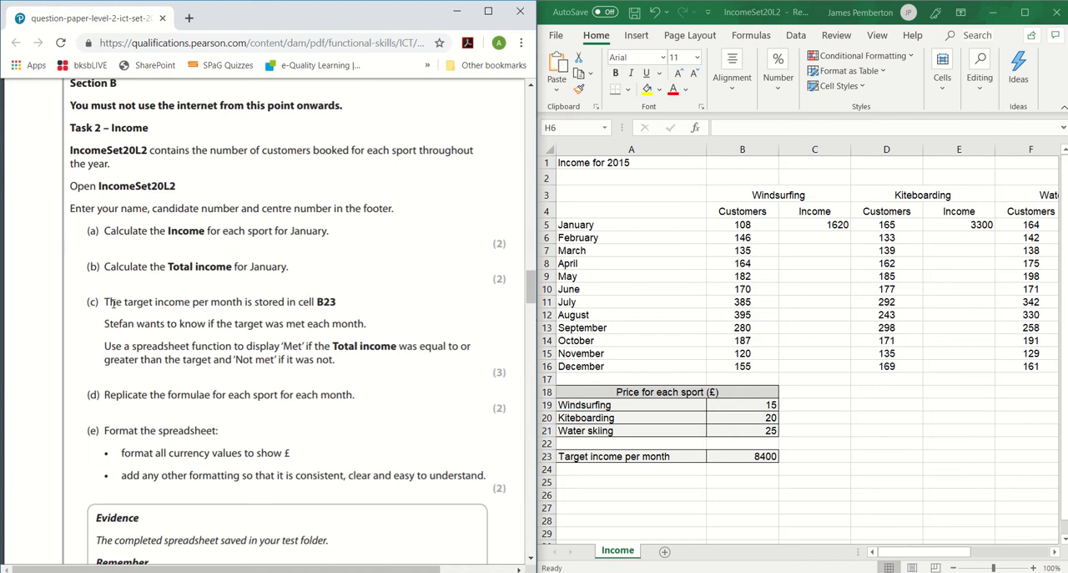
pyautogui.moveTo(105, 302); pyautogui.dragTo(330, 316)
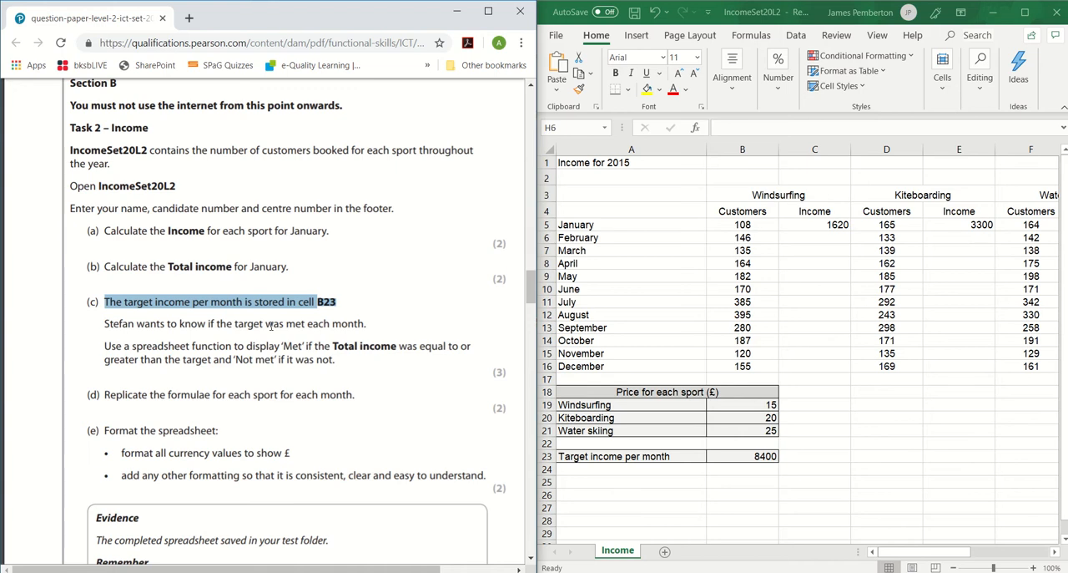
pyautogui.click(236, 361)
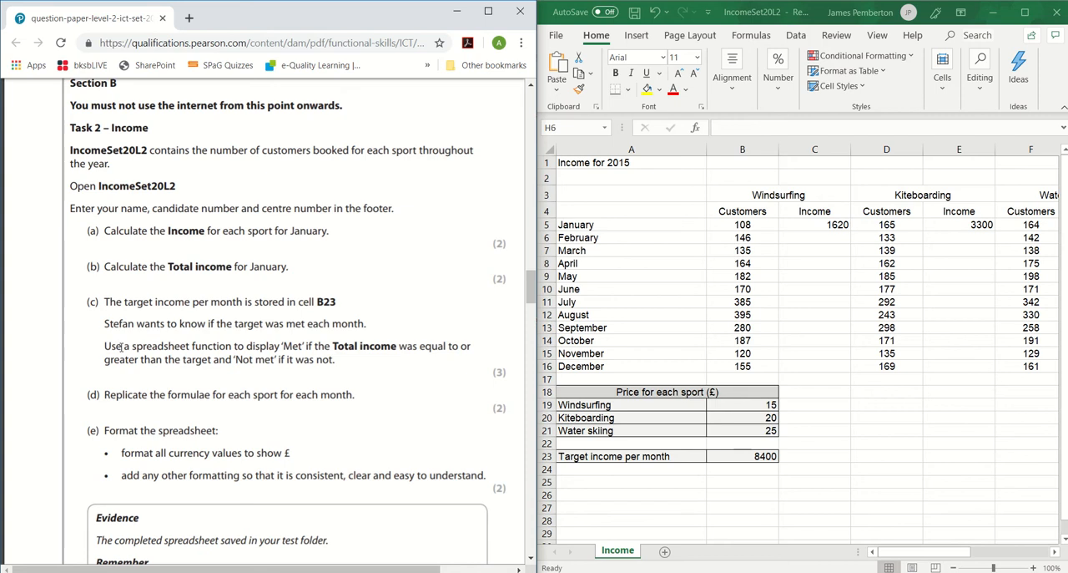
pyautogui.moveTo(104, 351); pyautogui.dragTo(340, 361)
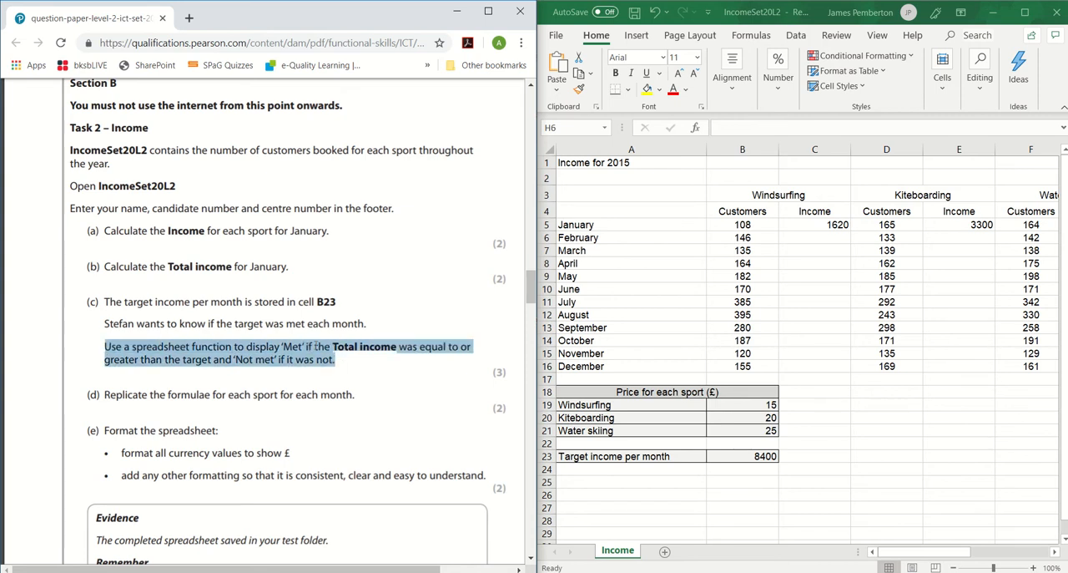
# Reread the 'Met' wording in task (c), then begin an IF function in January's Target met? cell, I5.
pyautogui.click(306, 349)
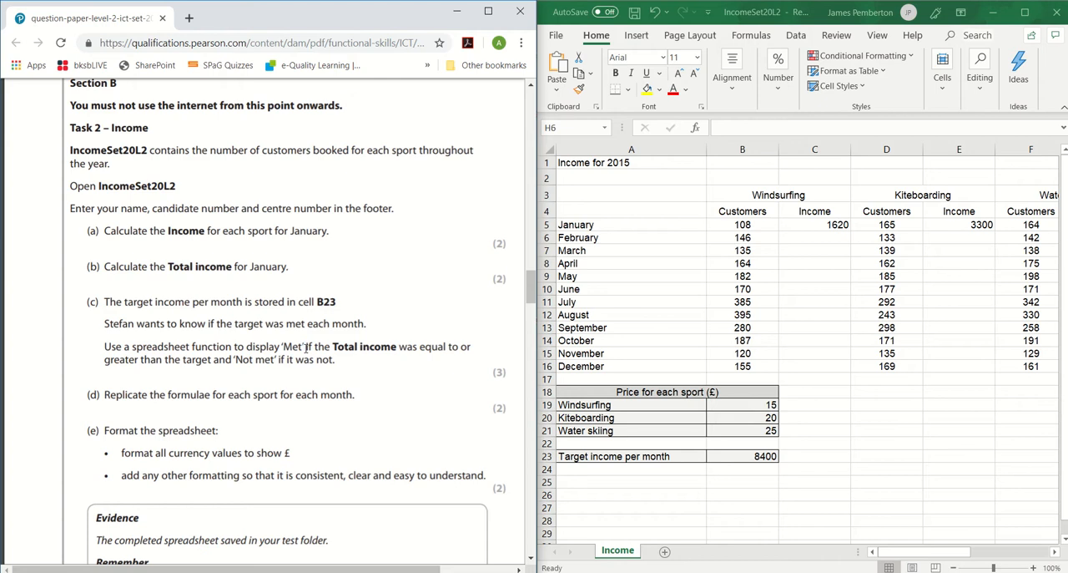
pyautogui.doubleClick(308, 347)
pyautogui.click(333, 349)
pyautogui.click(1025, 14)
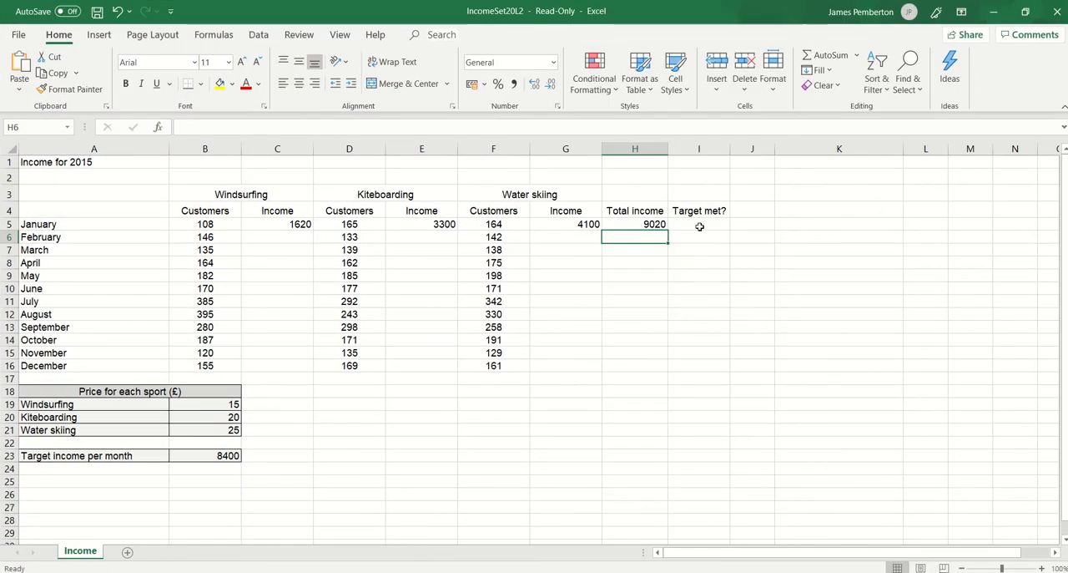
pyautogui.click(700, 226)
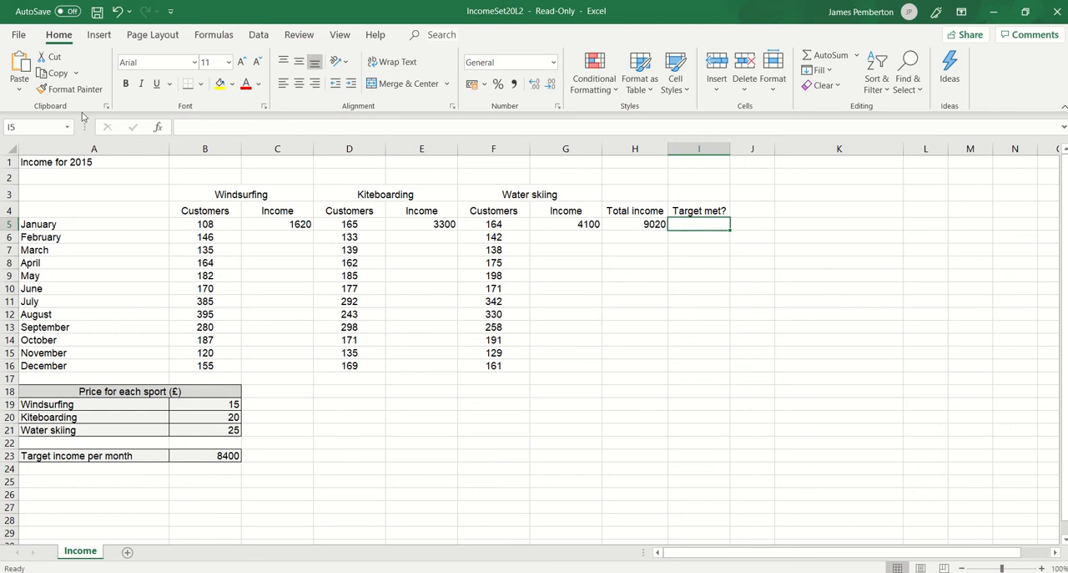
pyautogui.click(159, 128)
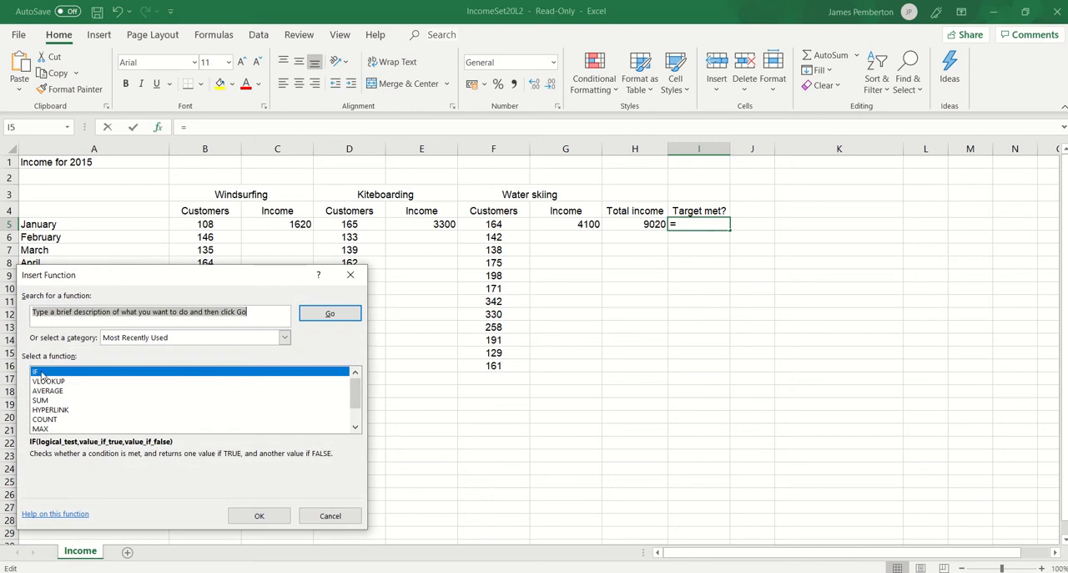
pyautogui.click(259, 515)
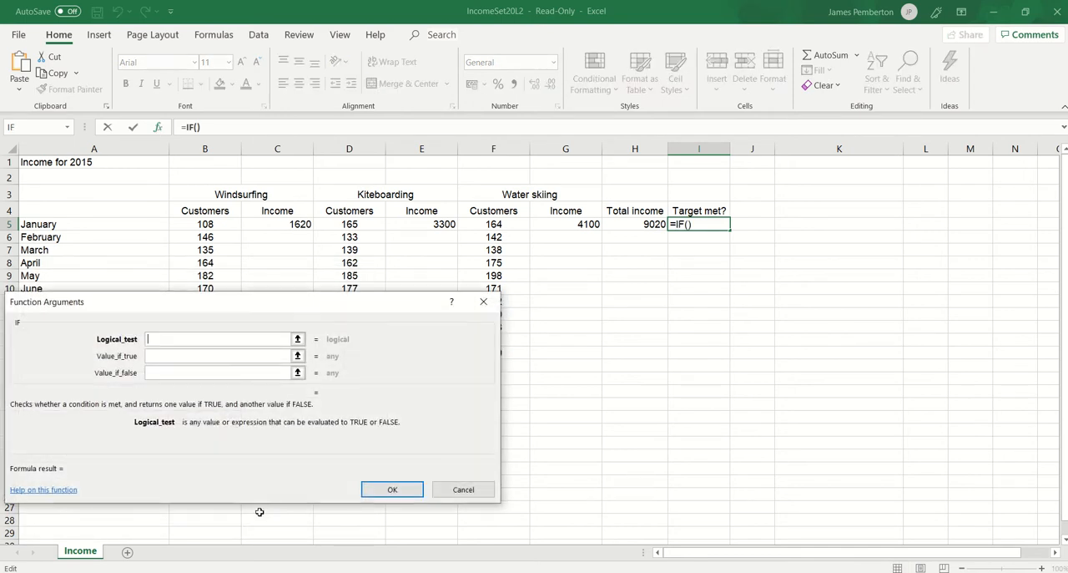
pyautogui.moveTo(289, 307); pyautogui.dragTo(816, 305)
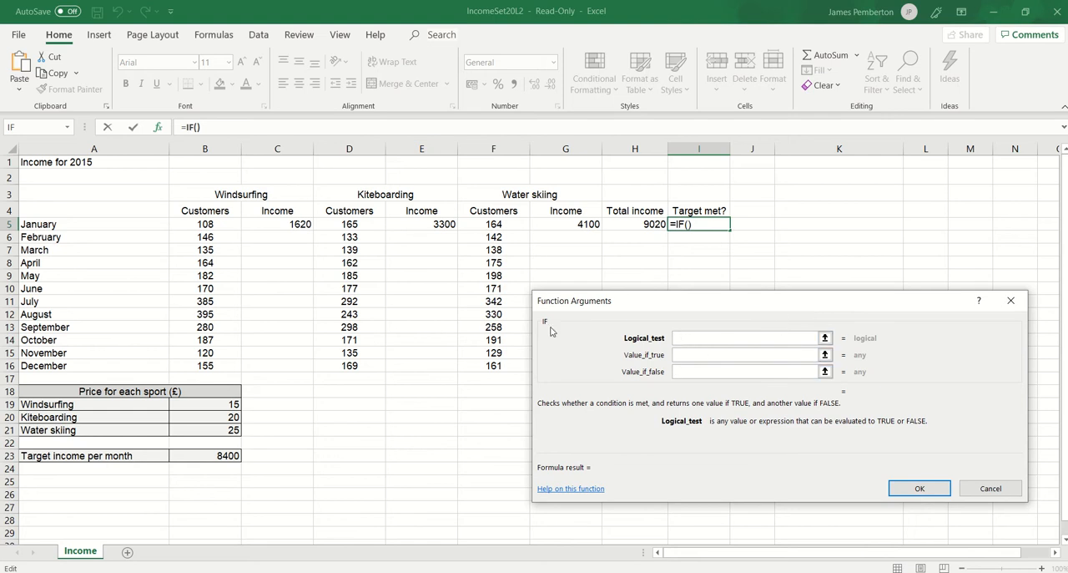
# Set the IF function's logical test to H5>=$B$23, keeping the reference to the target income absolute.
pyautogui.moveTo(700, 15); pyautogui.dragTo(1067, 196)
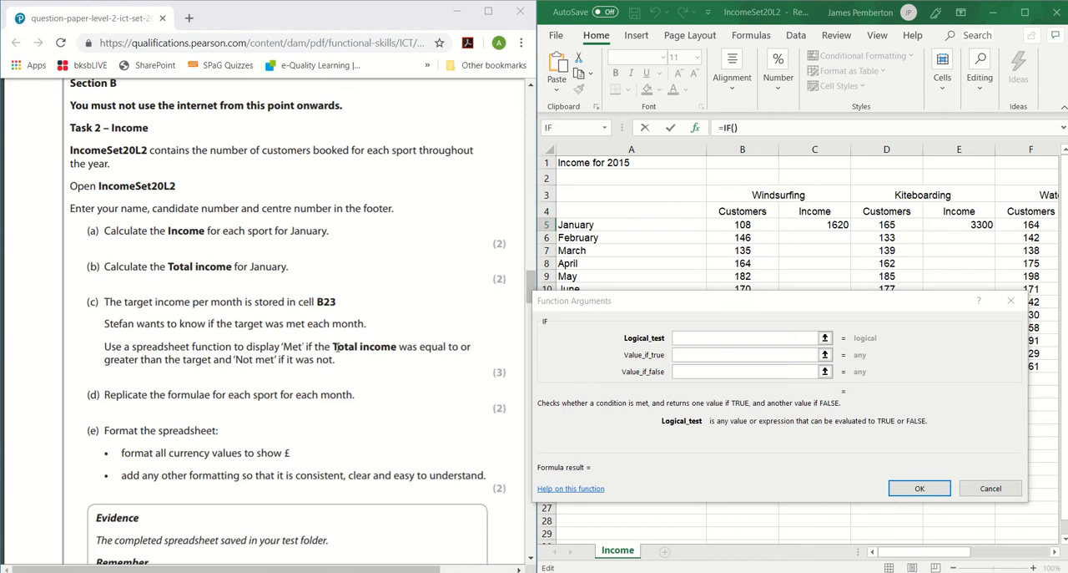
pyautogui.click(1026, 13)
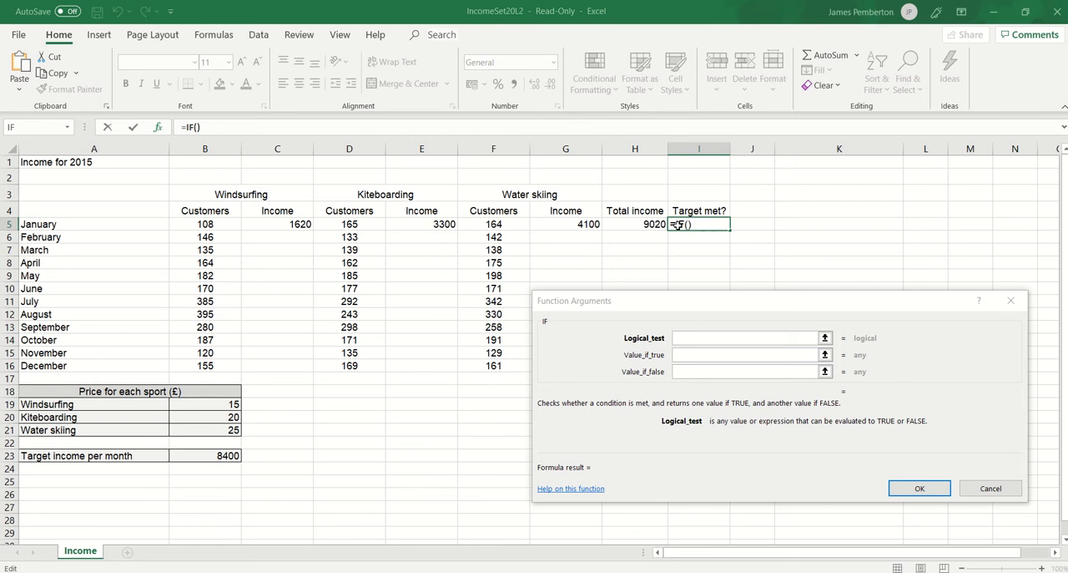
pyautogui.click(653, 224)
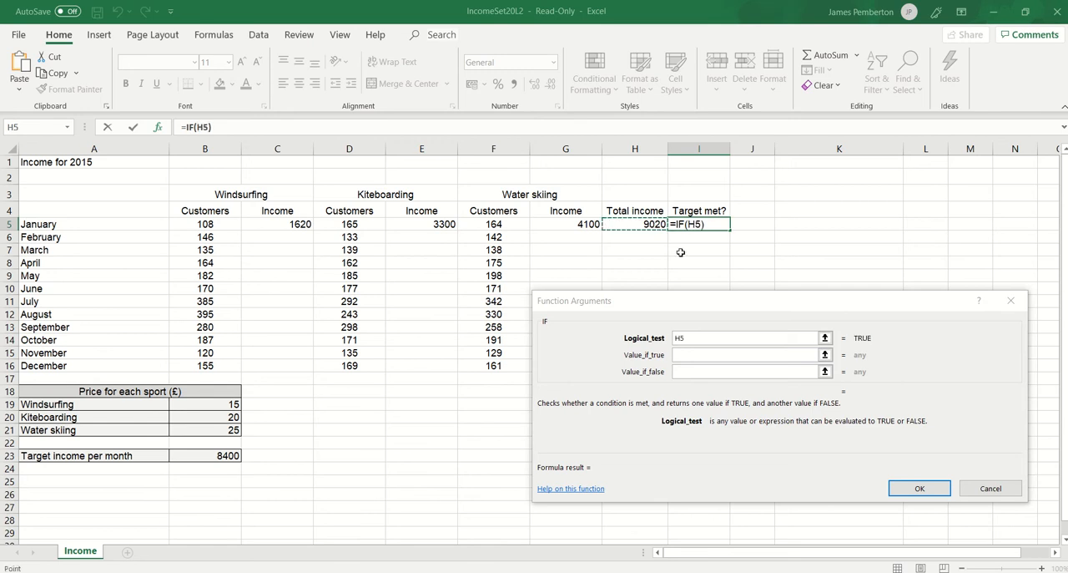
pyautogui.click(706, 338)
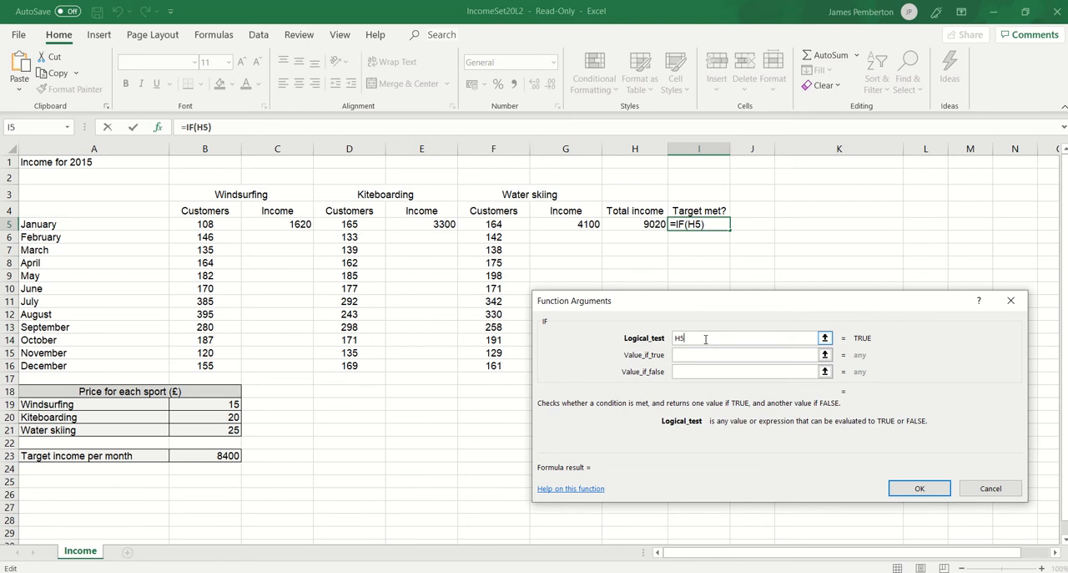
pyautogui.write('>=')
pyautogui.click(228, 454)
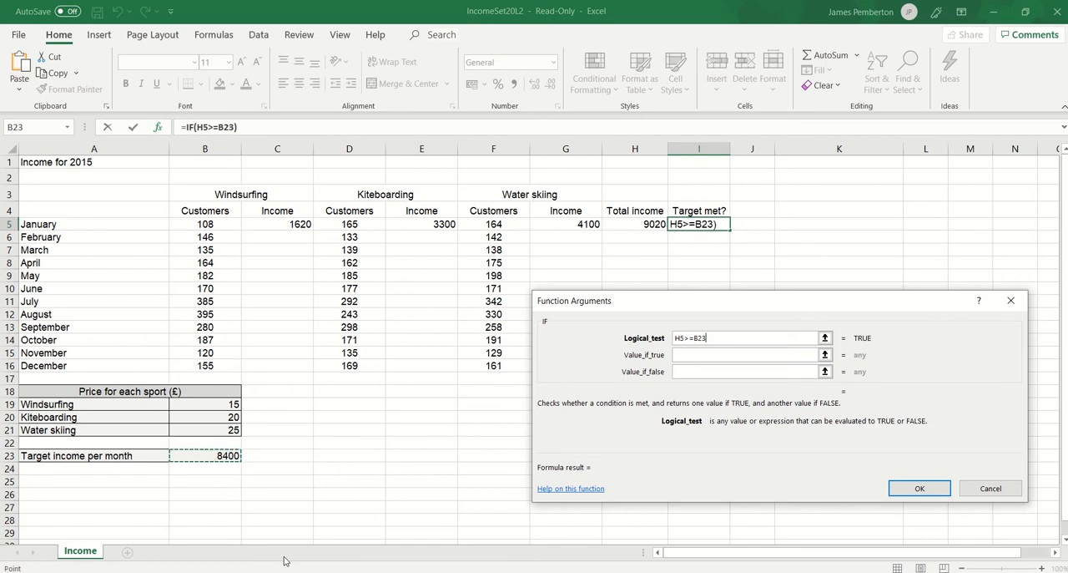
pyautogui.press('F4')
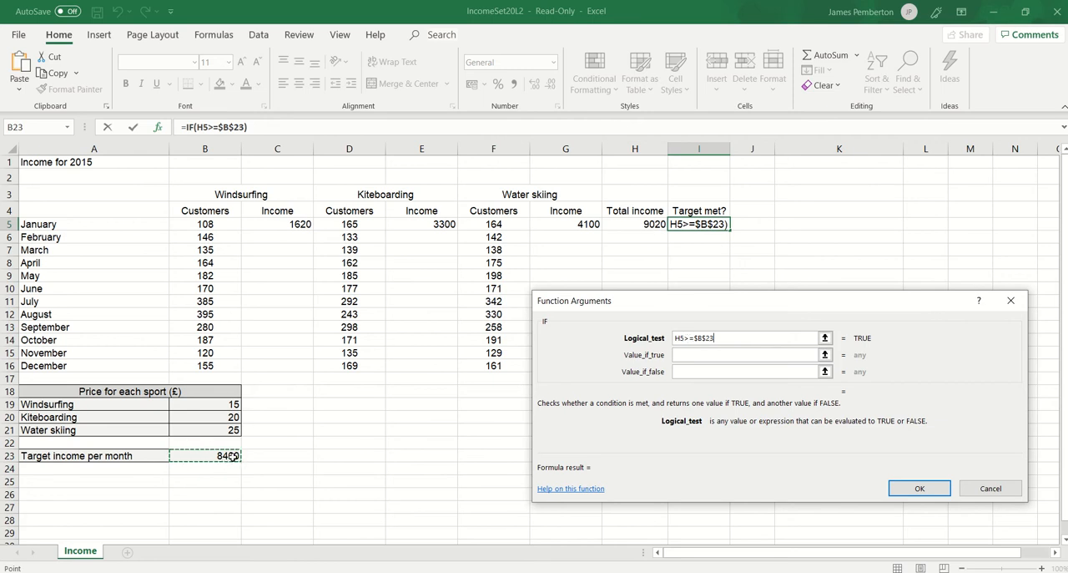
# Check the wording in the question paper, then complete the IF function with "Met" if true and "Not met" if false.
pyautogui.click(697, 355)
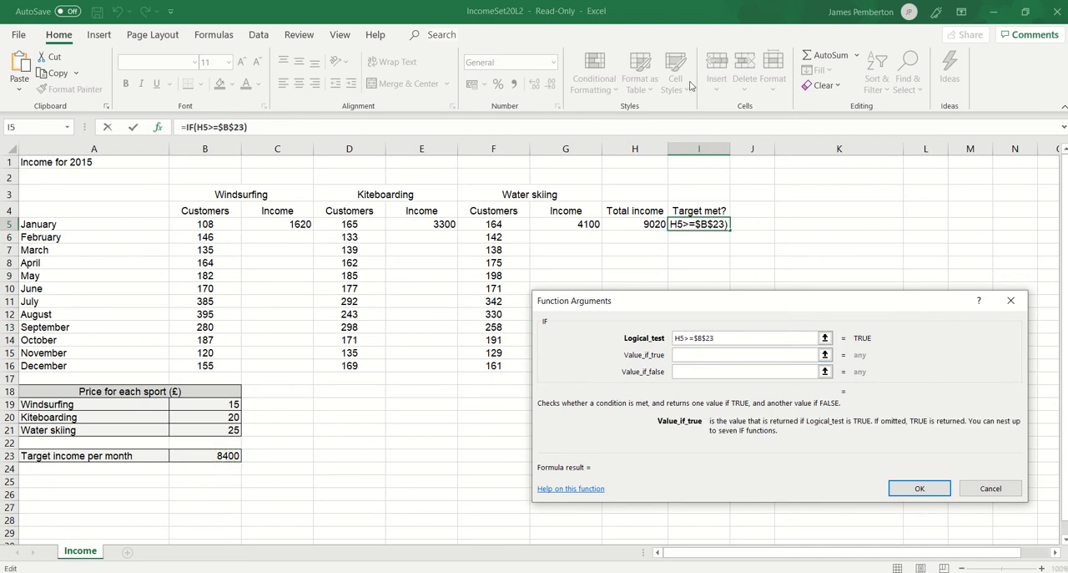
pyautogui.moveTo(685, 14); pyautogui.dragTo(1067, 171)
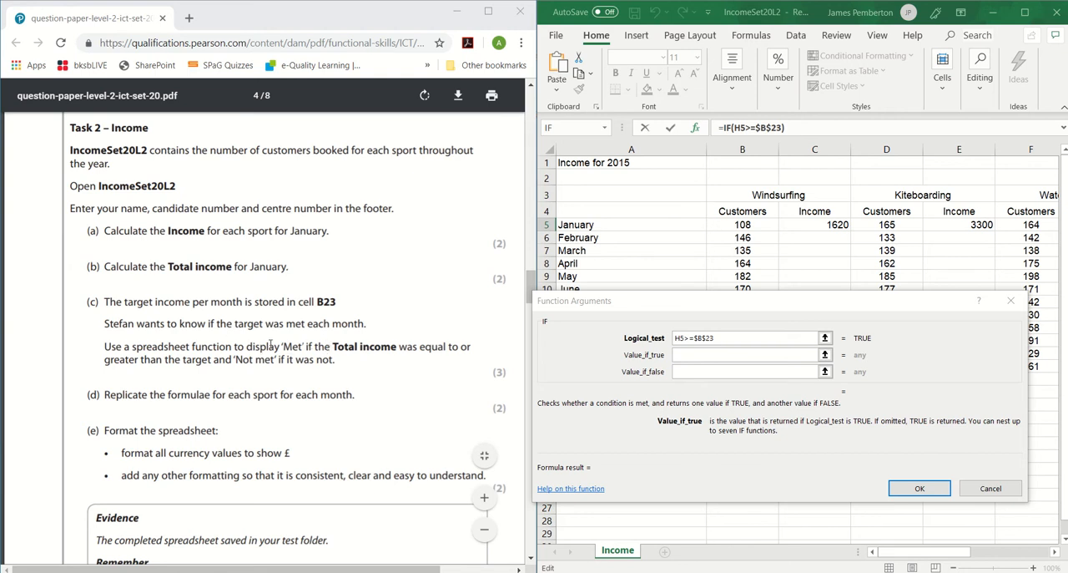
pyautogui.click(686, 353)
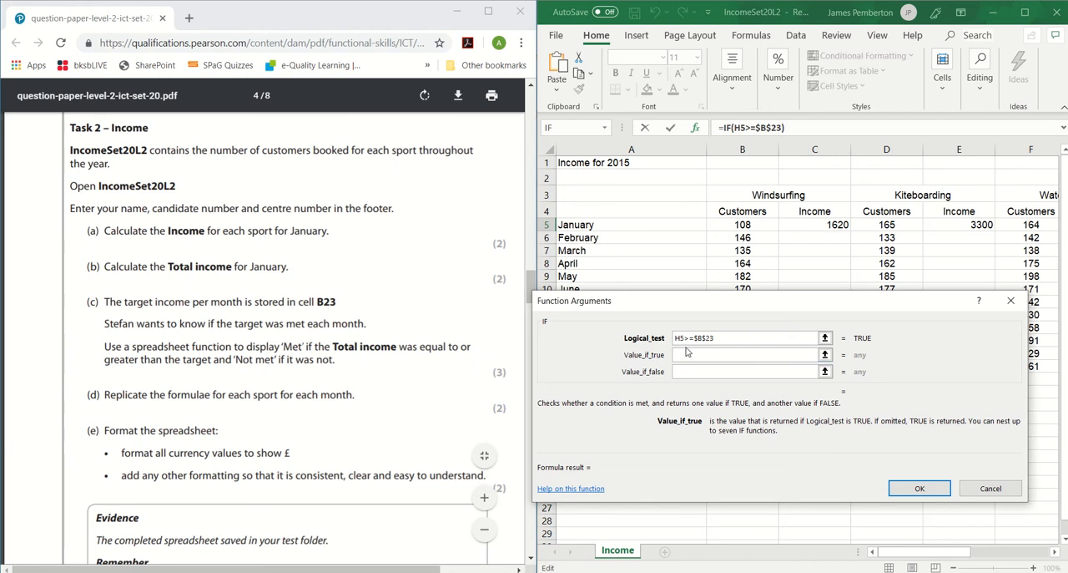
pyautogui.write('Met')
pyautogui.moveTo(236, 360); pyautogui.dragTo(268, 364)
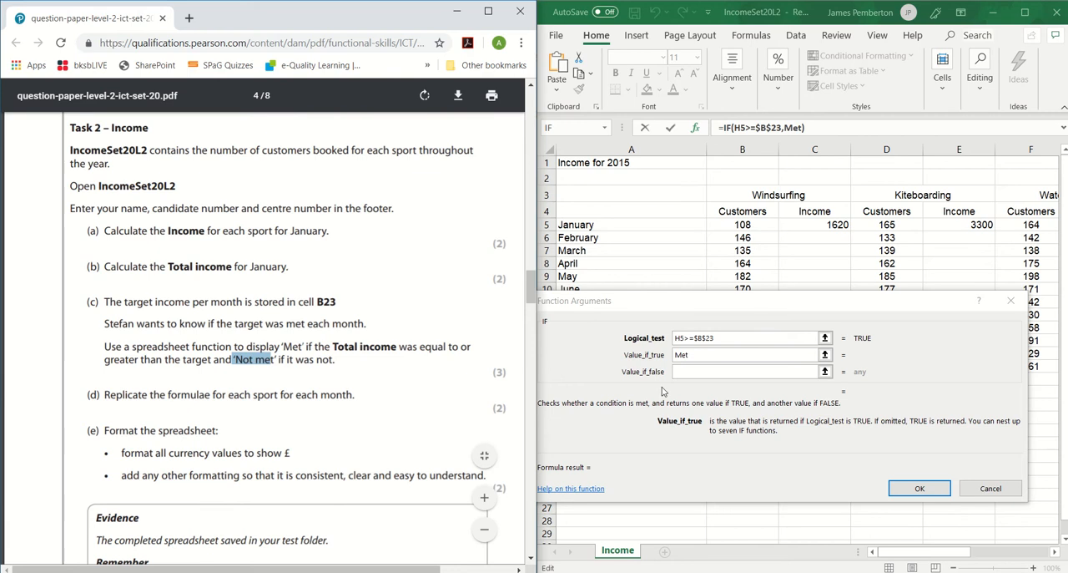
pyautogui.click(690, 371)
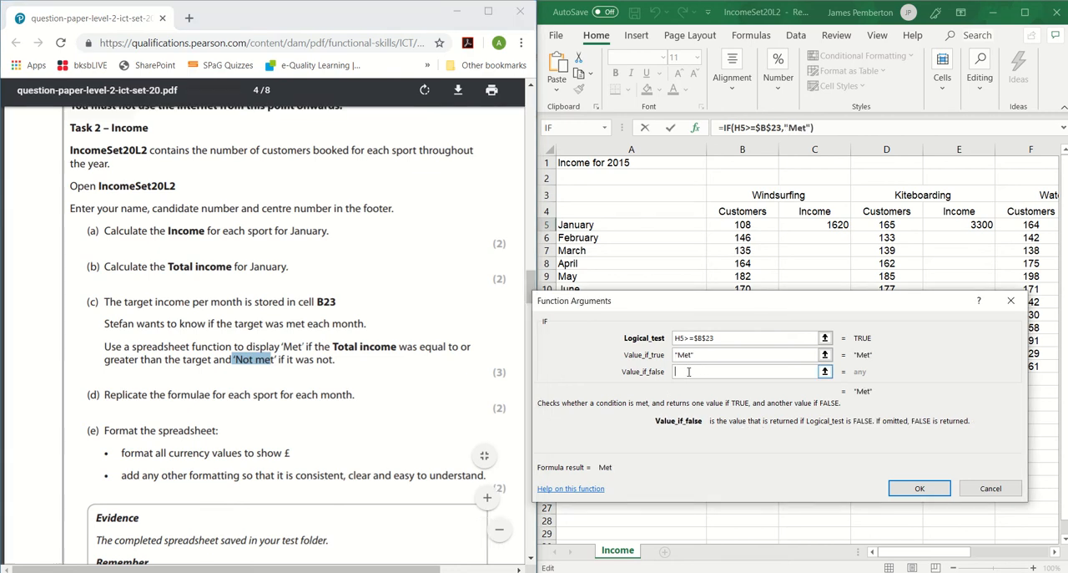
pyautogui.write('Not met')
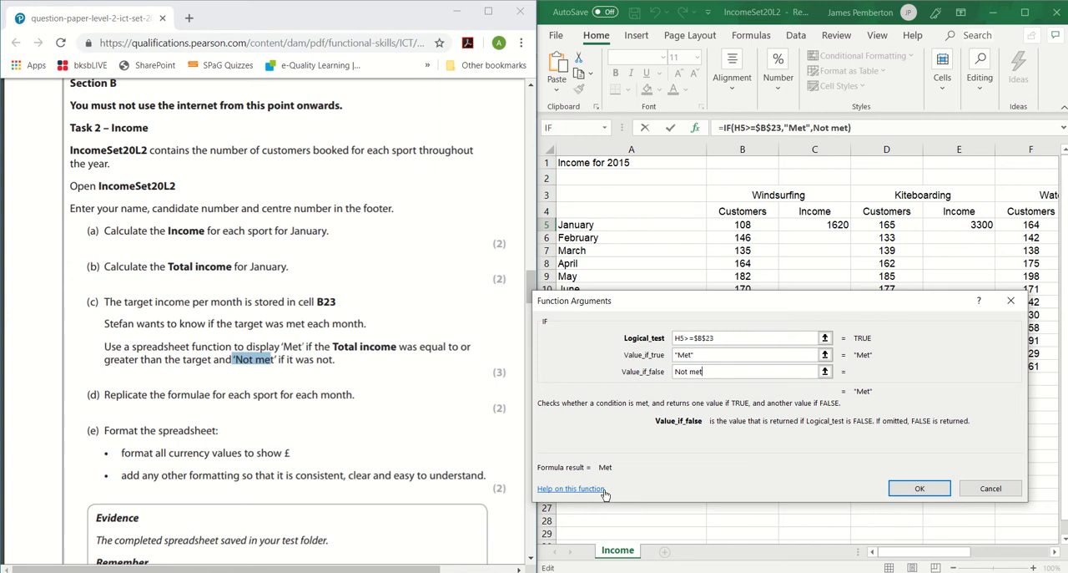
pyautogui.click(919, 489)
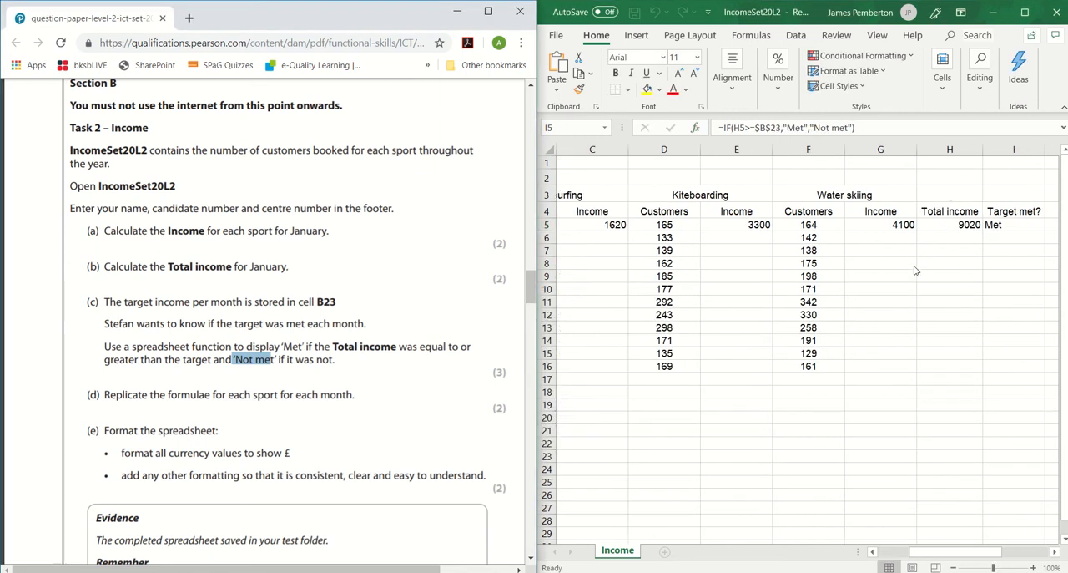
# Check task (d) in the question paper, then copy the windsurfing income formula from C5 down to December in C16.
pyautogui.click(1026, 13)
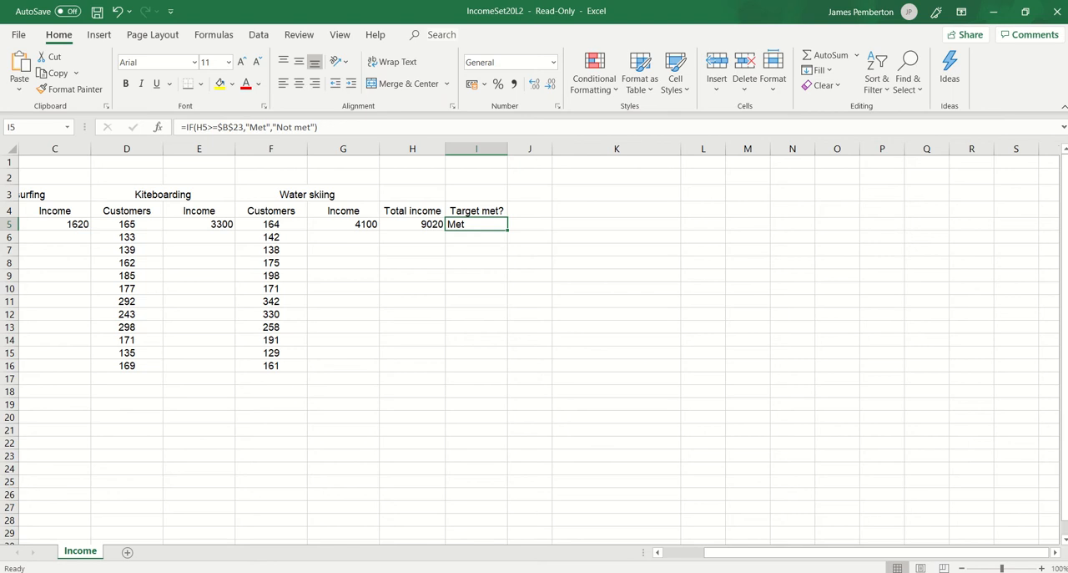
pyautogui.moveTo(907, 556); pyautogui.dragTo(828, 563)
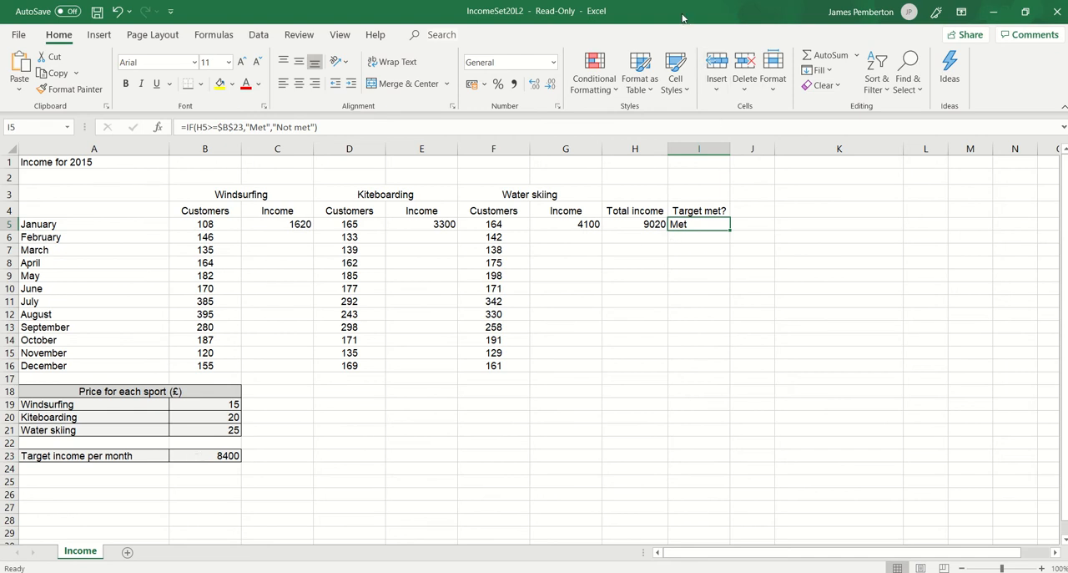
pyautogui.moveTo(683, 17); pyautogui.dragTo(1067, 185)
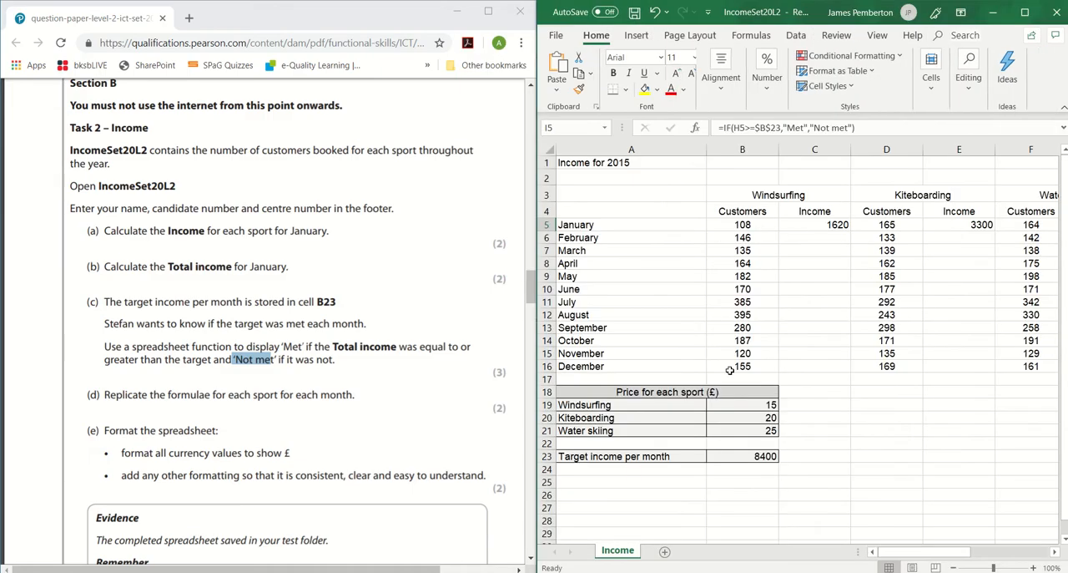
pyautogui.click(221, 399)
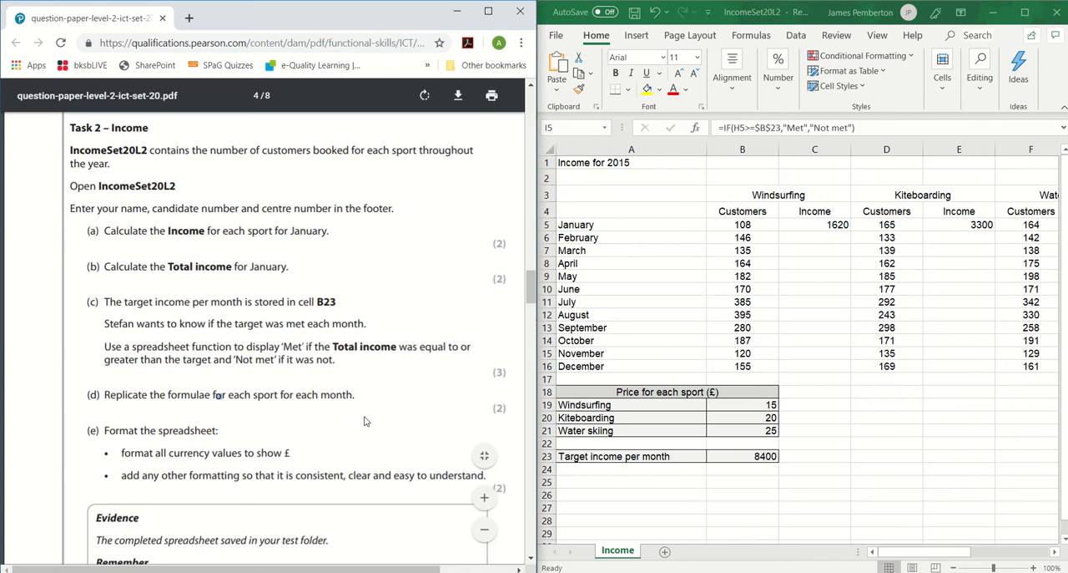
pyautogui.click(829, 227)
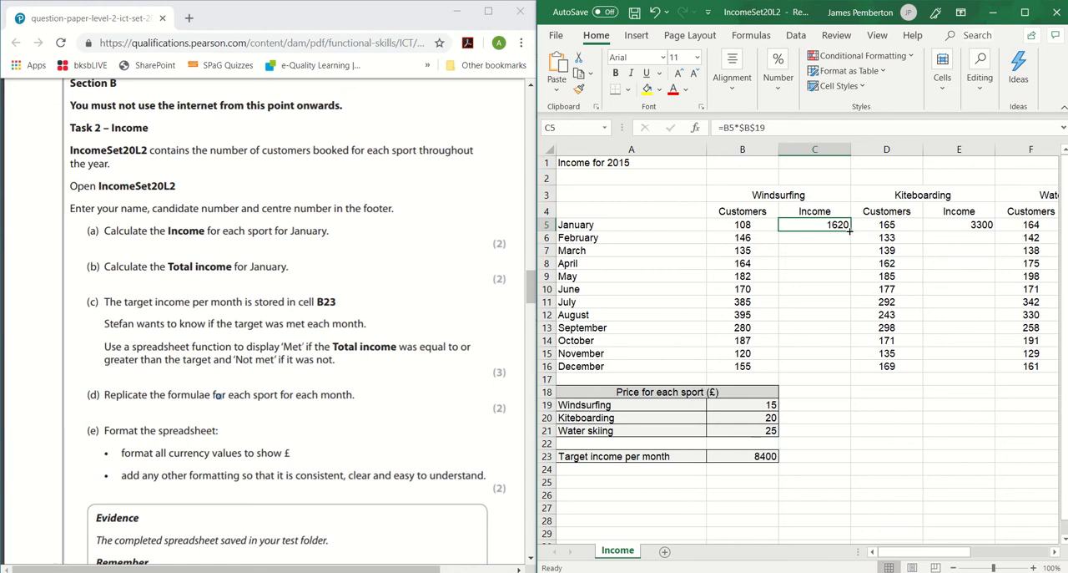
pyautogui.moveTo(849, 232); pyautogui.dragTo(848, 369)
# Copy the kiteboarding income formula from E5 down to E16 and the water skiing income formula from G5 down to G16.
pyautogui.click(985, 224)
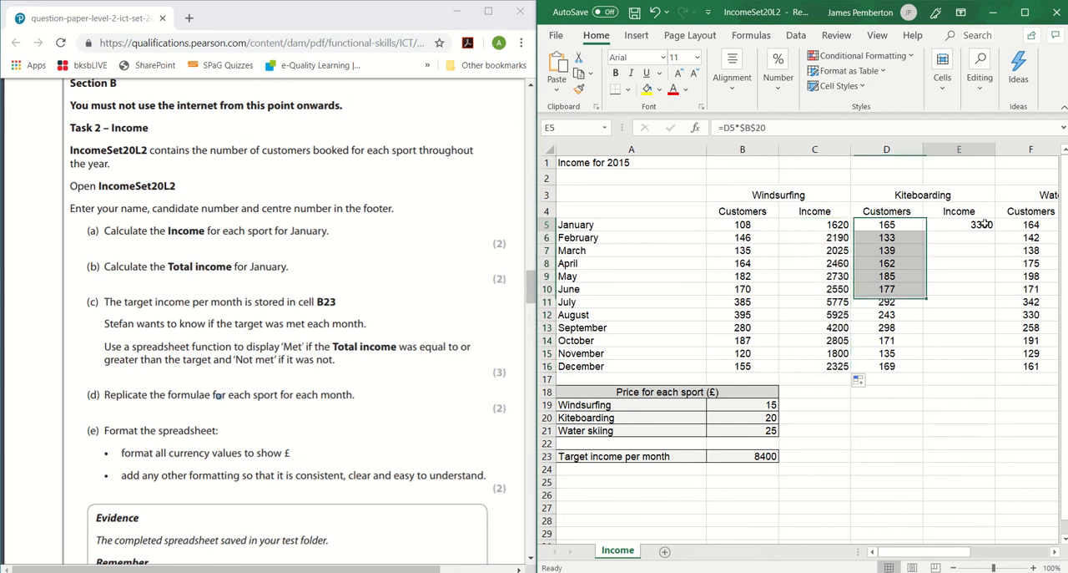
pyautogui.moveTo(996, 253); pyautogui.dragTo(993, 372)
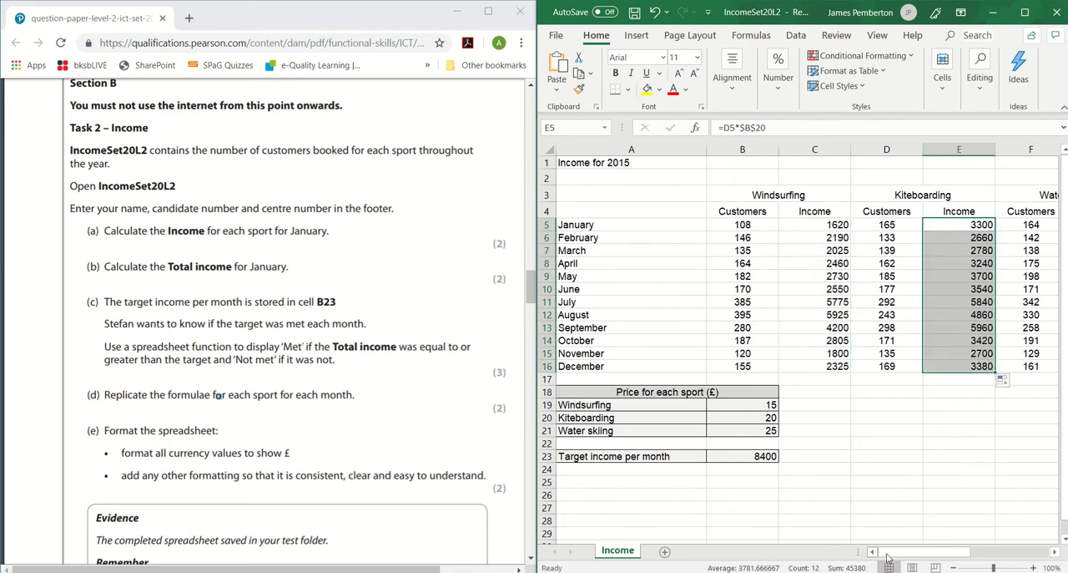
pyautogui.moveTo(890, 551); pyautogui.dragTo(909, 554)
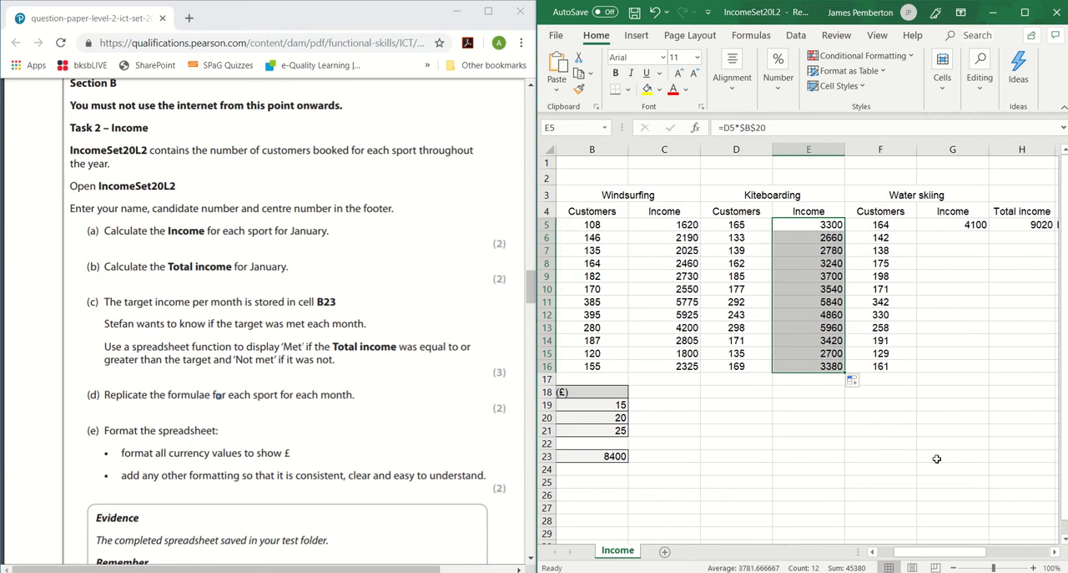
pyautogui.click(938, 227)
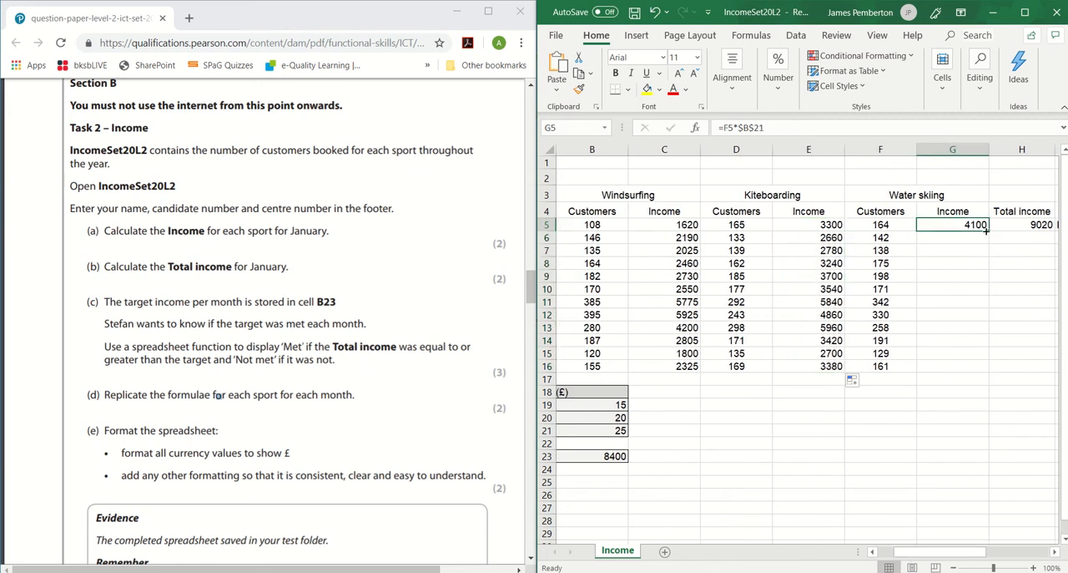
pyautogui.moveTo(987, 231); pyautogui.dragTo(990, 372)
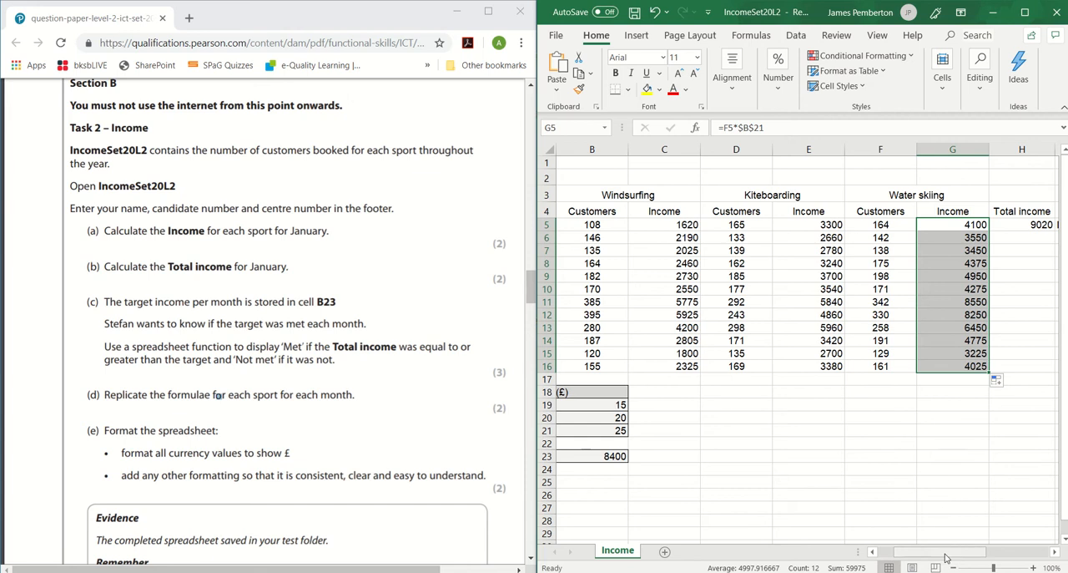
# Copy the total income formula from H5 down to H16 and the Target met? formula from I5 down to I16.
pyautogui.moveTo(951, 552); pyautogui.dragTo(983, 553)
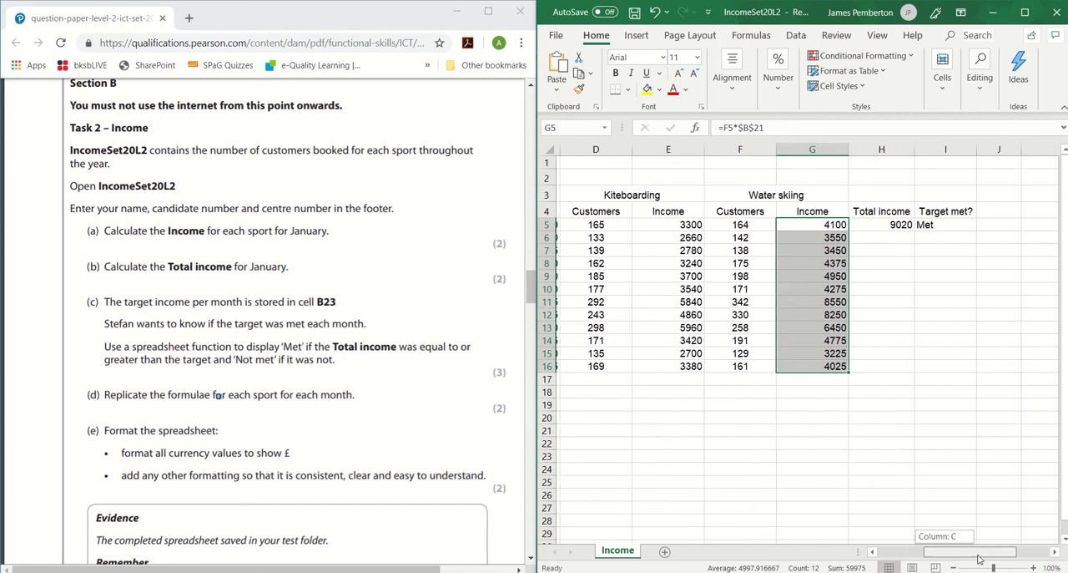
pyautogui.click(896, 224)
pyautogui.moveTo(911, 231); pyautogui.dragTo(929, 366)
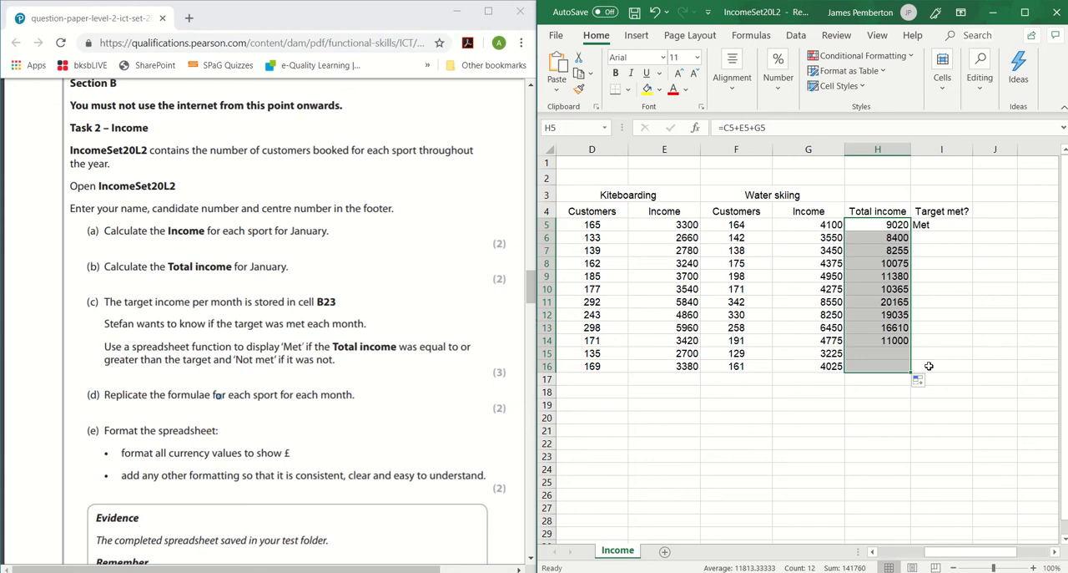
pyautogui.click(939, 222)
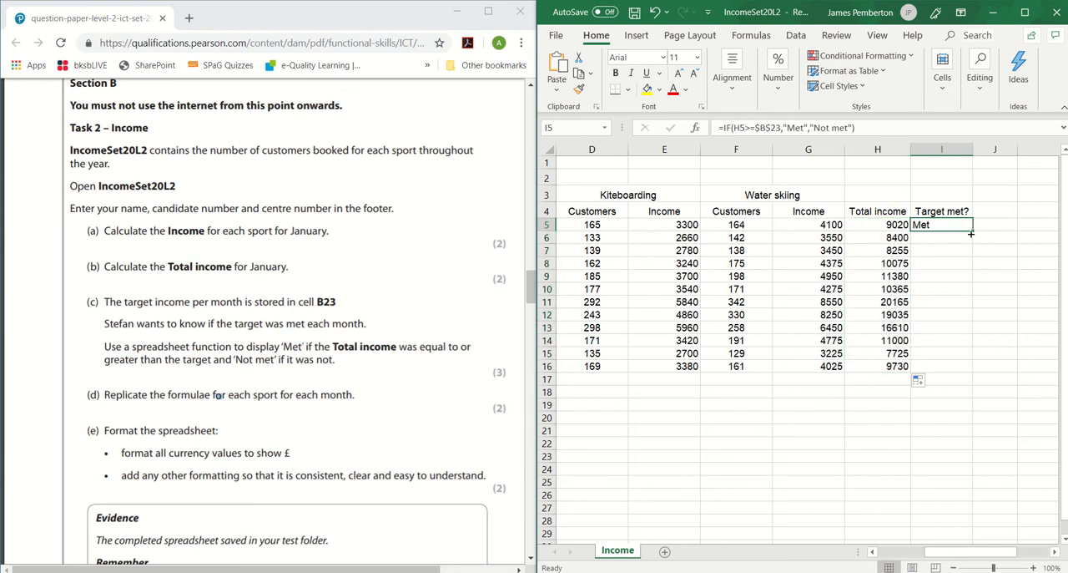
pyautogui.moveTo(973, 230); pyautogui.dragTo(972, 371)
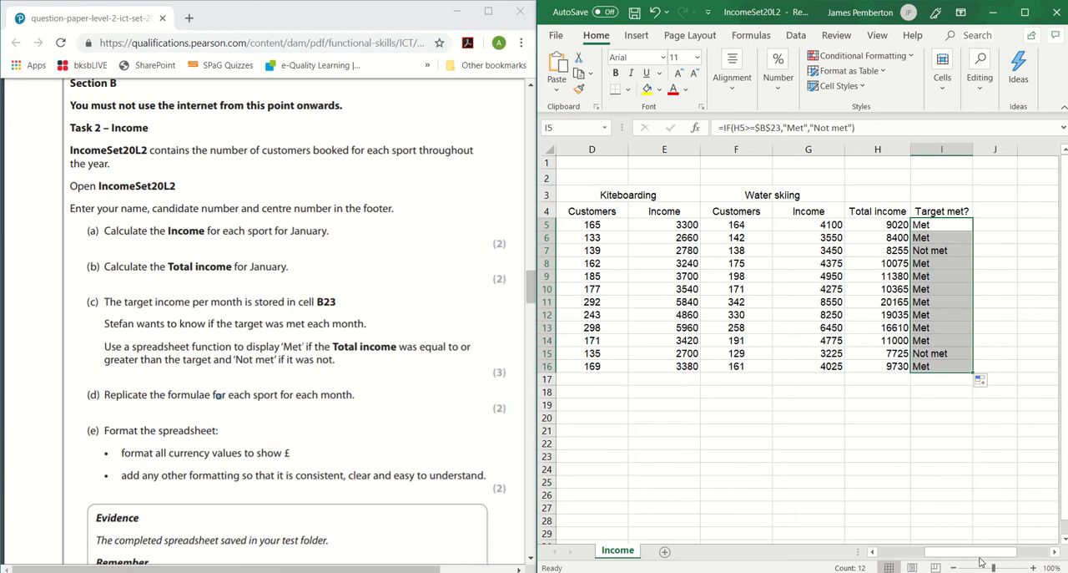
pyautogui.moveTo(968, 560); pyautogui.dragTo(906, 565)
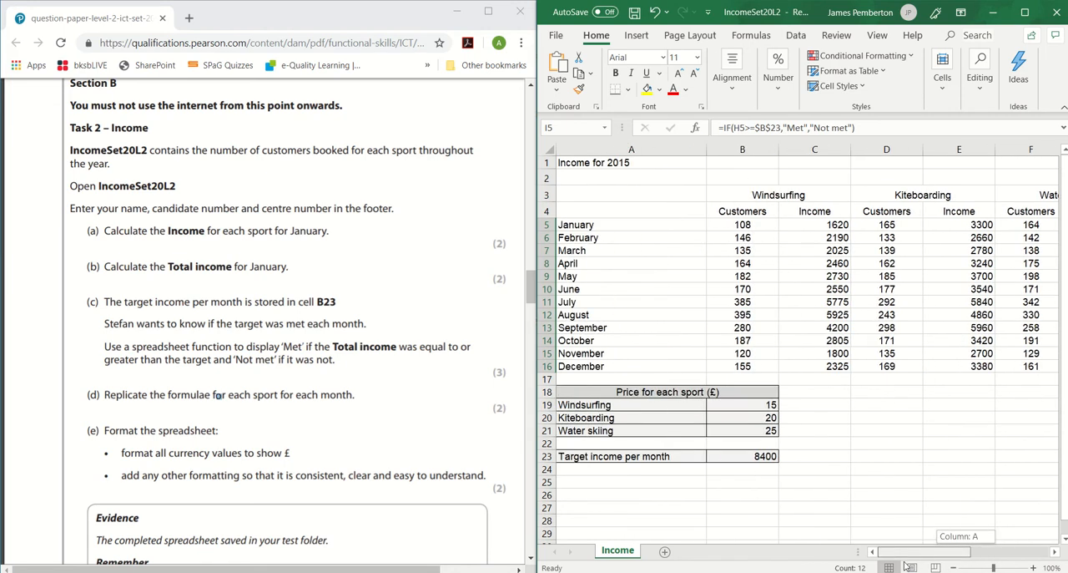
# Read task (e) in the question paper for the currency and formatting requirements, then return to the workbook.
pyautogui.click(322, 367)
pyautogui.scroll(-1, 338, 383)
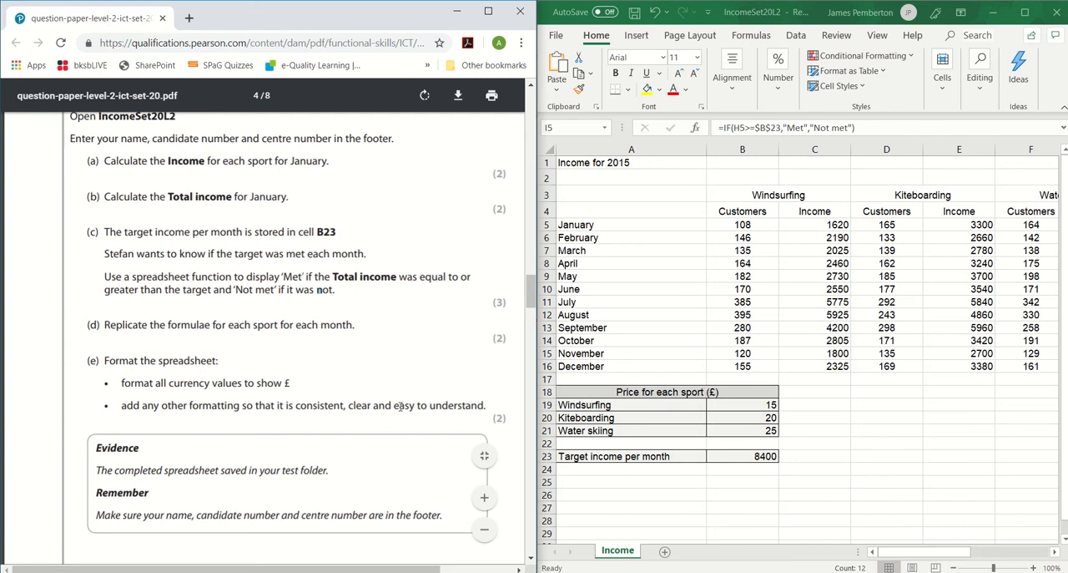
pyautogui.click(906, 555)
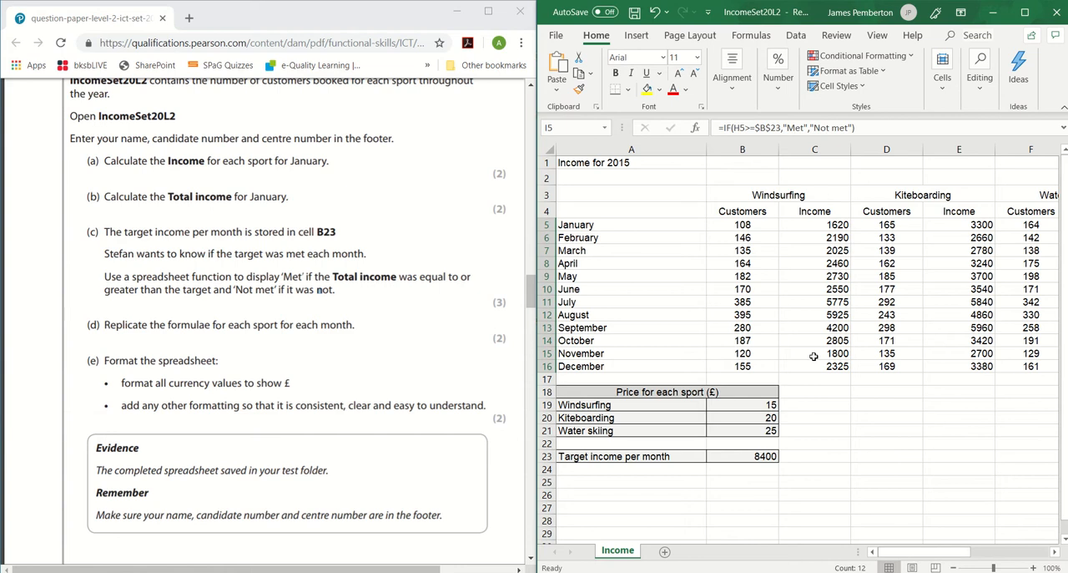
# Format C5:C16, E5:E16, G5:G16, H5:H16, B19:B21 and B23 together as £ currency with 0 decimal places.
pyautogui.moveTo(823, 226); pyautogui.dragTo(832, 375)
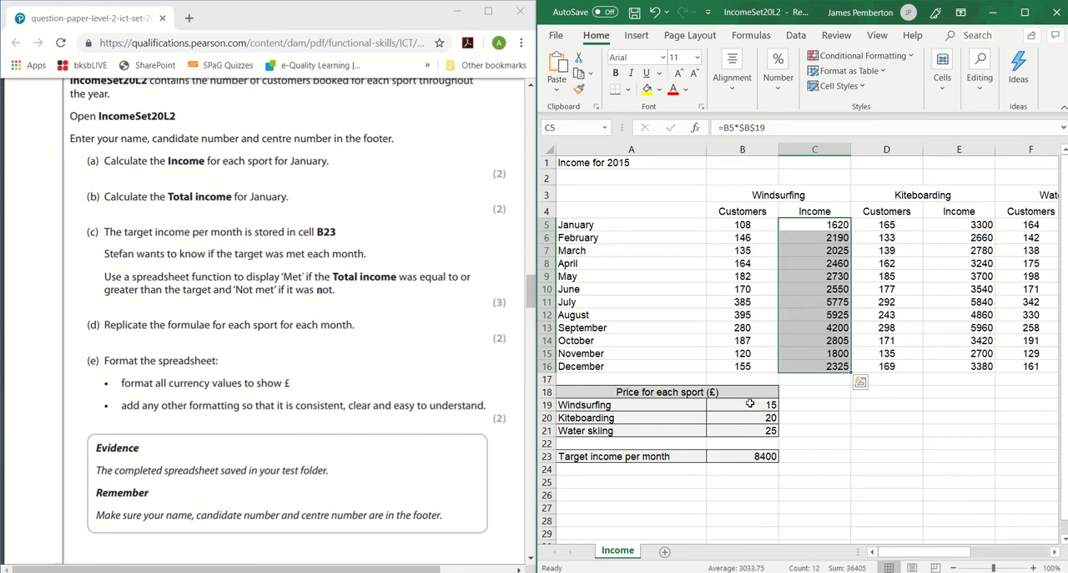
pyautogui.moveTo(750, 404); pyautogui.dragTo(754, 433)
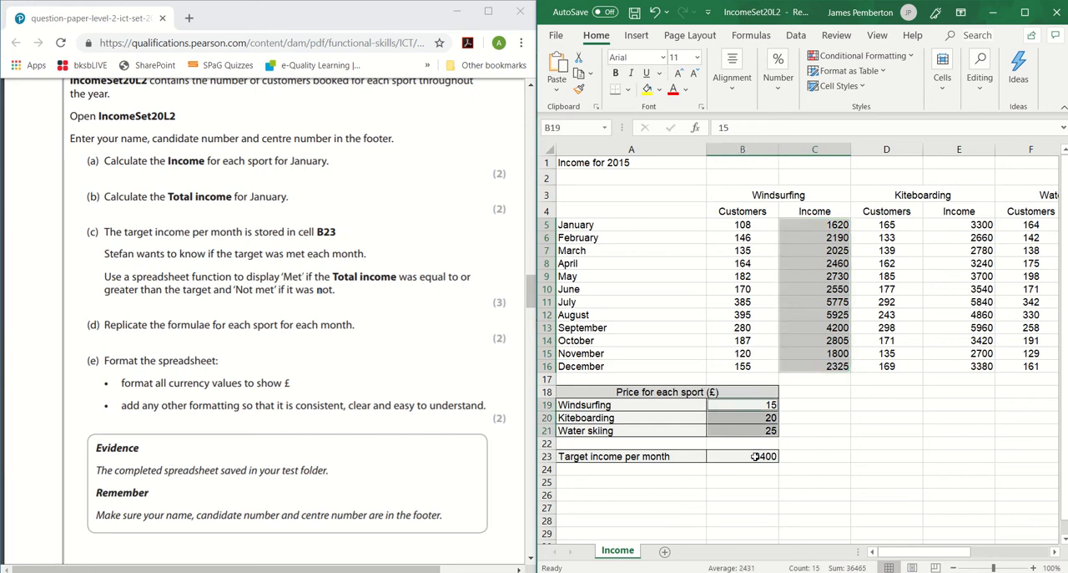
pyautogui.keyDown('ctrl'); pyautogui.click(755, 456); pyautogui.keyUp('ctrl')
pyautogui.hscroll(1, 940, 554)
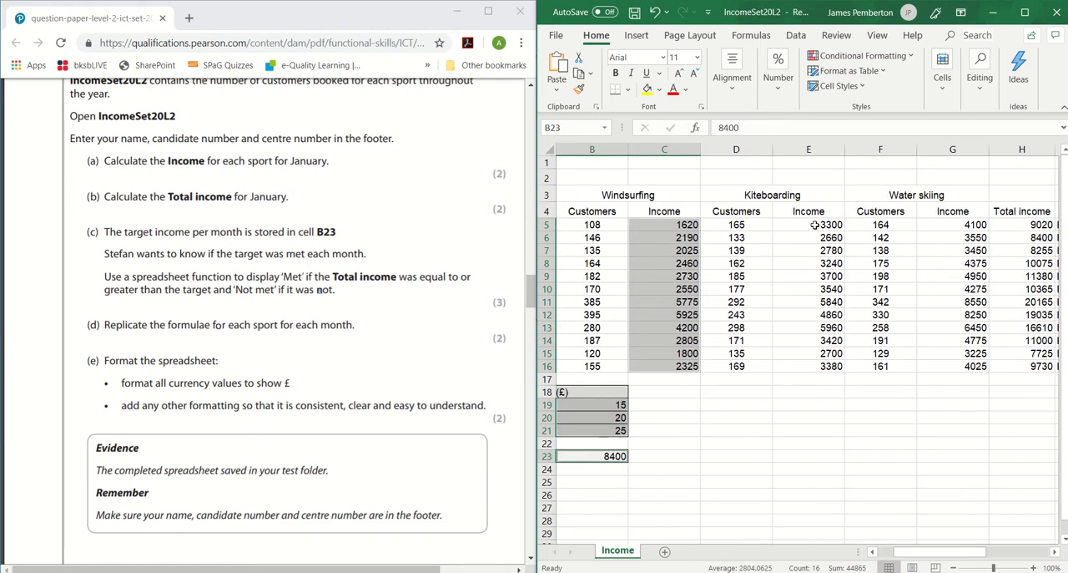
pyautogui.moveTo(814, 225); pyautogui.dragTo(818, 365)
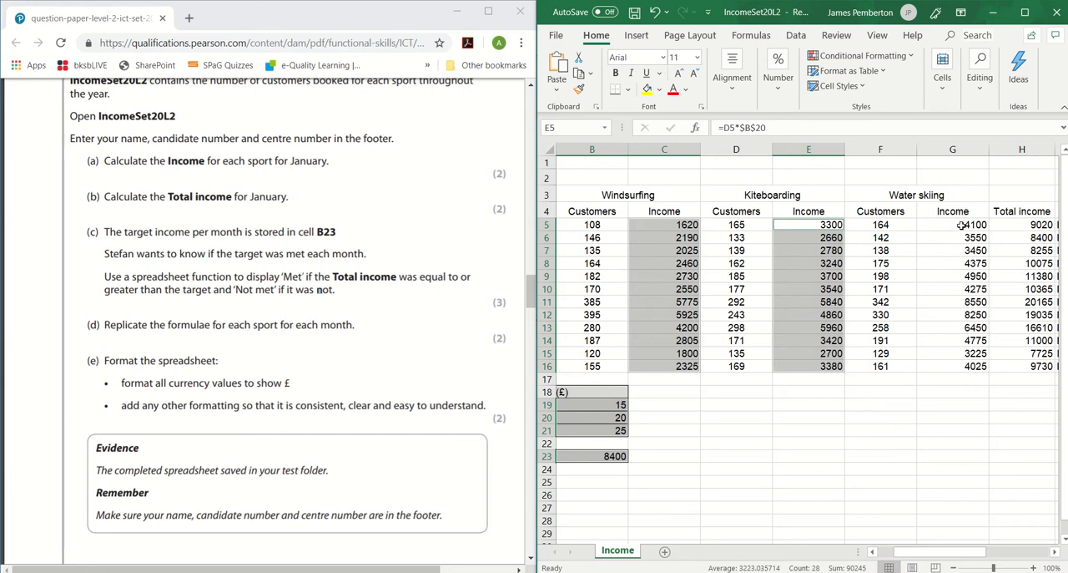
pyautogui.moveTo(961, 224); pyautogui.dragTo(965, 366)
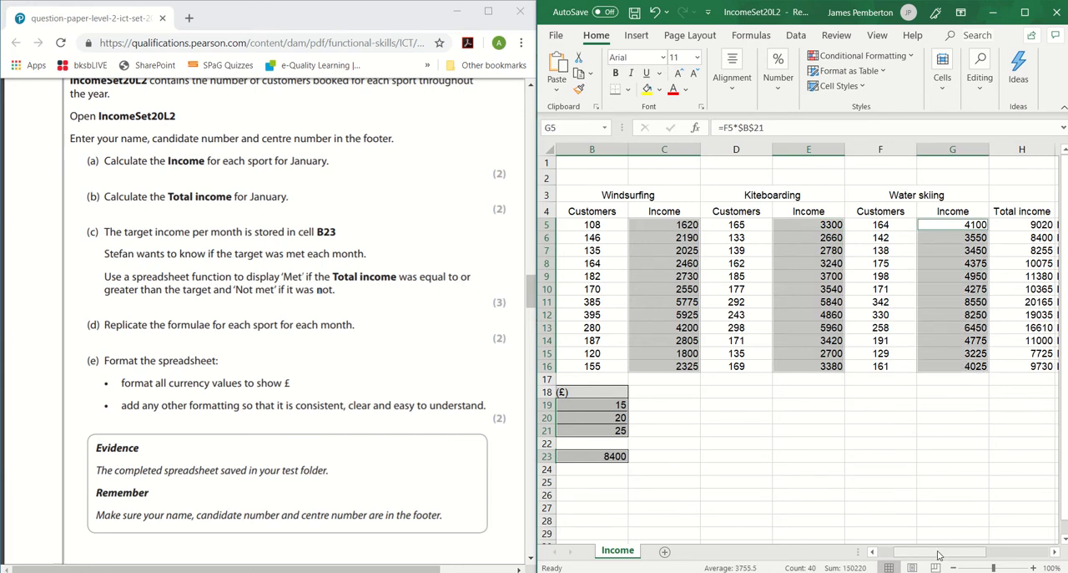
pyautogui.moveTo(940, 555); pyautogui.dragTo(957, 554)
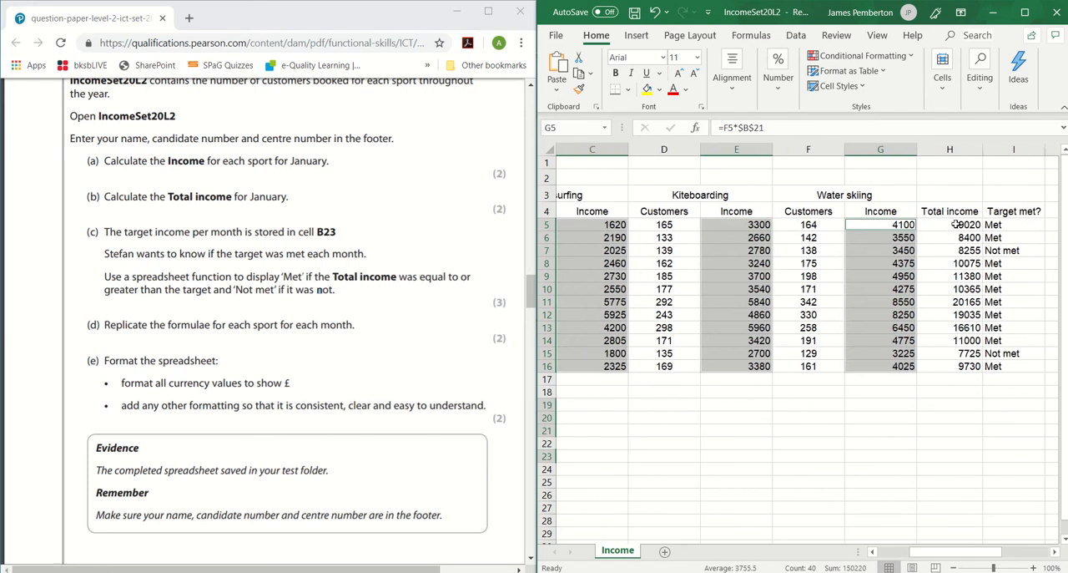
pyautogui.moveTo(956, 225); pyautogui.dragTo(950, 365)
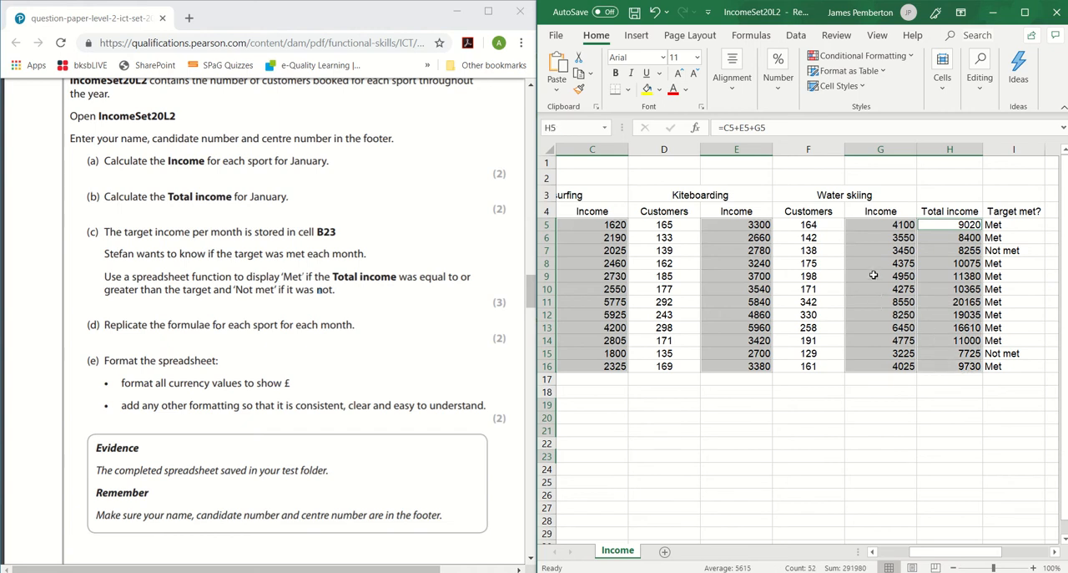
pyautogui.rightClick(740, 251)
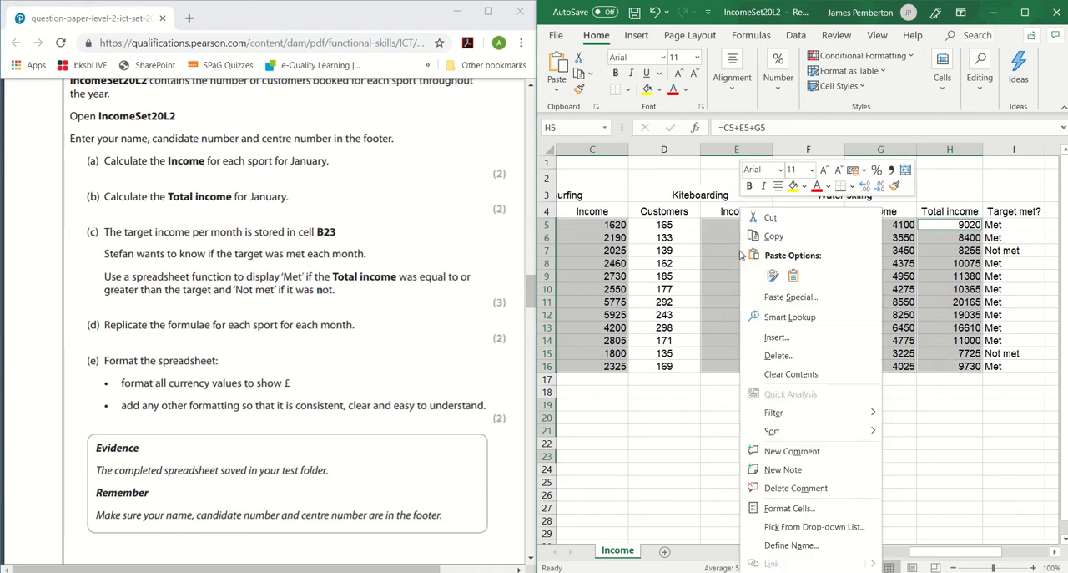
pyautogui.click(803, 509)
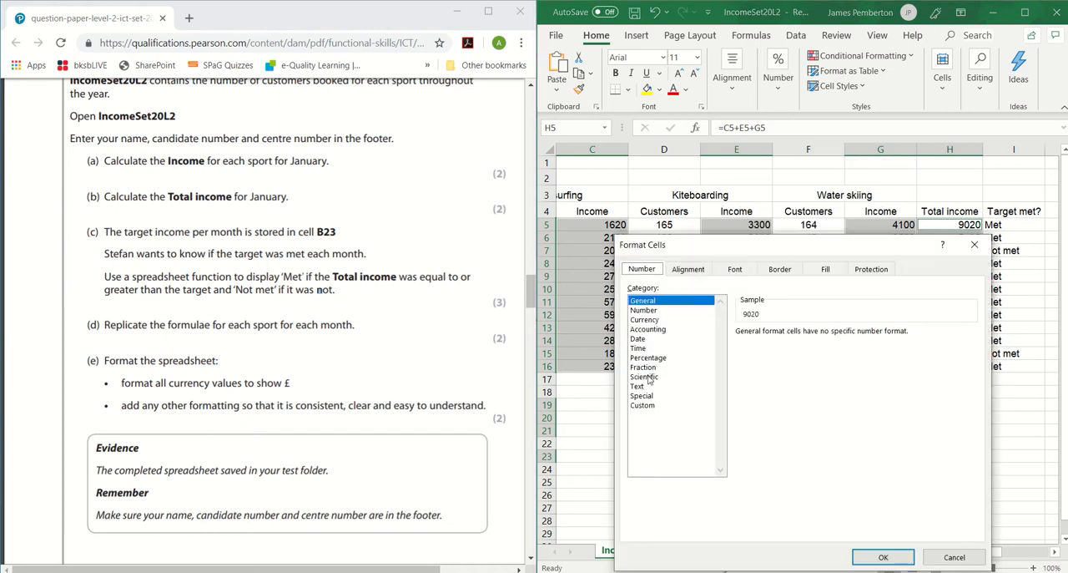
pyautogui.click(646, 320)
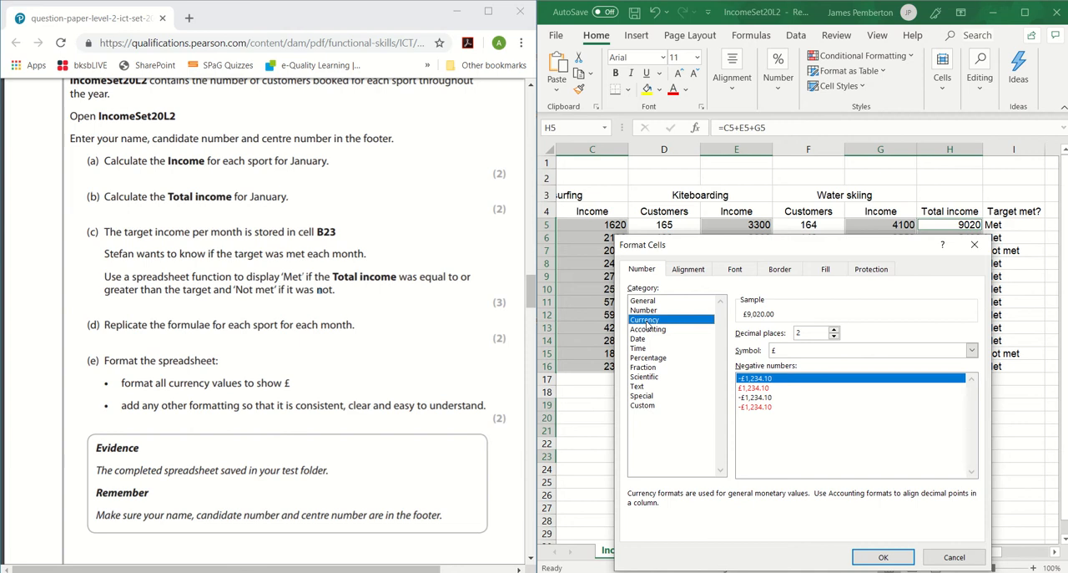
pyautogui.click(833, 337)
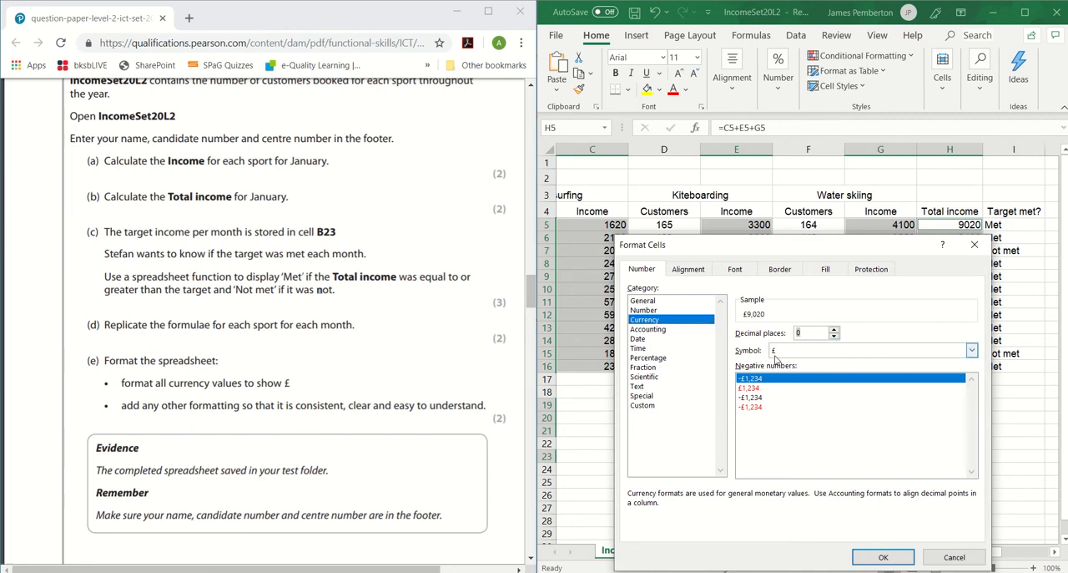
pyautogui.click(881, 559)
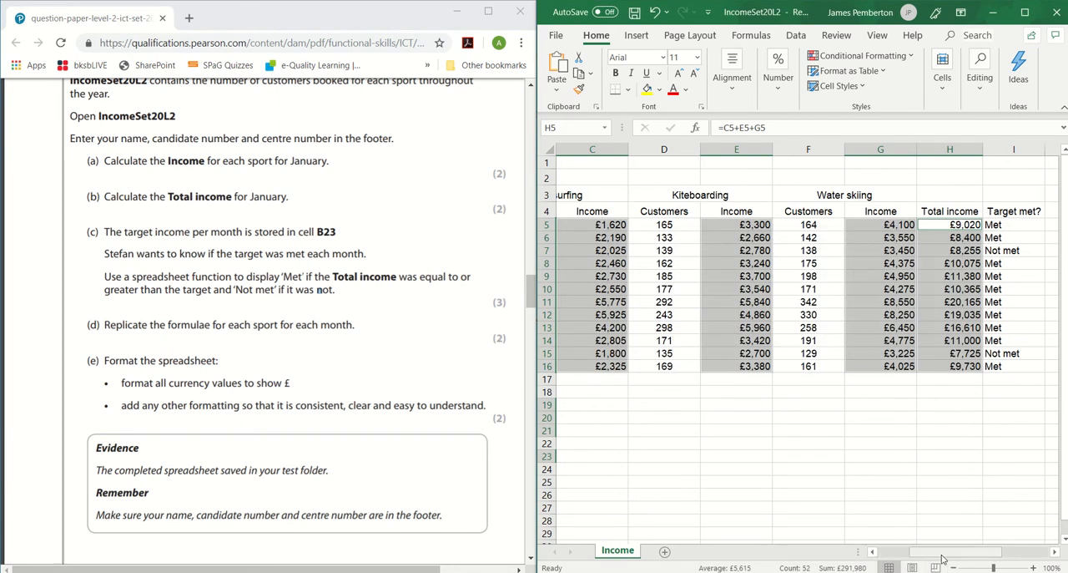
pyautogui.moveTo(943, 556); pyautogui.dragTo(925, 554)
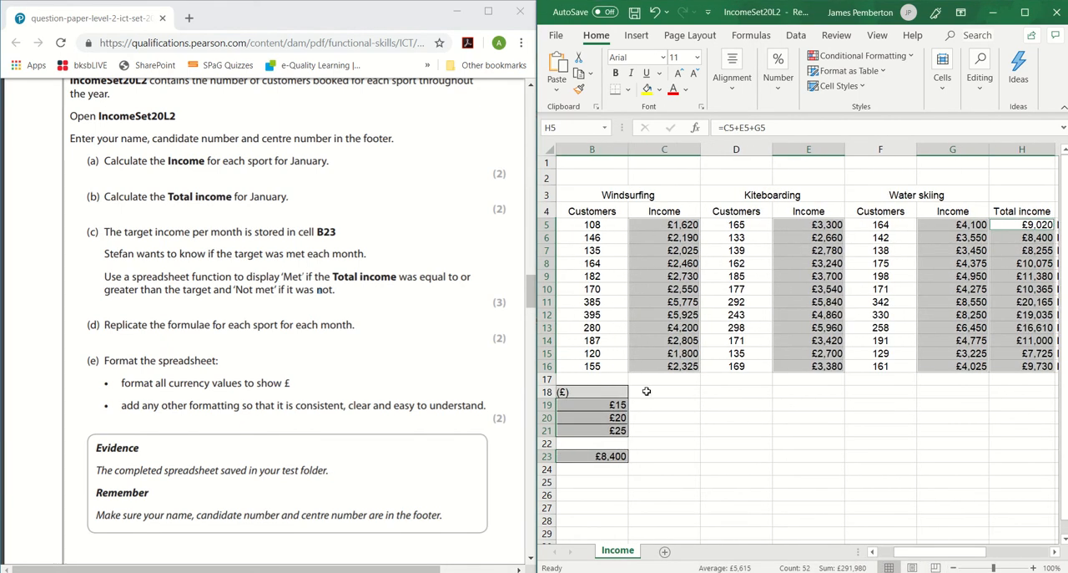
pyautogui.click(664, 443)
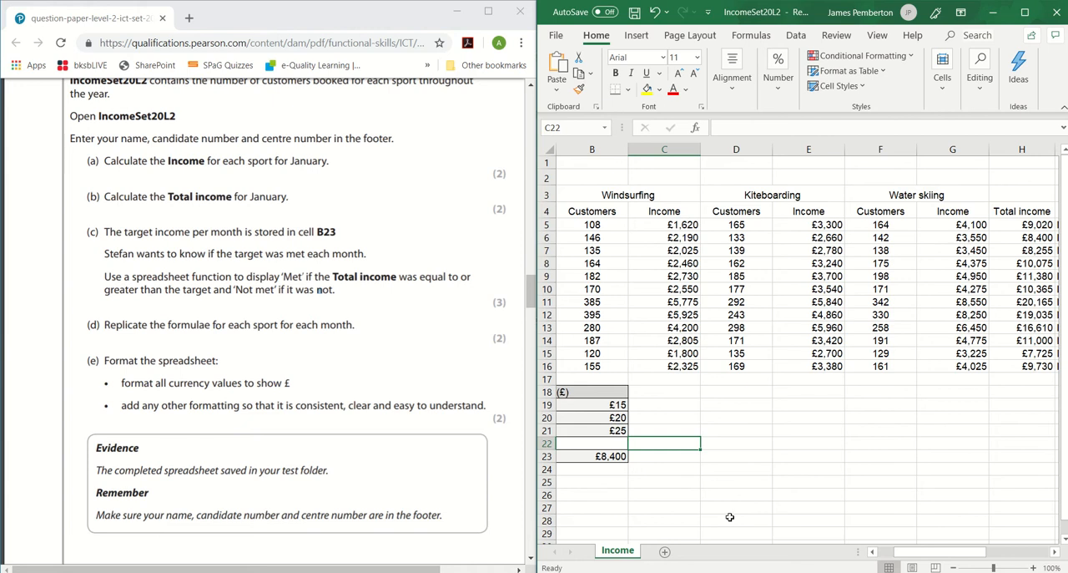
# Maximise the workbook window, then merge and centre the title "Income for 2015" across A1:I1.
pyautogui.moveTo(946, 555); pyautogui.dragTo(947, 552)
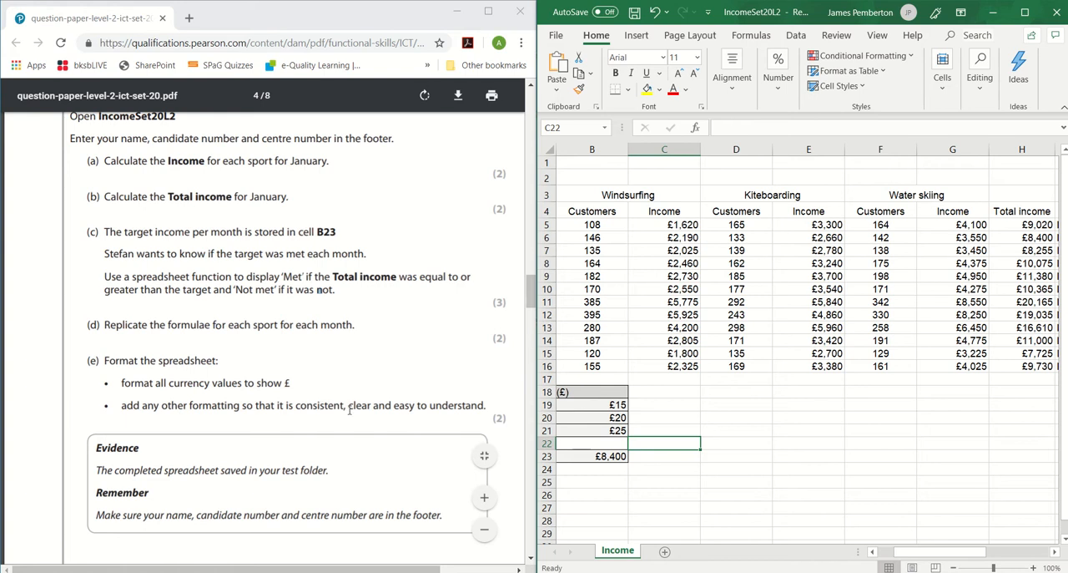
pyautogui.click(1025, 11)
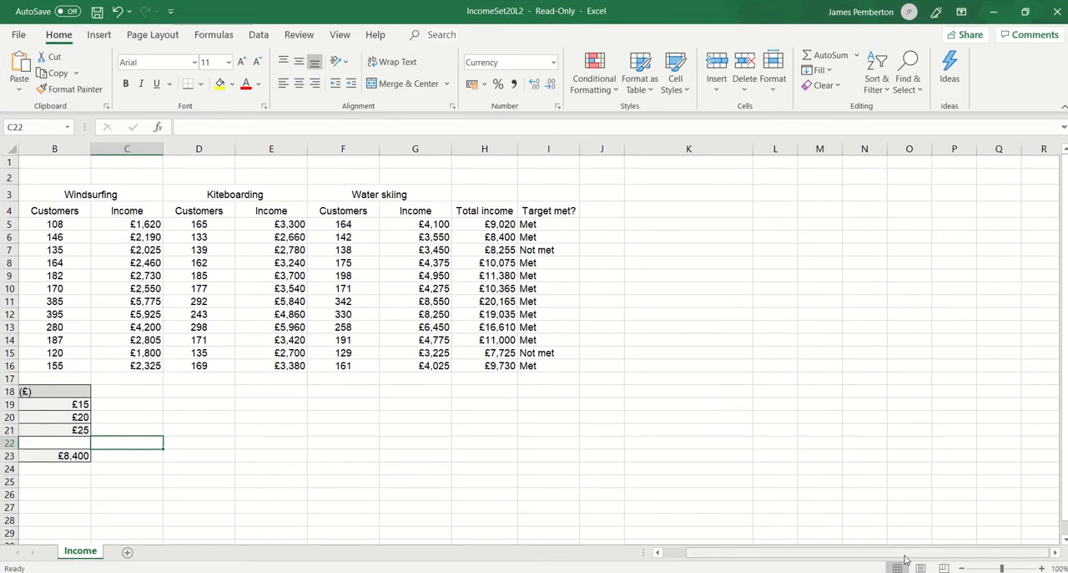
pyautogui.moveTo(910, 552); pyautogui.dragTo(891, 551)
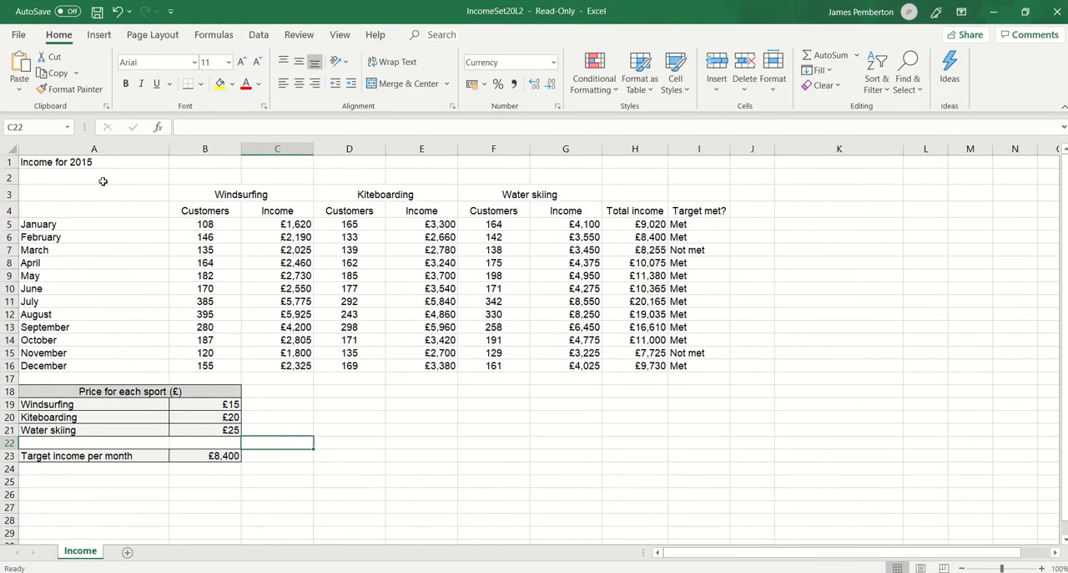
pyautogui.click(55, 161)
pyautogui.moveTo(123, 162); pyautogui.dragTo(715, 156)
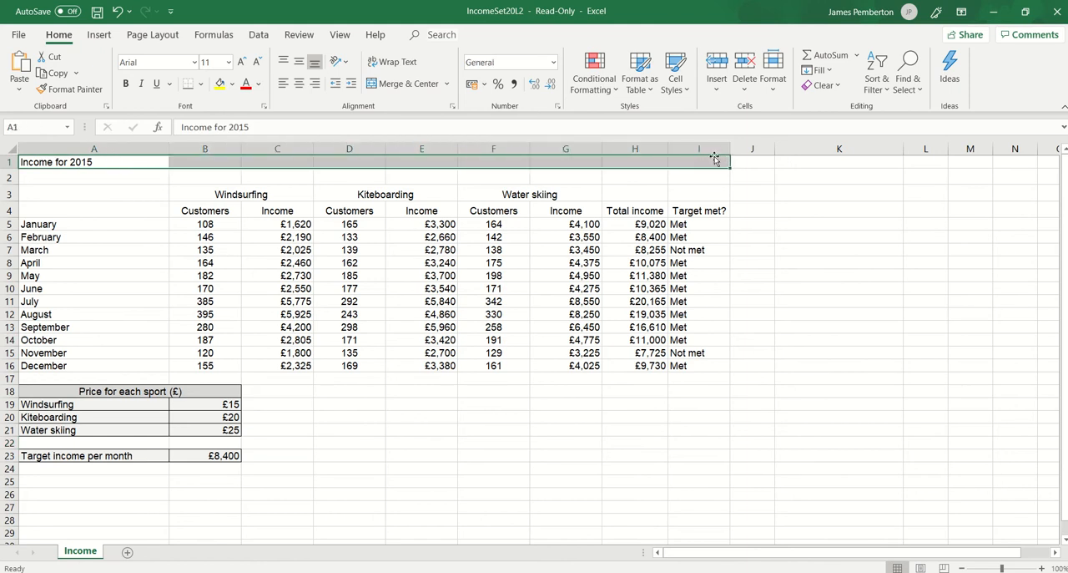
pyautogui.click(382, 84)
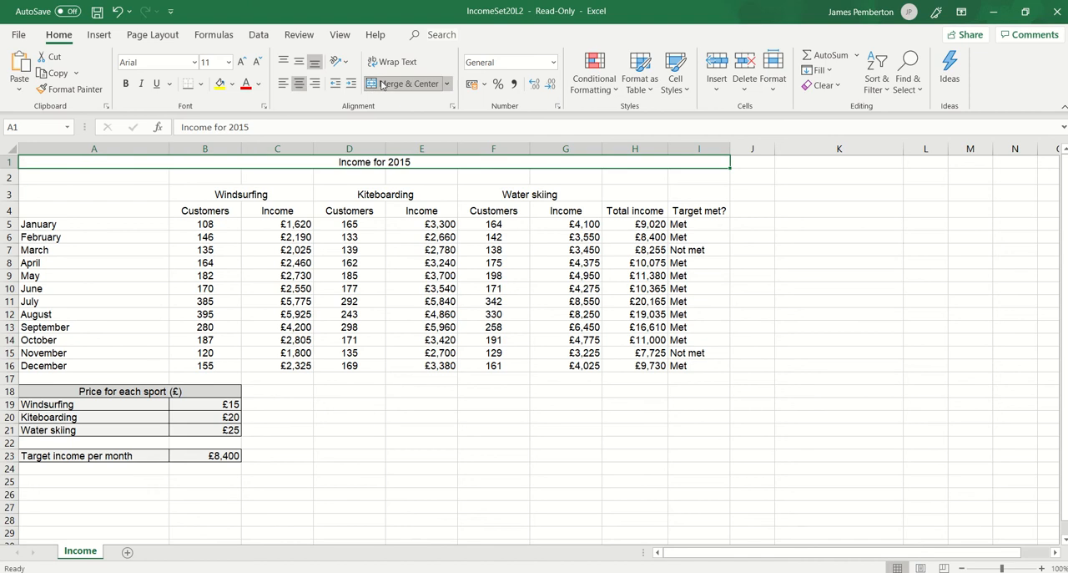
# Make the "Income for 2015" title bold, underlined and 14 pt, with a light blue fill.
pyautogui.click(126, 83)
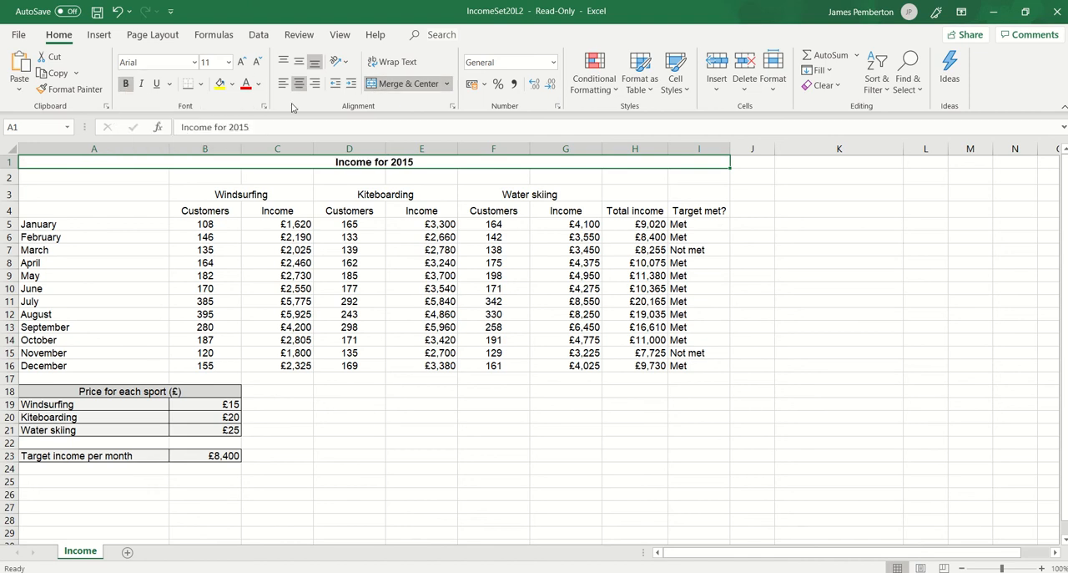
pyautogui.click(241, 62)
pyautogui.click(241, 62)
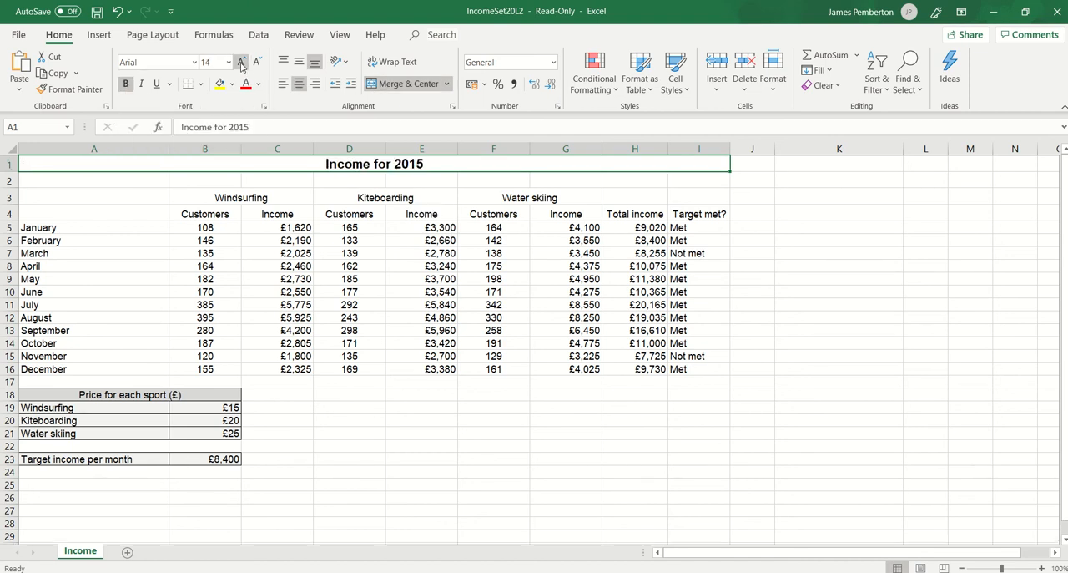
pyautogui.click(156, 84)
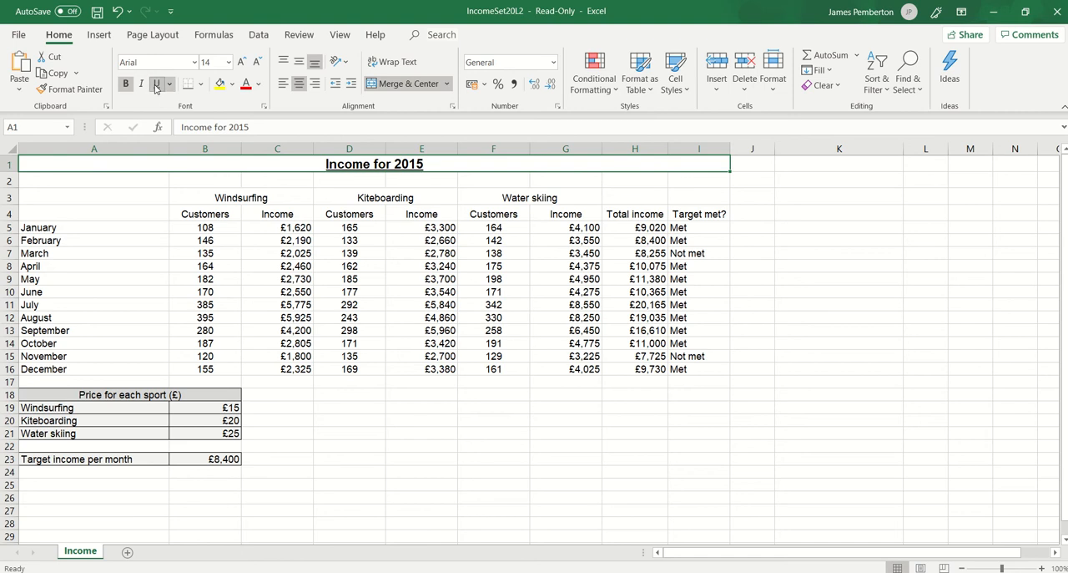
pyautogui.click(233, 85)
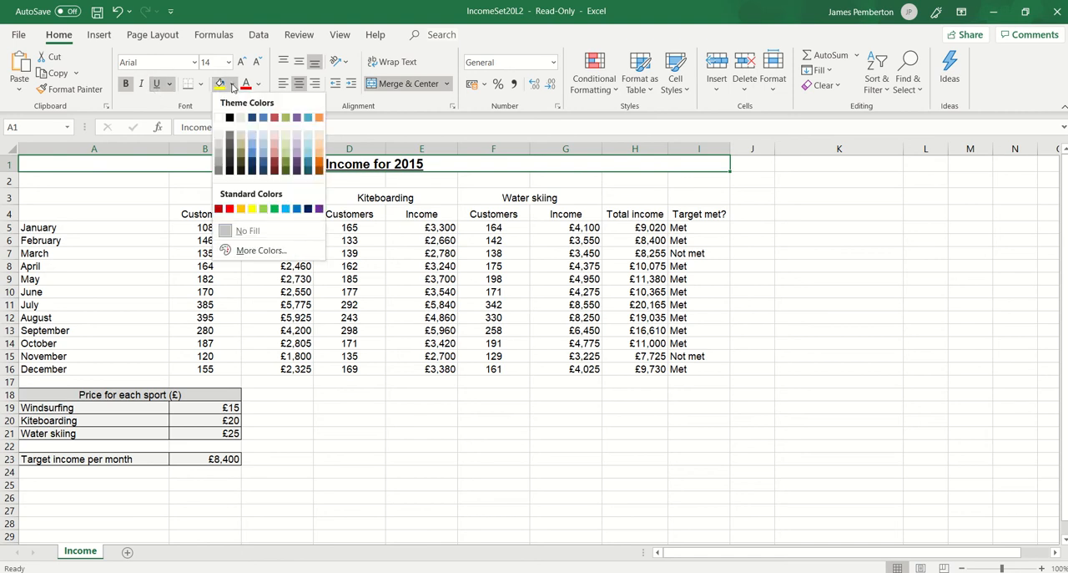
pyautogui.click(265, 147)
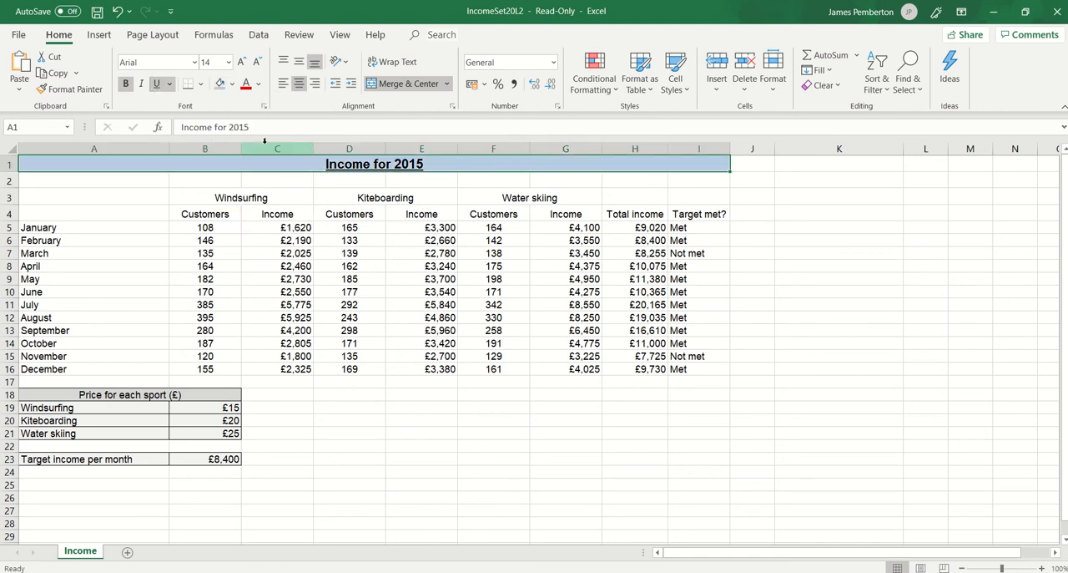
# Make the Windsurfing, Kiteboarding and Water skiing headings in row 3 bold and 12 pt.
pyautogui.click(239, 197)
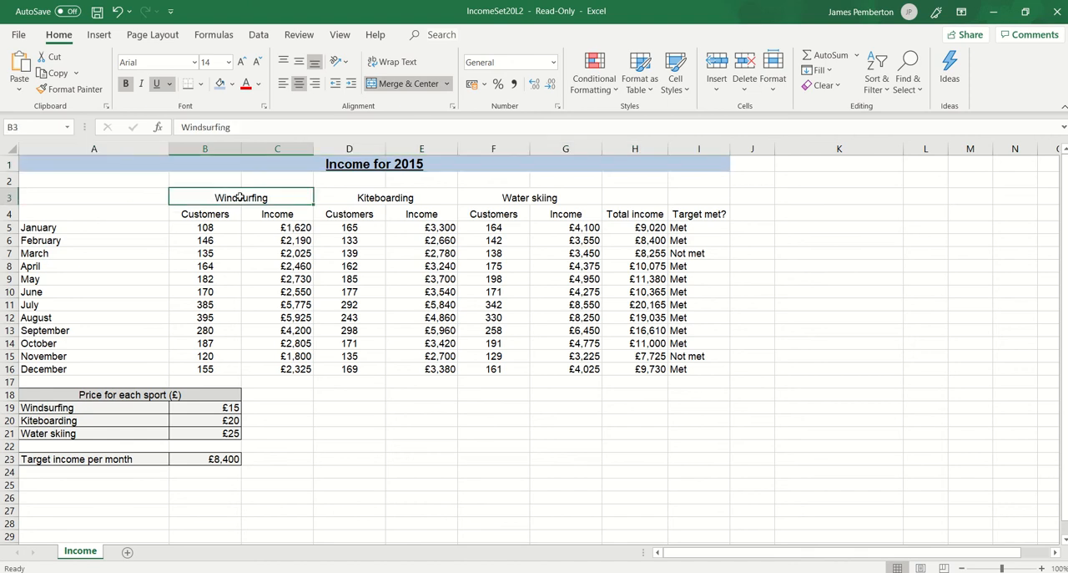
pyautogui.moveTo(299, 198); pyautogui.dragTo(509, 197)
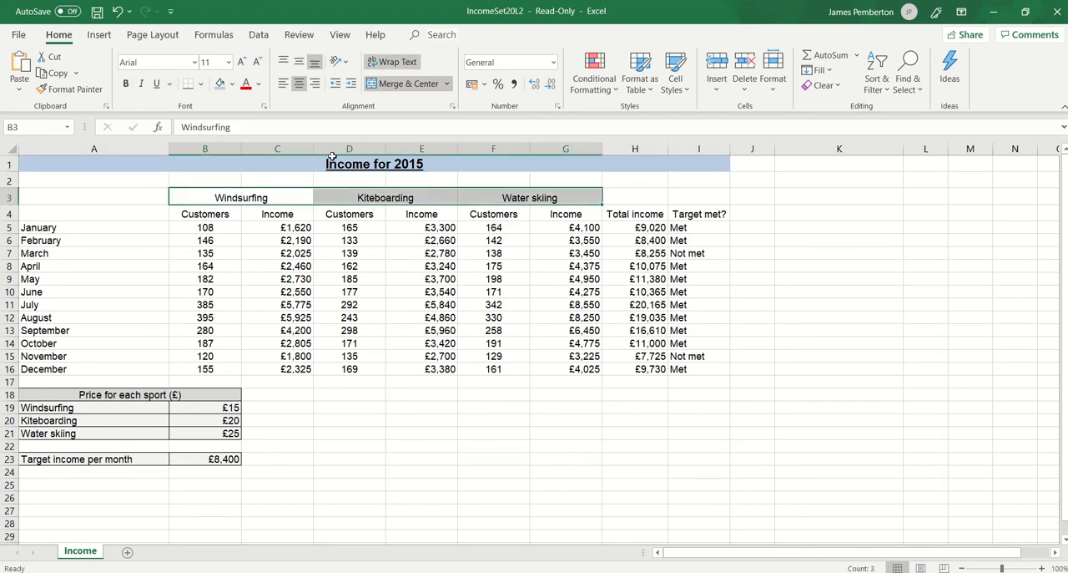
pyautogui.click(126, 84)
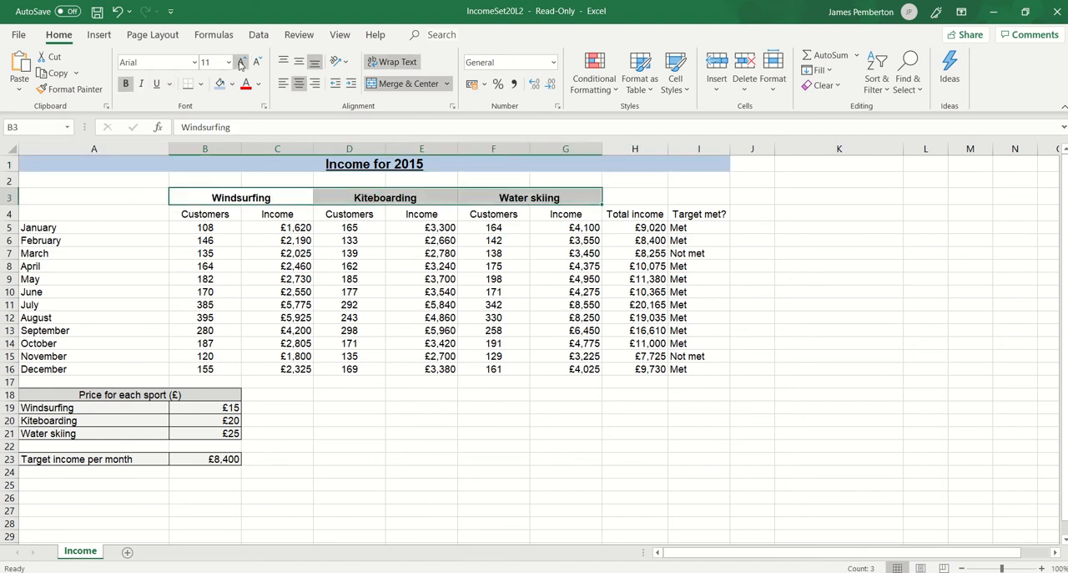
pyautogui.click(241, 62)
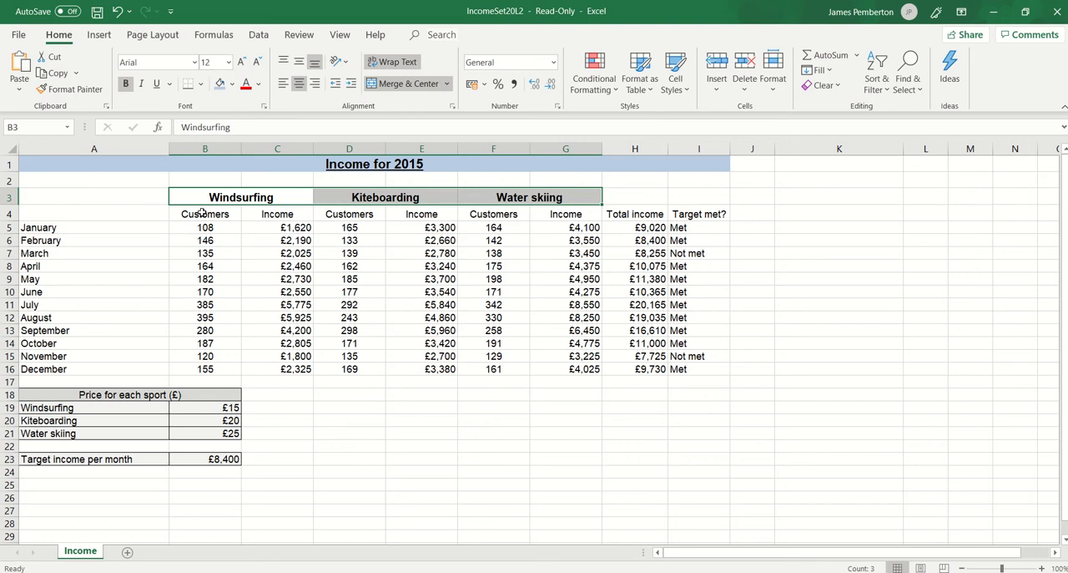
# Make the column headings in B4:I4 bold, from Customers through Target met?
pyautogui.moveTo(205, 214); pyautogui.dragTo(701, 215)
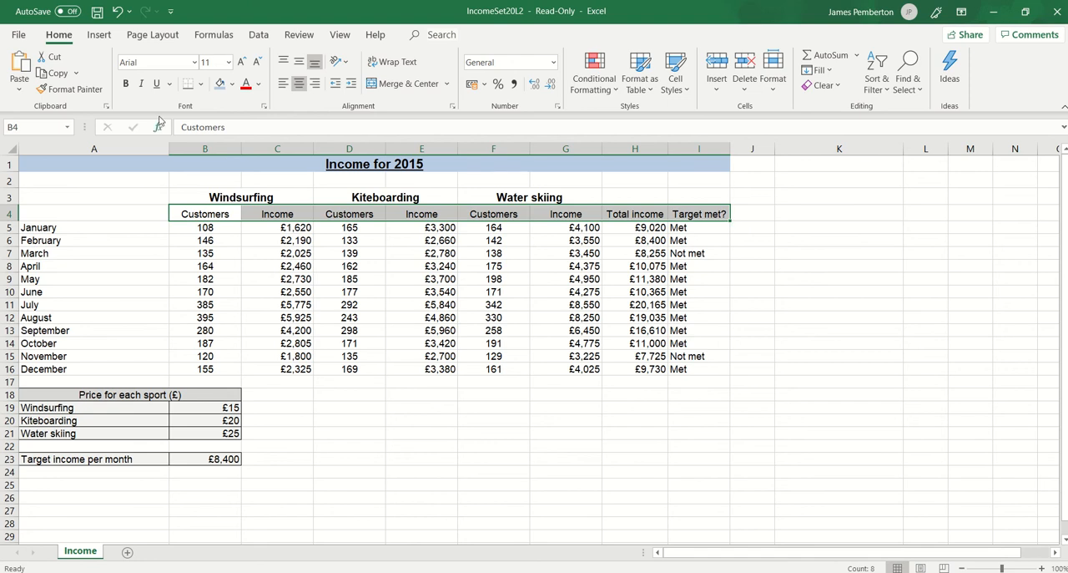
pyautogui.click(126, 84)
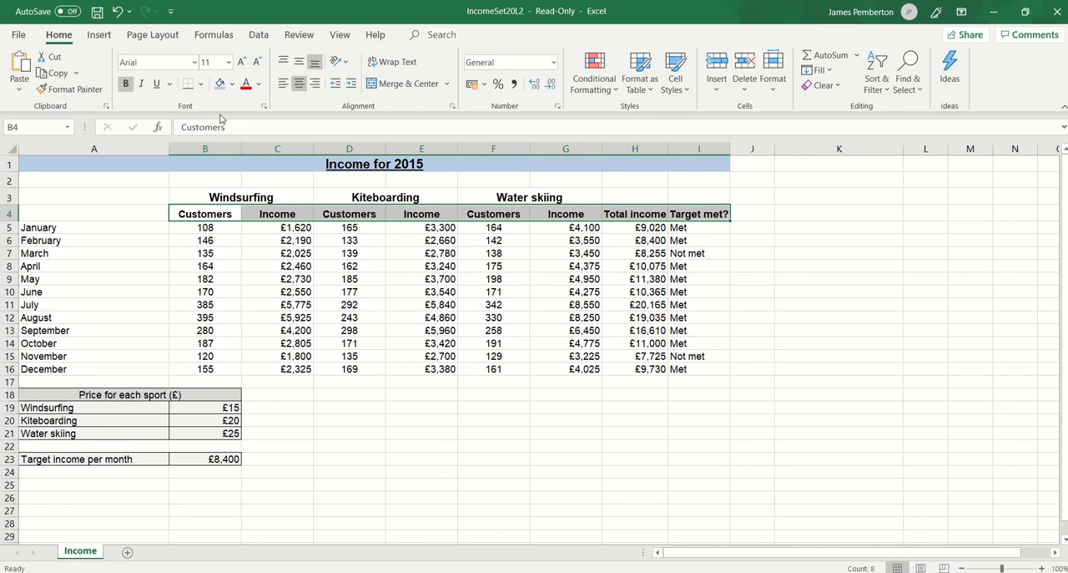
pyautogui.click(195, 244)
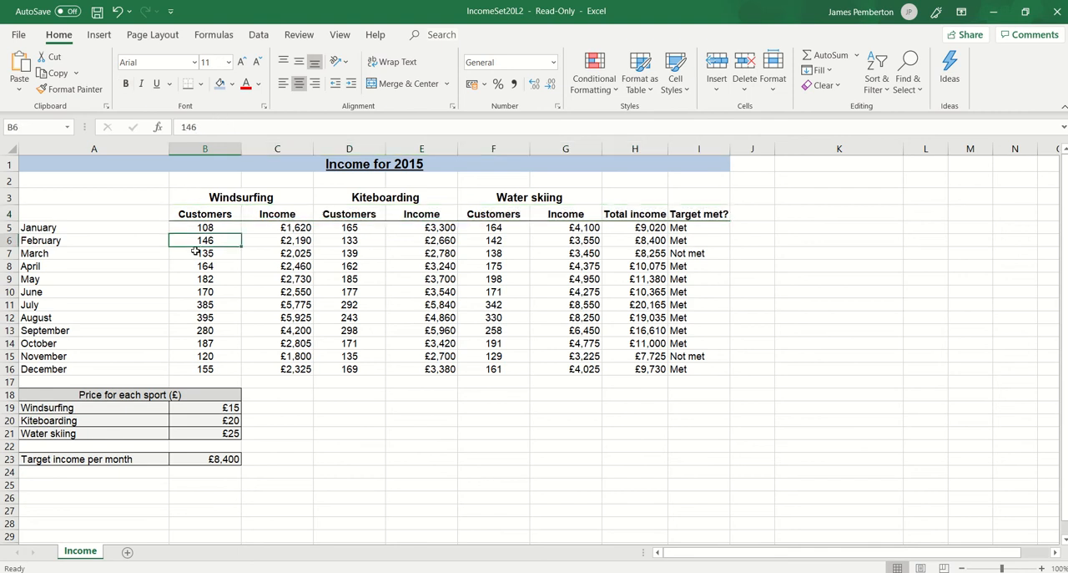
# Add a right border to the Windsurfing block B3:C16 and to the Kiteboarding block D3:E16.
pyautogui.click(183, 198)
pyautogui.moveTo(183, 197); pyautogui.dragTo(265, 369)
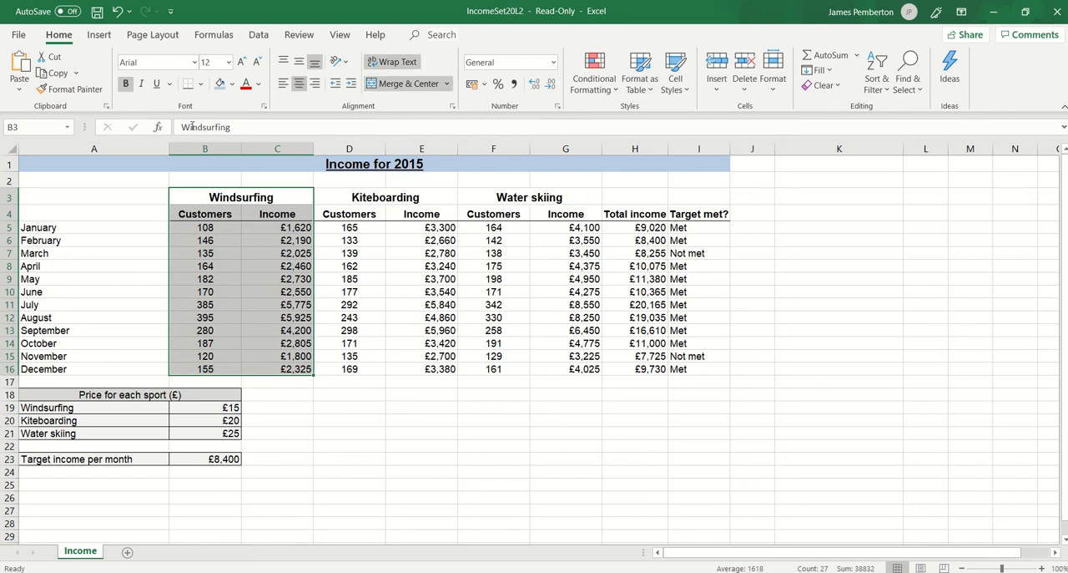
pyautogui.click(201, 86)
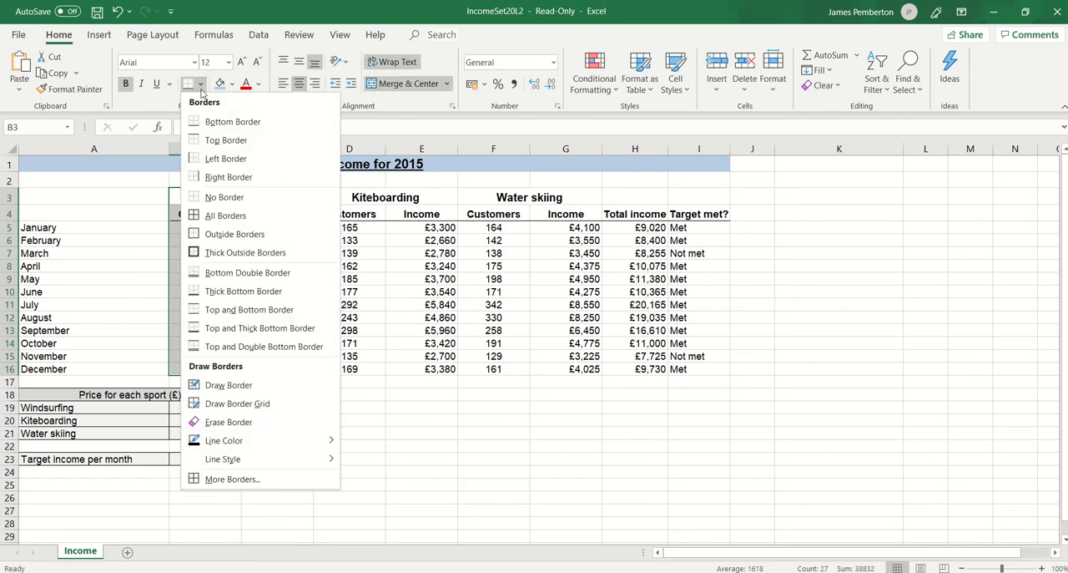
pyautogui.click(226, 180)
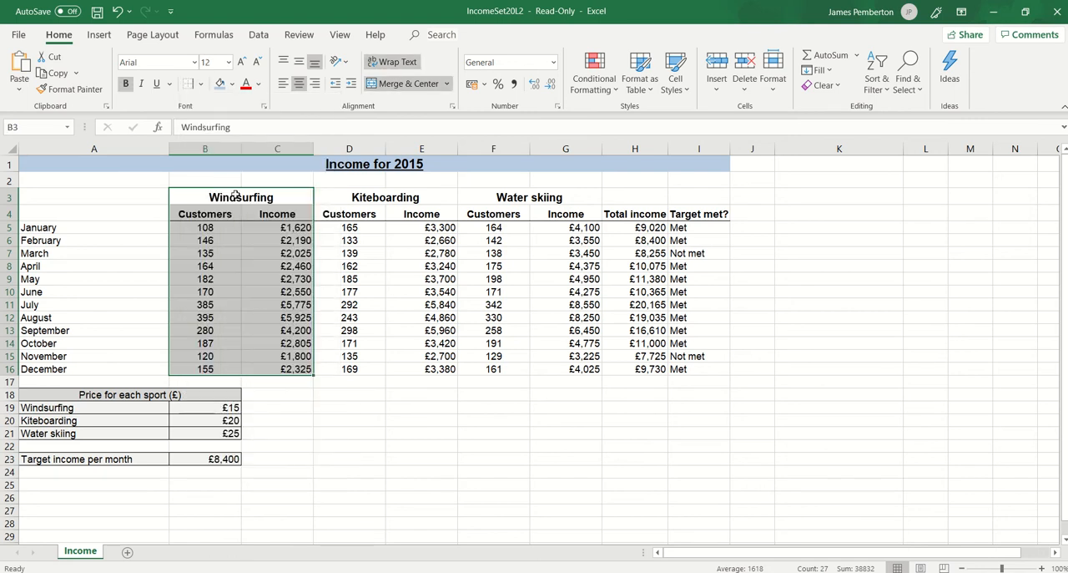
pyautogui.moveTo(340, 201); pyautogui.dragTo(412, 371)
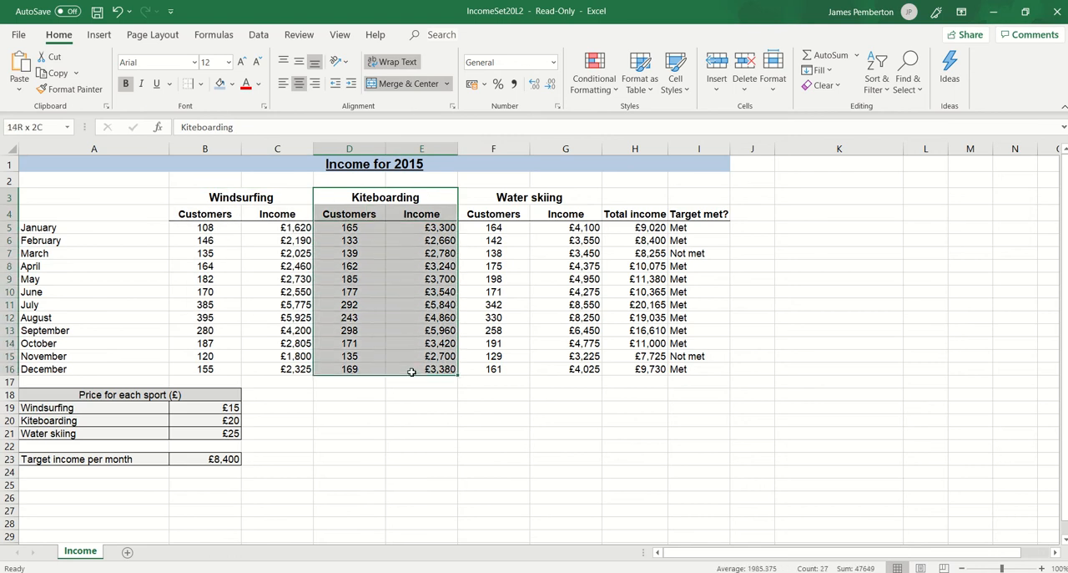
pyautogui.click(189, 90)
# Add a right border to the Water skiing block F3:G16 and to the Total income column H3:H16.
pyautogui.moveTo(490, 197); pyautogui.dragTo(540, 368)
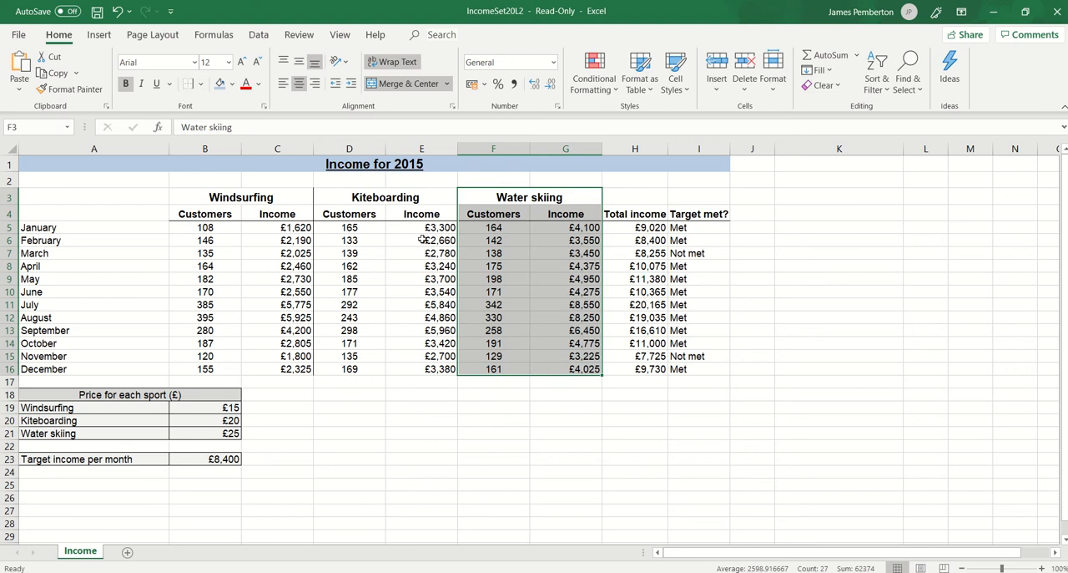
pyautogui.click(759, 241)
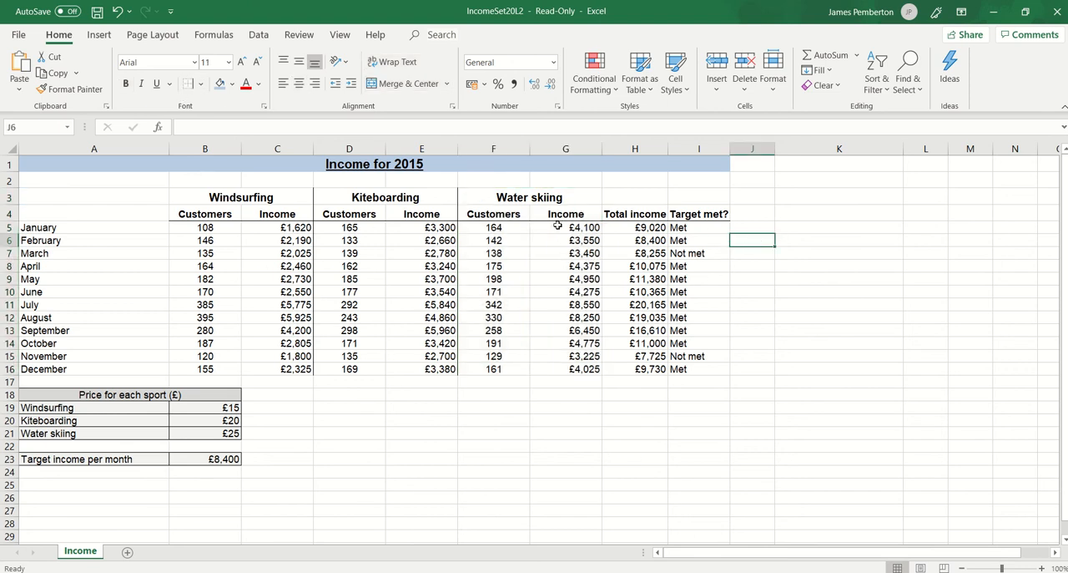
pyautogui.moveTo(495, 194); pyautogui.dragTo(542, 371)
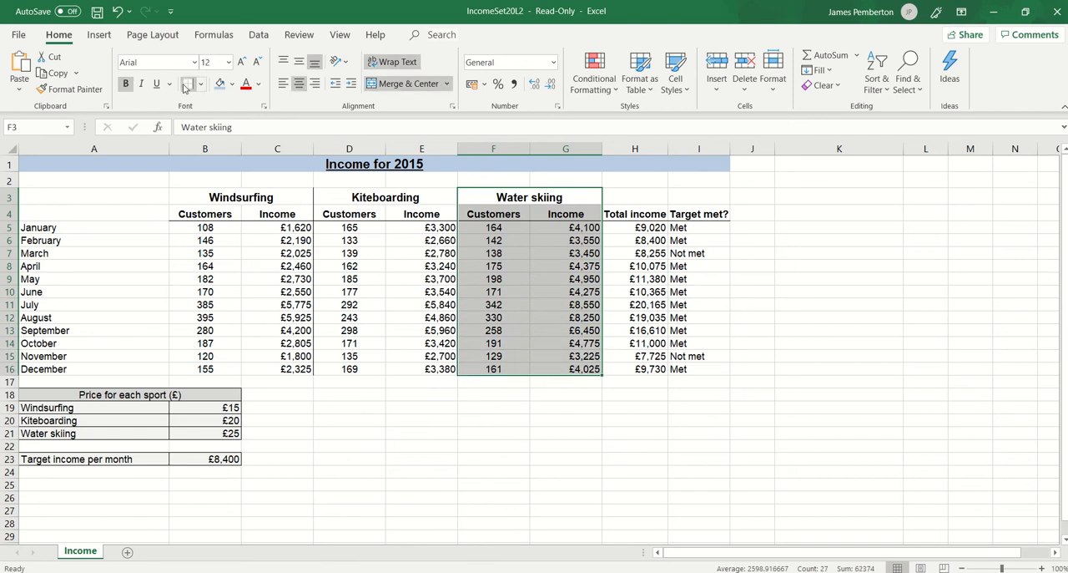
pyautogui.click(829, 306)
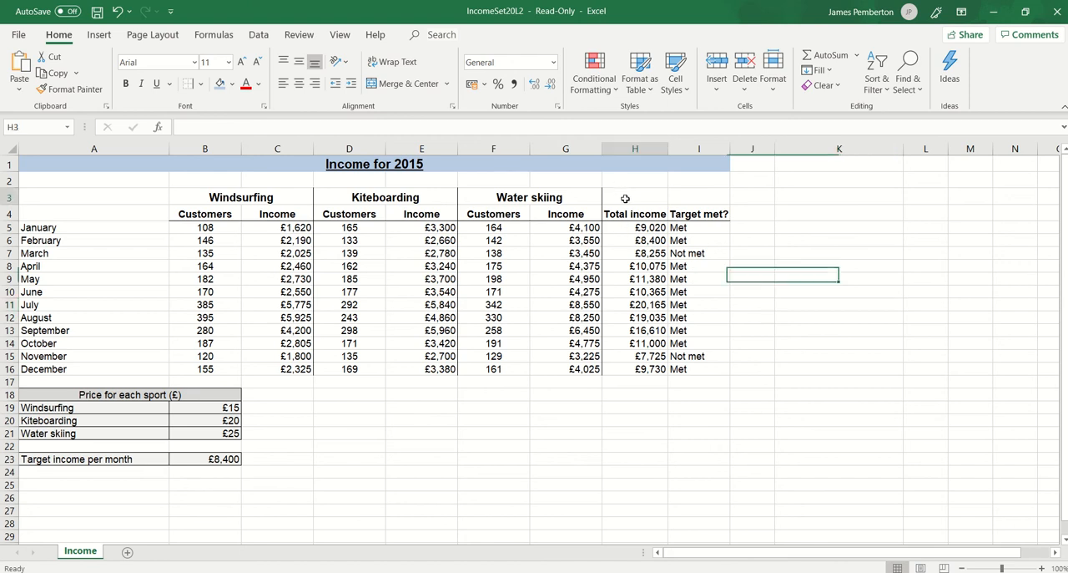
pyautogui.moveTo(623, 193); pyautogui.dragTo(647, 368)
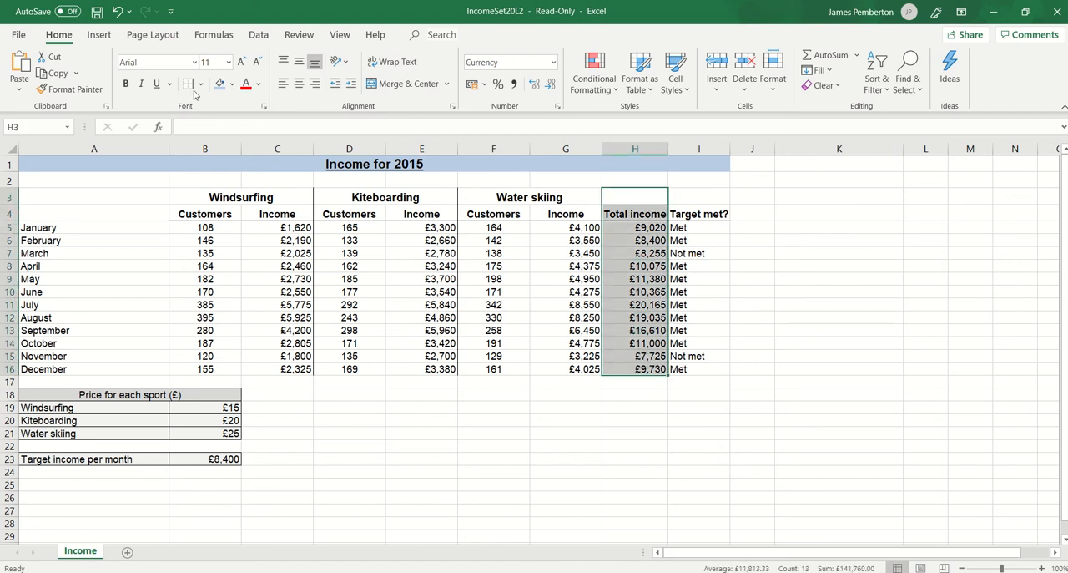
pyautogui.click(937, 370)
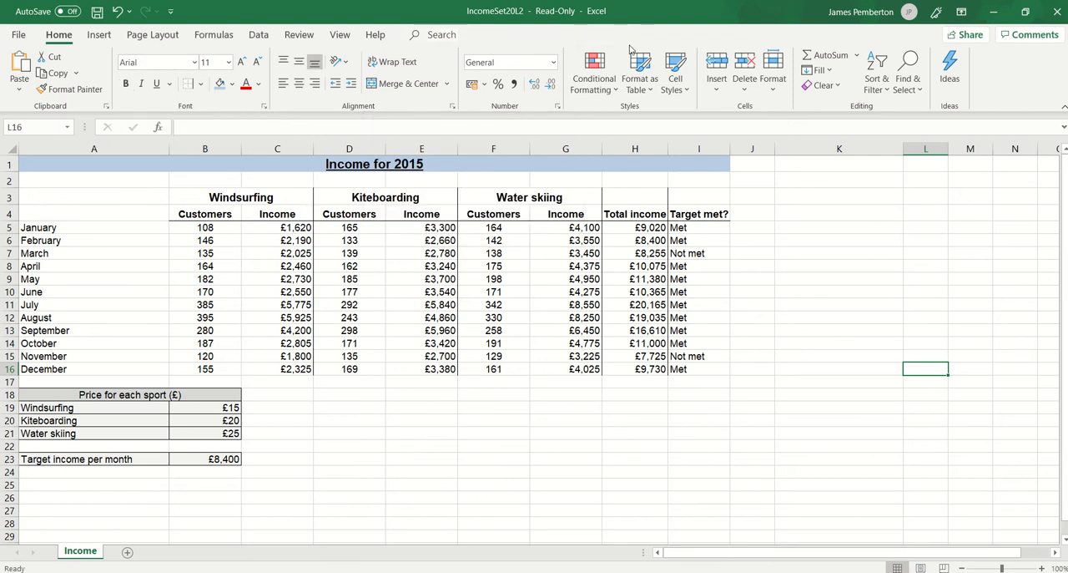
# Restore the workbook window beside the question paper and read the filtering instructions in task (f).
pyautogui.doubleClick(649, 19)
pyautogui.scroll(-3, 424, 269)
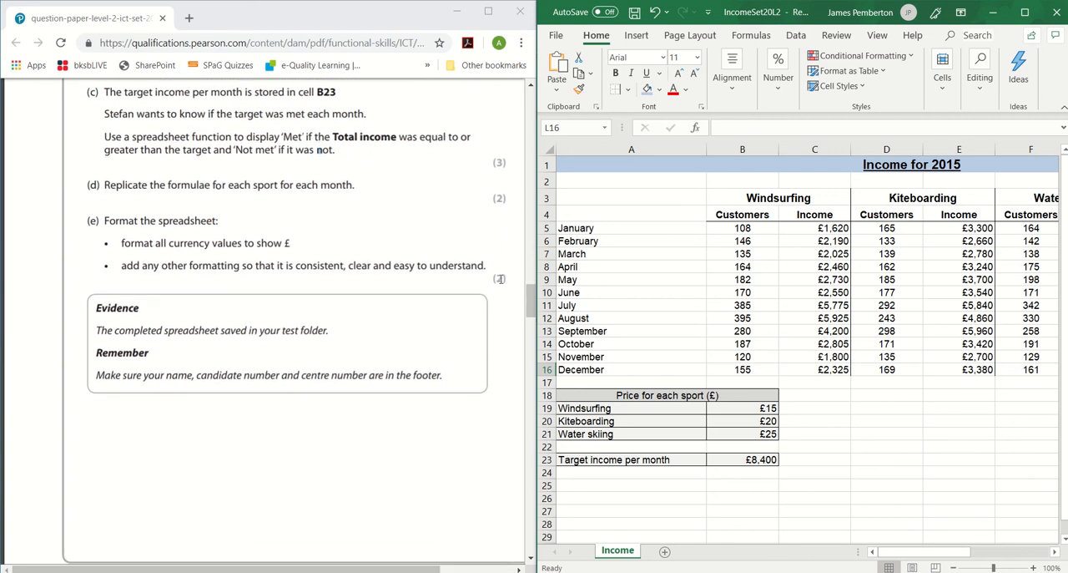
pyautogui.scroll(-7, 438, 276)
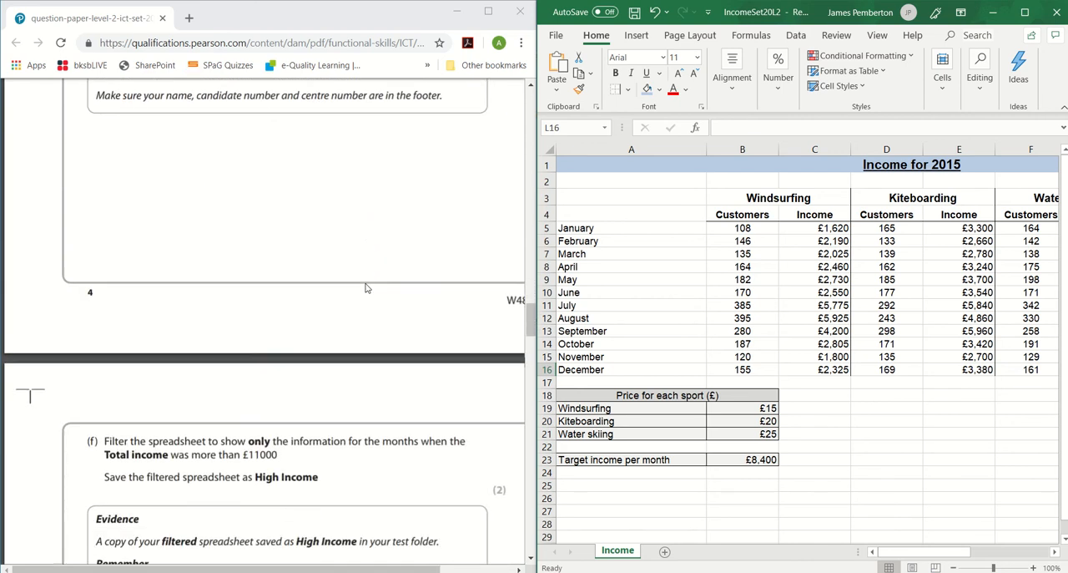
pyautogui.scroll(-4, 366, 287)
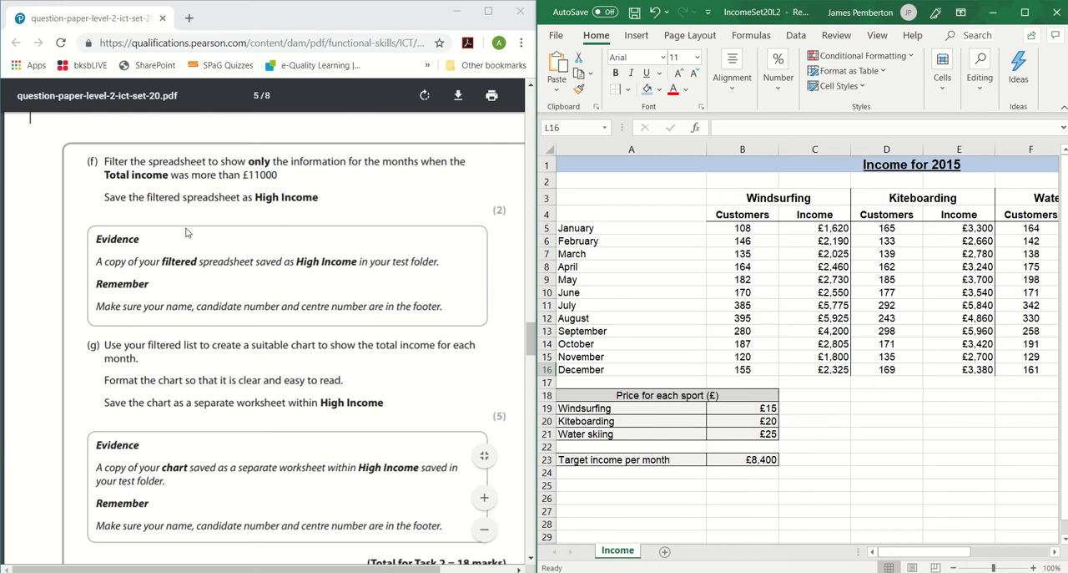
pyautogui.moveTo(105, 162); pyautogui.dragTo(146, 161)
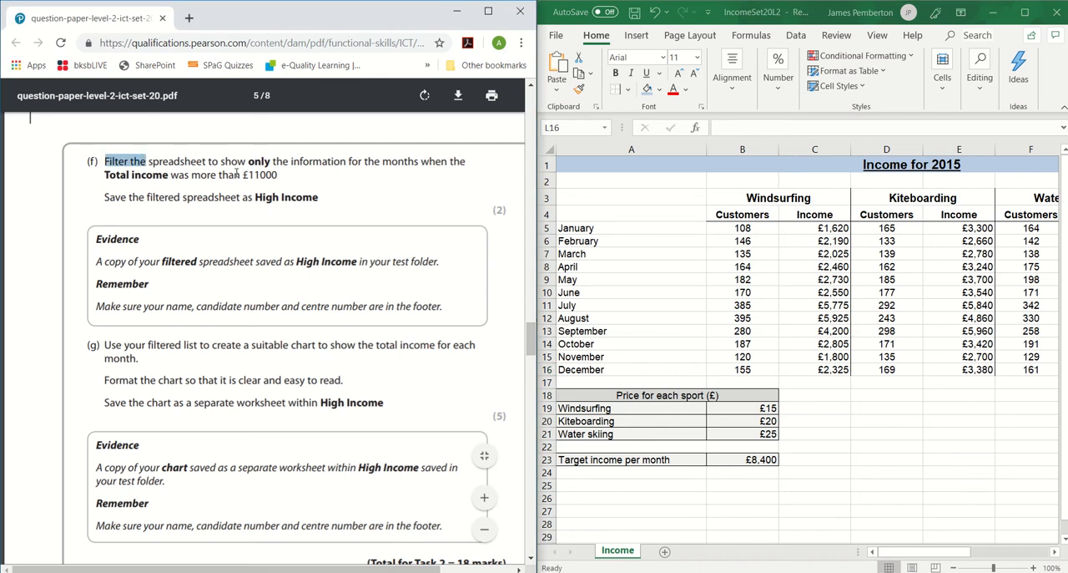
# Maximise the workbook window and turn on filtering for the column headings in row 4.
pyautogui.click(1019, 12)
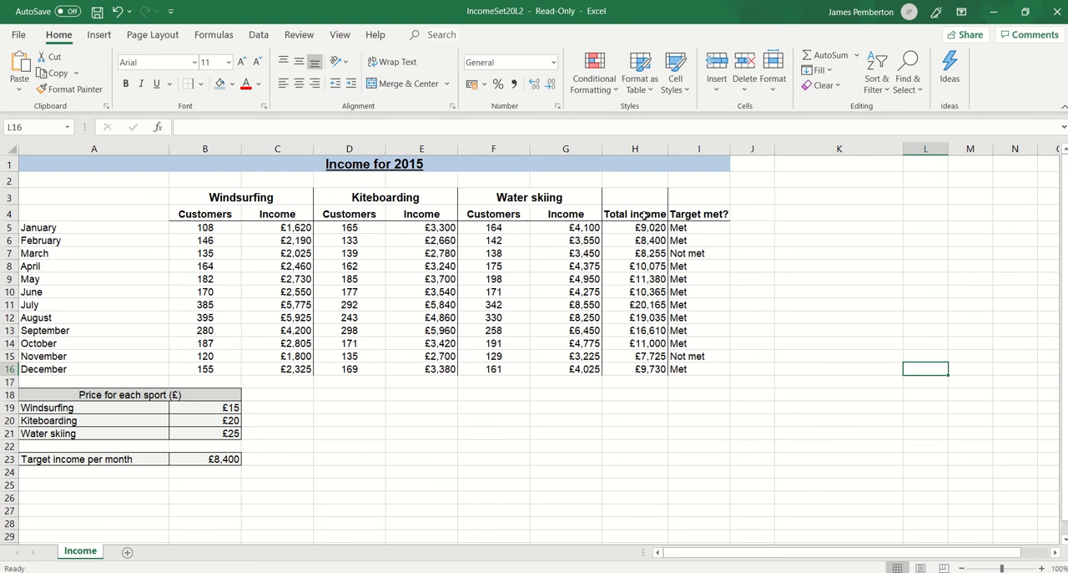
pyautogui.click(644, 216)
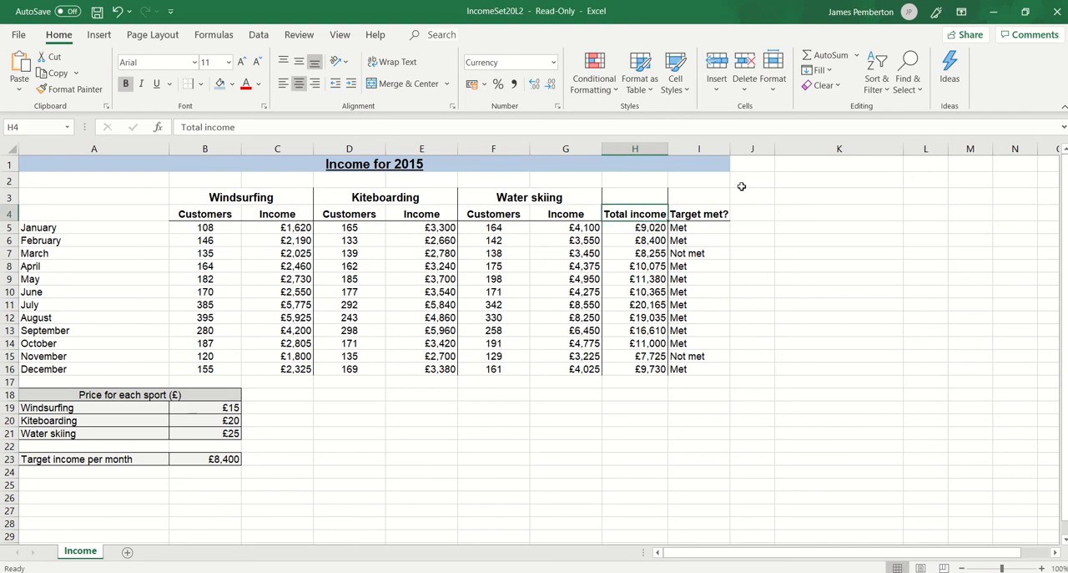
pyautogui.click(876, 84)
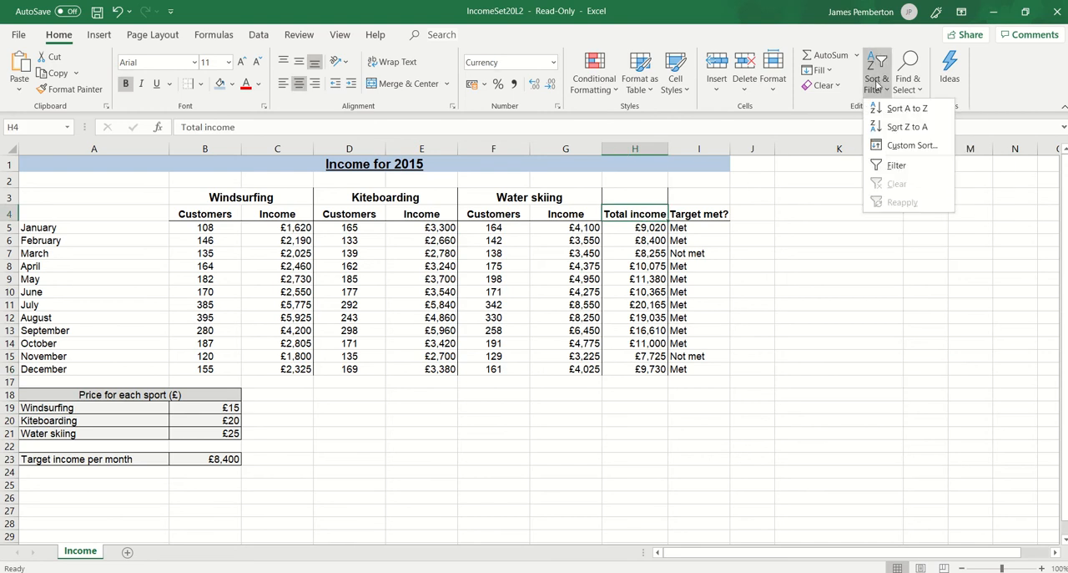
pyautogui.click(885, 168)
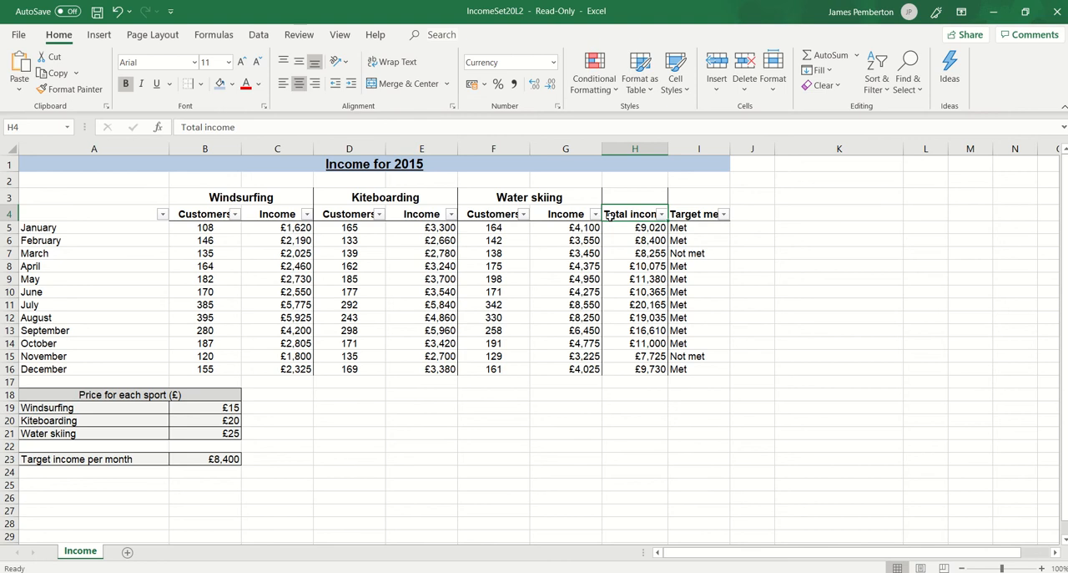
# Filter the Total income column to show only rows greater than 11000.
pyautogui.click(662, 215)
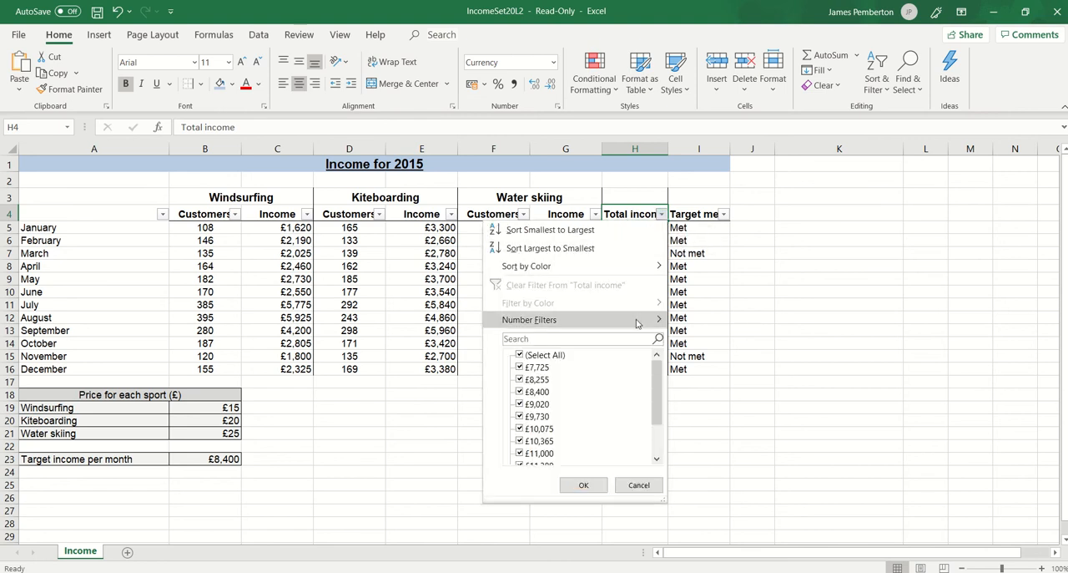
pyautogui.moveTo(637, 323)
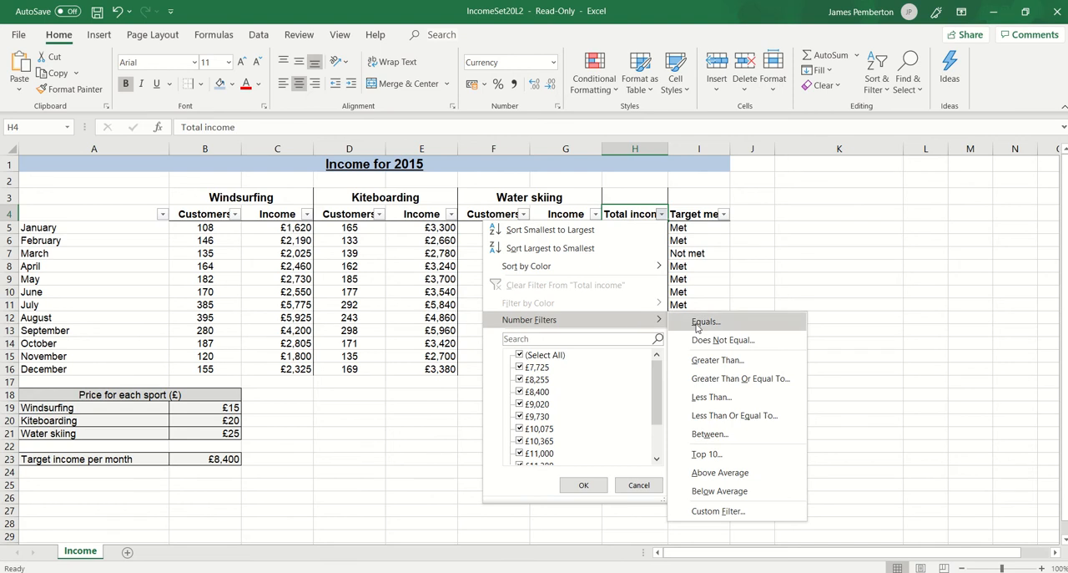
pyautogui.click(718, 360)
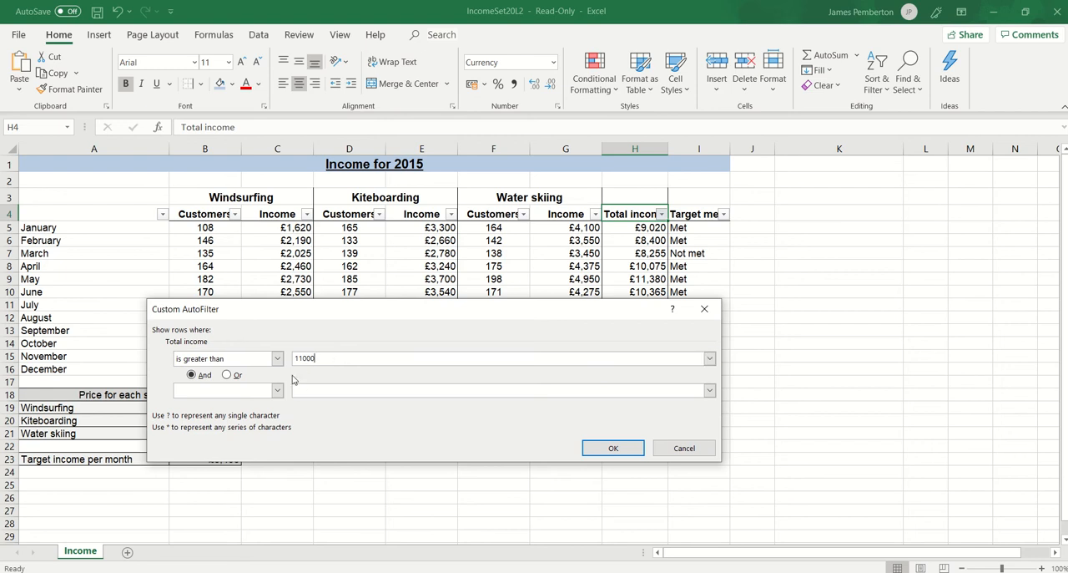
pyautogui.click(618, 452)
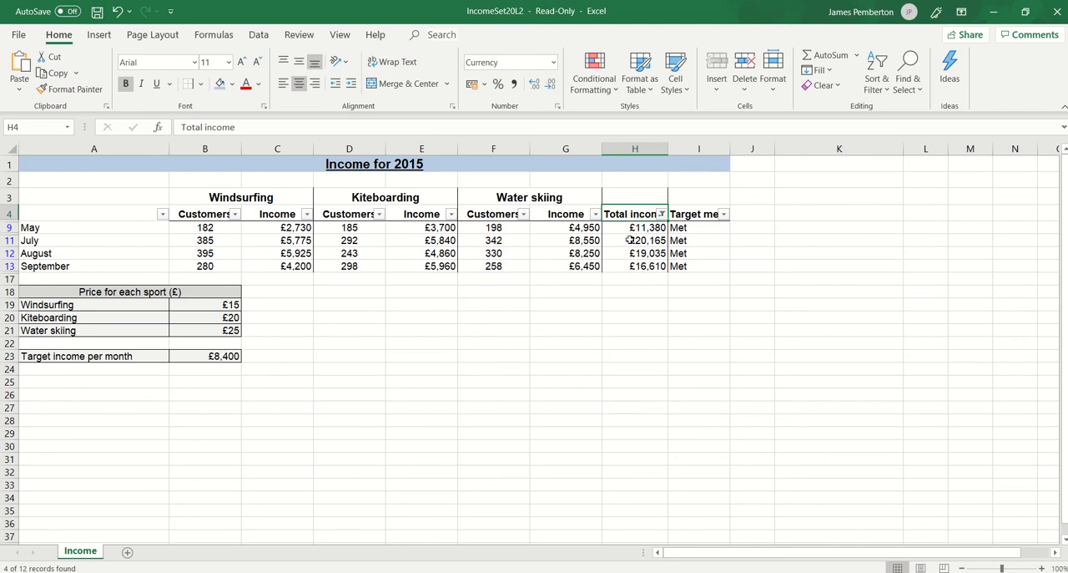
# Check the filtered Total income values and view the filter options for that column without changing them.
pyautogui.moveTo(649, 226); pyautogui.dragTo(643, 266)
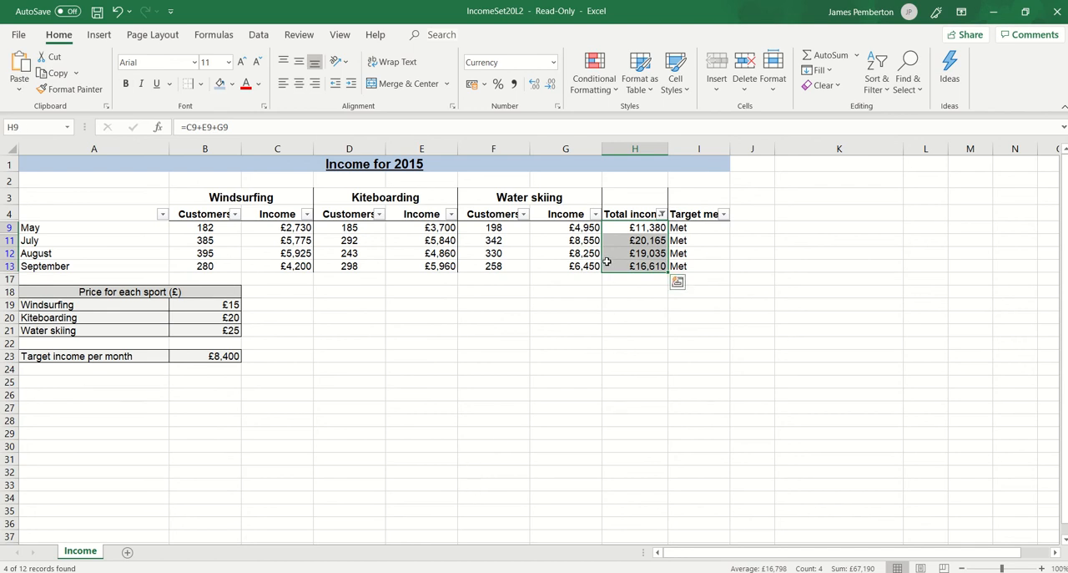
pyautogui.click(662, 214)
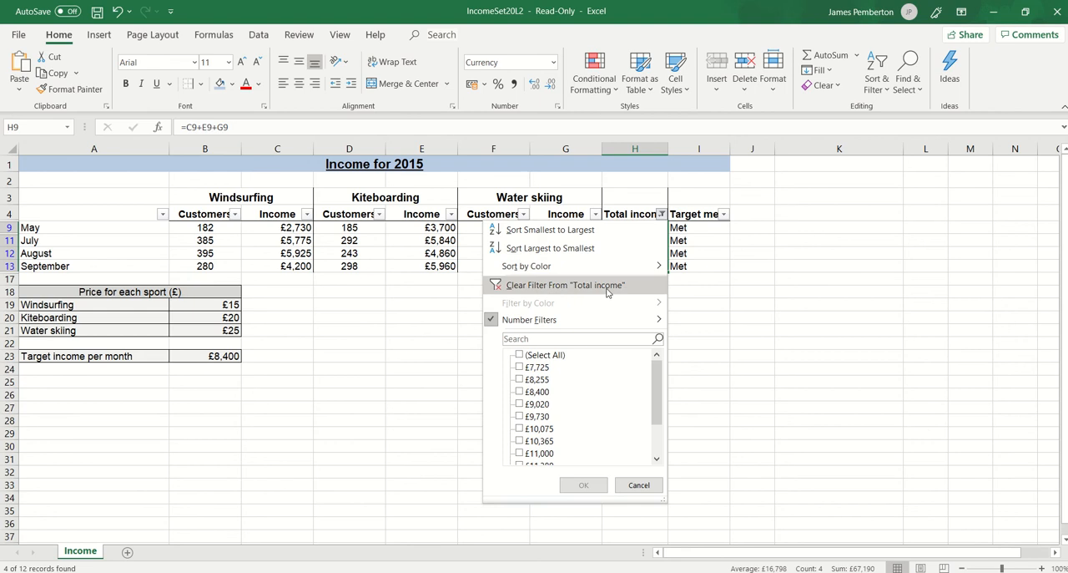
pyautogui.click(398, 391)
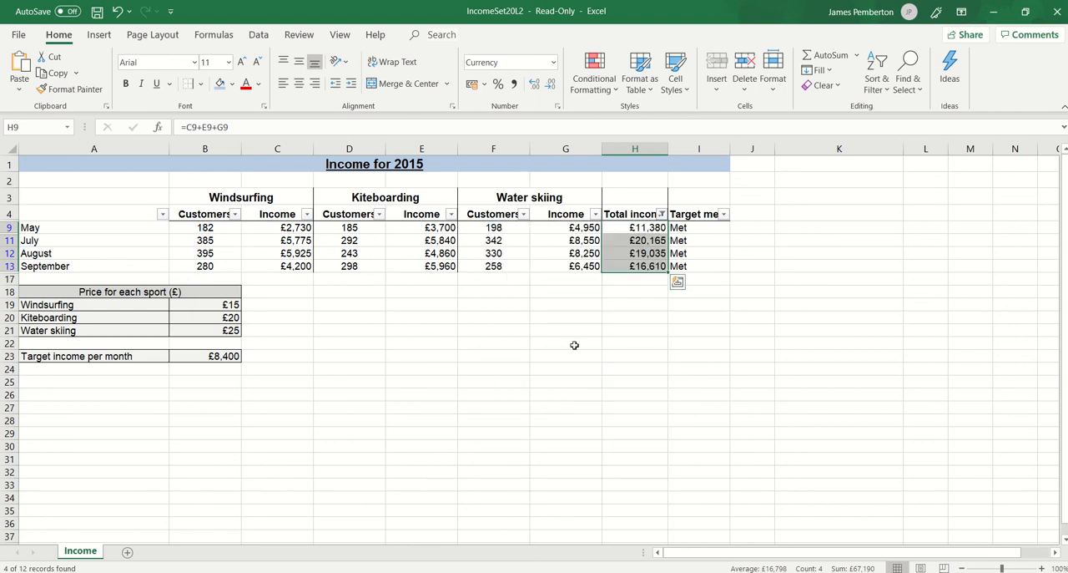
# Restore the workbook window beside the question paper and read the saving and chart requirements in tasks (f) and (g).
pyautogui.moveTo(691, 10); pyautogui.dragTo(1067, 176)
pyautogui.scroll(-2, 324, 334)
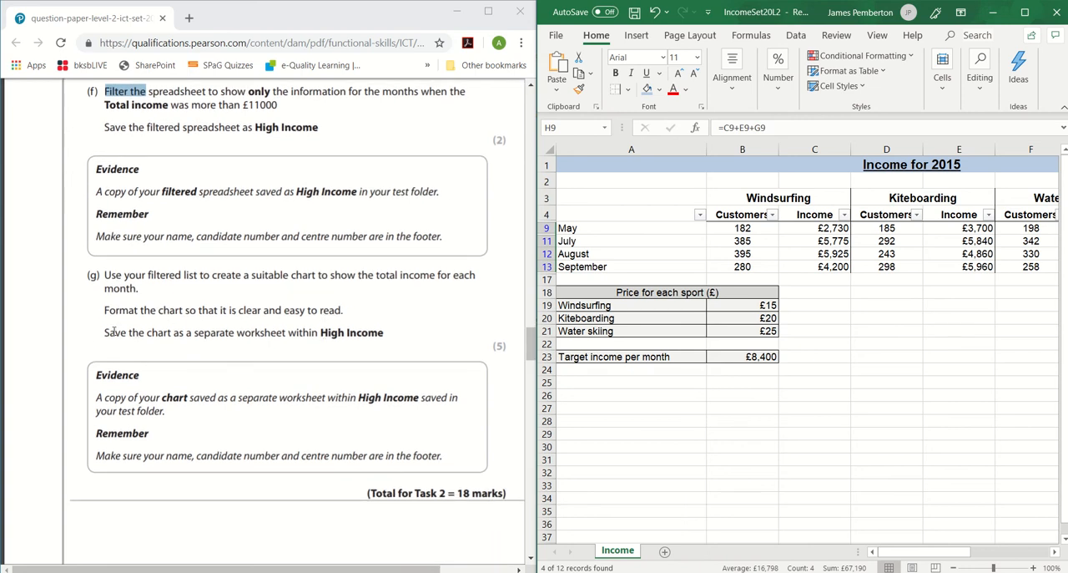
pyautogui.moveTo(102, 333); pyautogui.dragTo(396, 338)
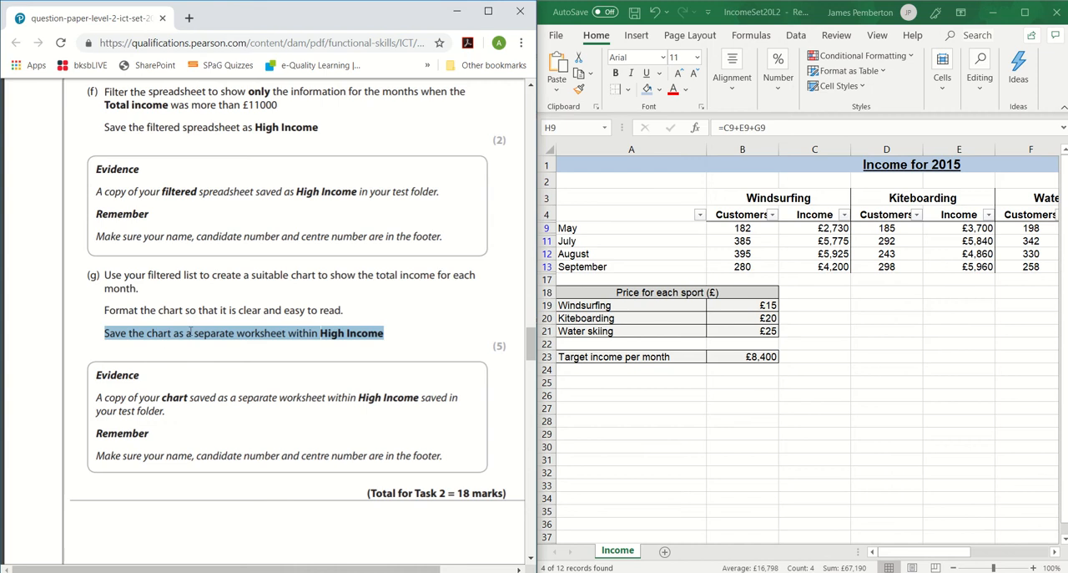
pyautogui.scroll(4, 239, 304)
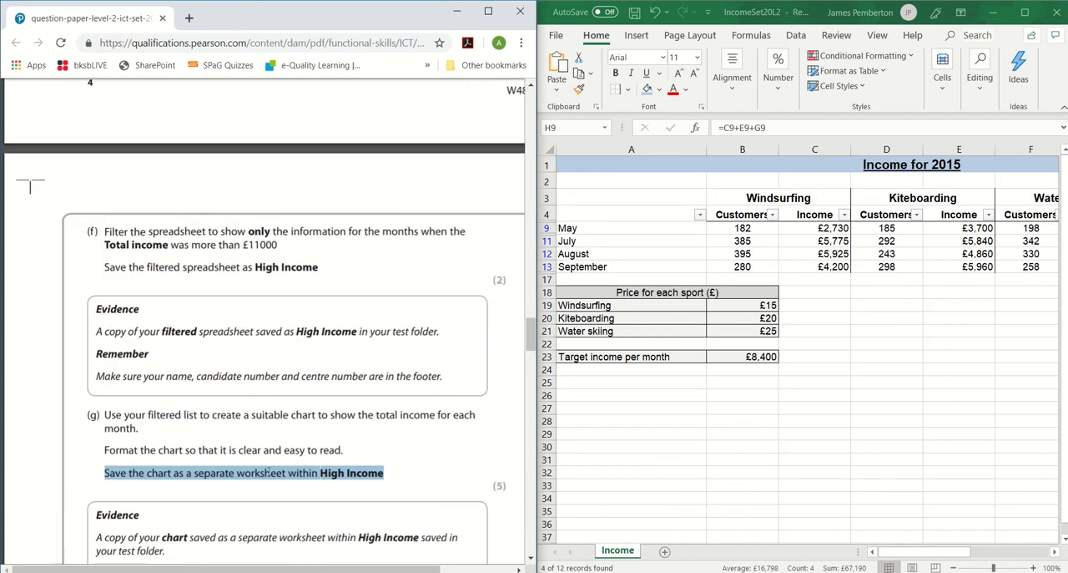
pyautogui.click(283, 478)
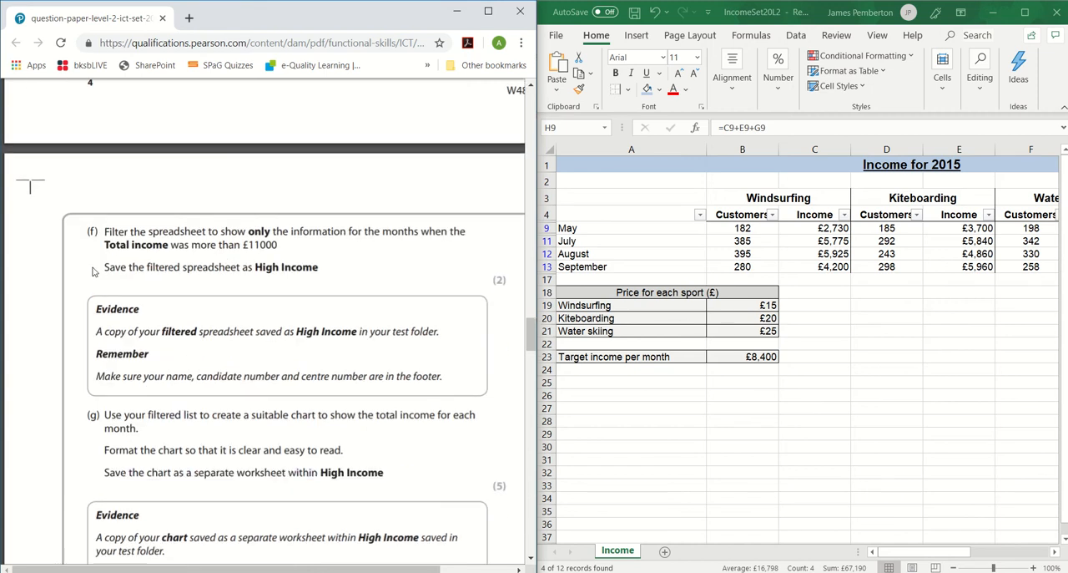
pyautogui.moveTo(319, 266); pyautogui.dragTo(94, 269)
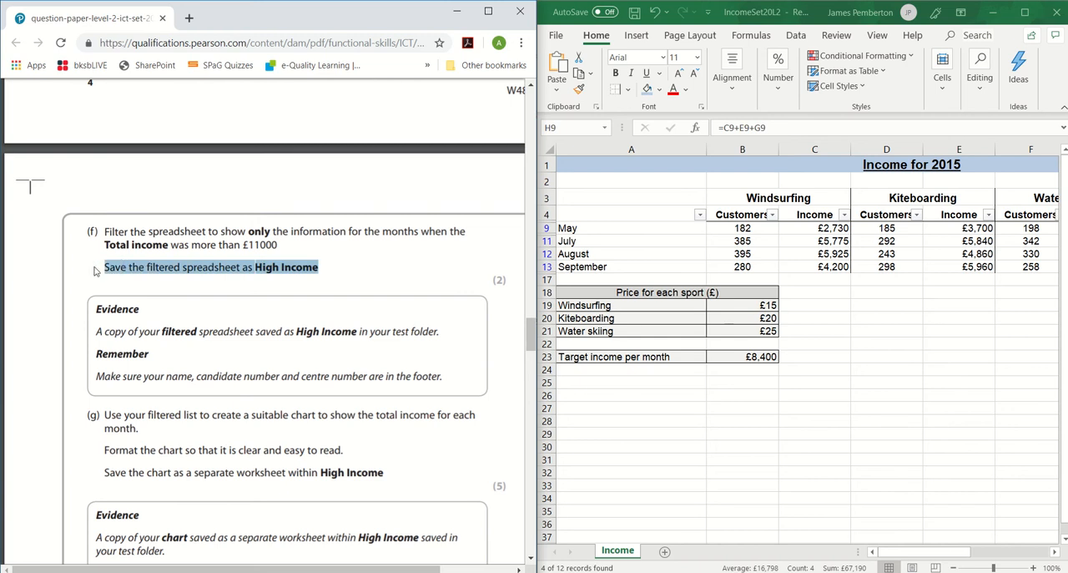
pyautogui.click(320, 261)
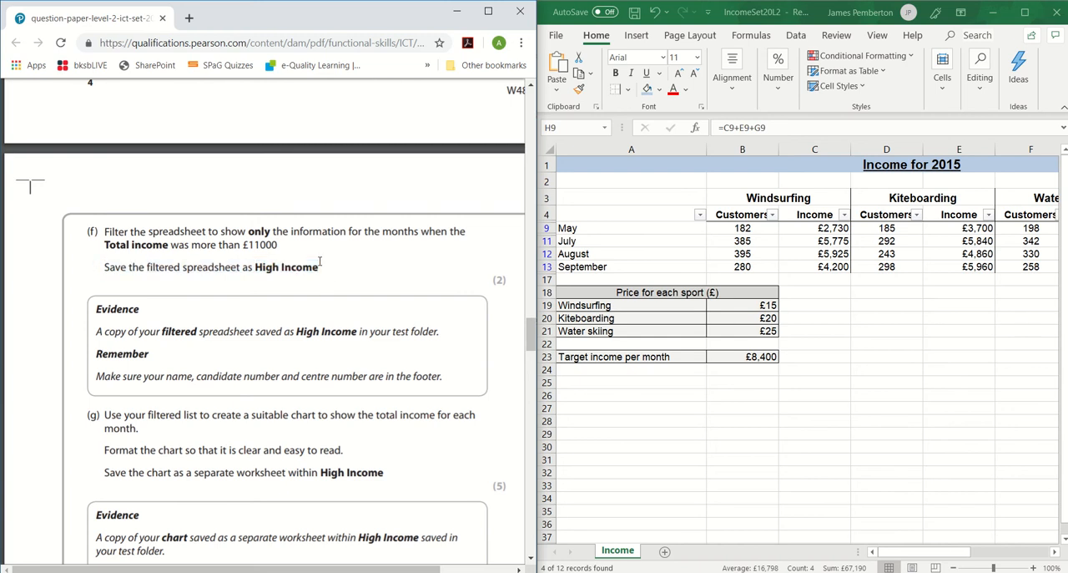
pyautogui.scroll(-1, 320, 261)
pyautogui.scroll(-1, 307, 251)
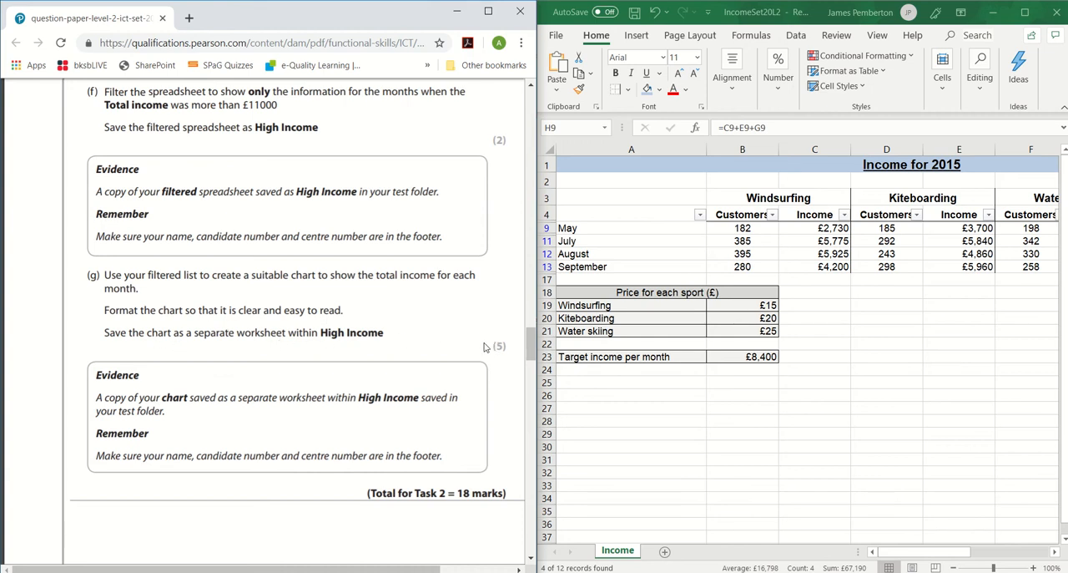
pyautogui.moveTo(494, 351); pyautogui.dragTo(505, 349)
# Maximise the workbook and insert a 2-D clustered column chart from the filtered month names and their Total income values.
pyautogui.click(891, 553)
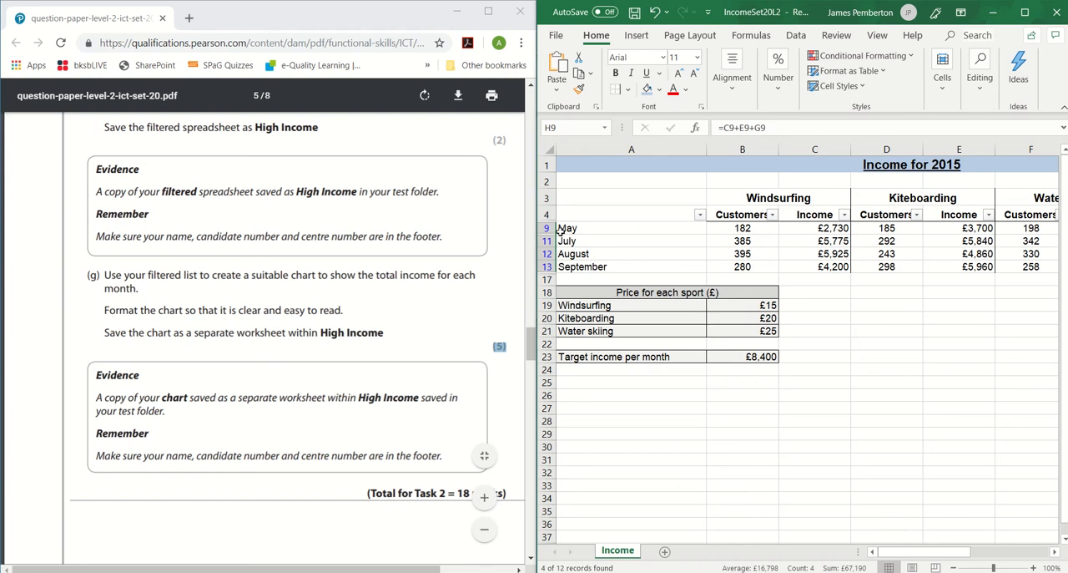
pyautogui.moveTo(574, 228); pyautogui.dragTo(590, 267)
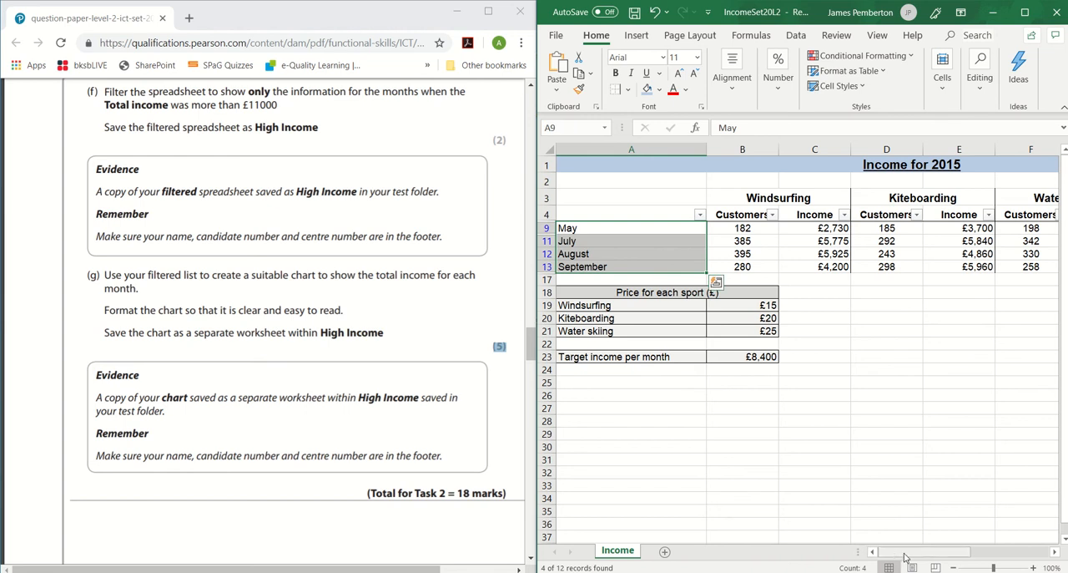
pyautogui.moveTo(908, 557); pyautogui.dragTo(931, 559)
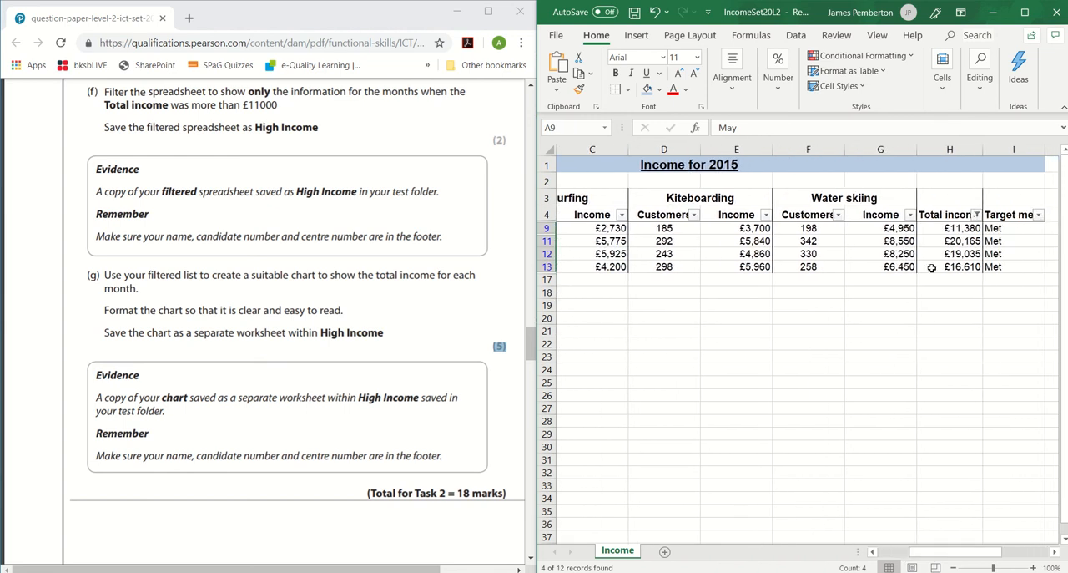
pyautogui.click(1025, 12)
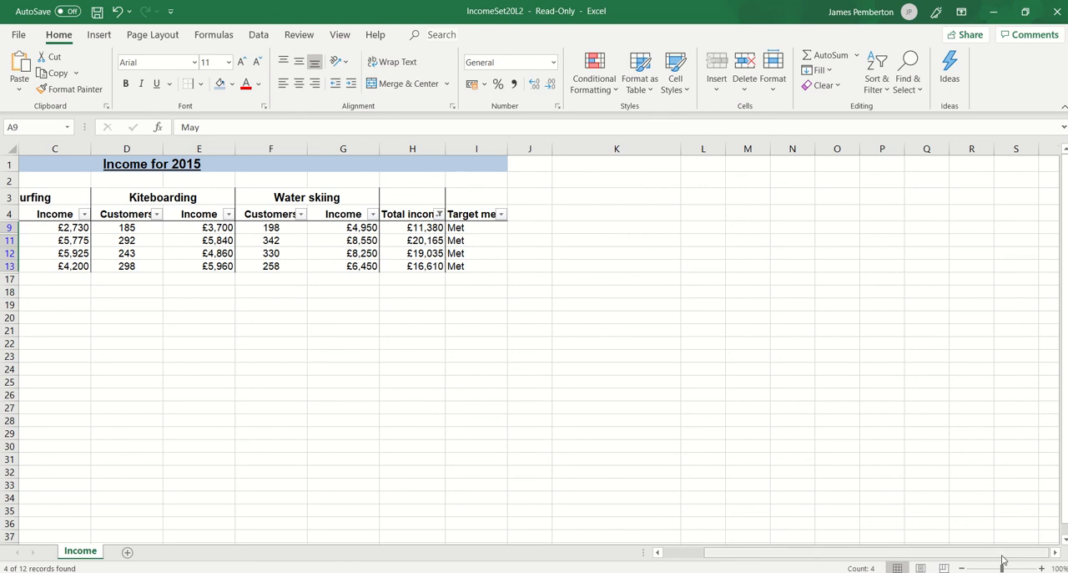
pyautogui.moveTo(1003, 558); pyautogui.dragTo(951, 557)
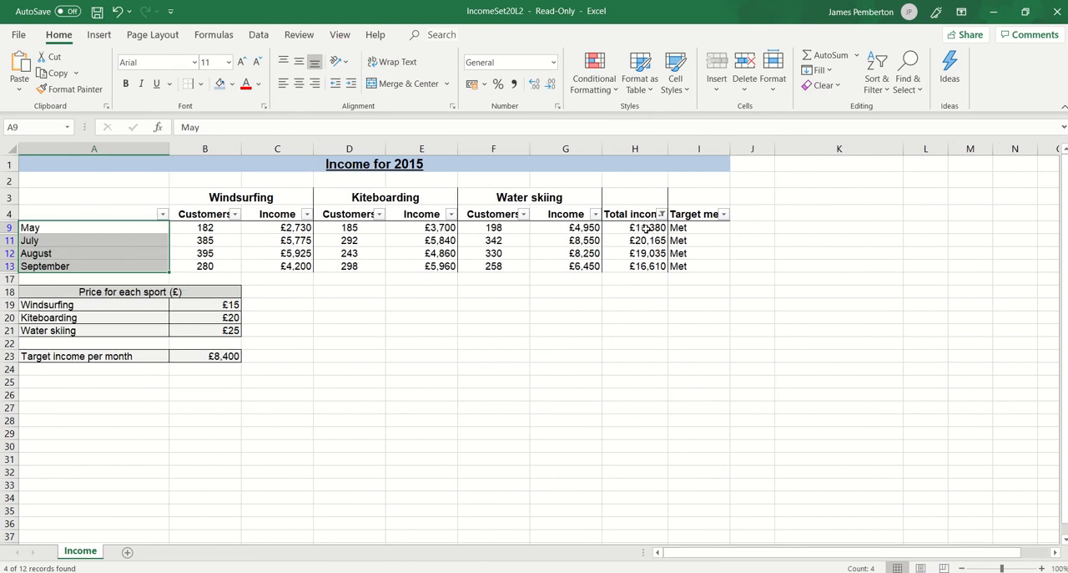
pyautogui.moveTo(645, 227); pyautogui.dragTo(640, 268)
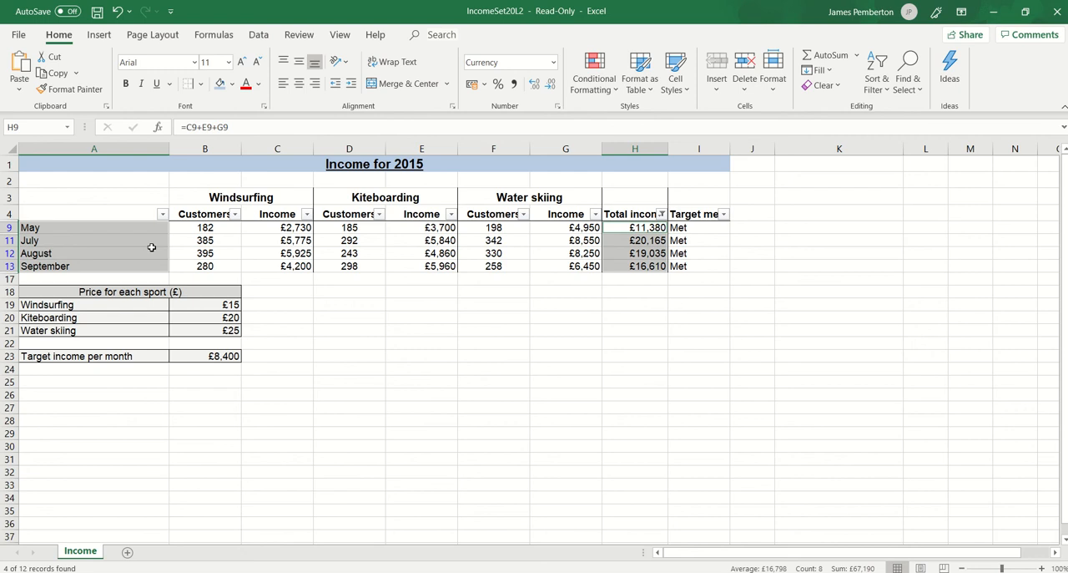
pyautogui.click(99, 36)
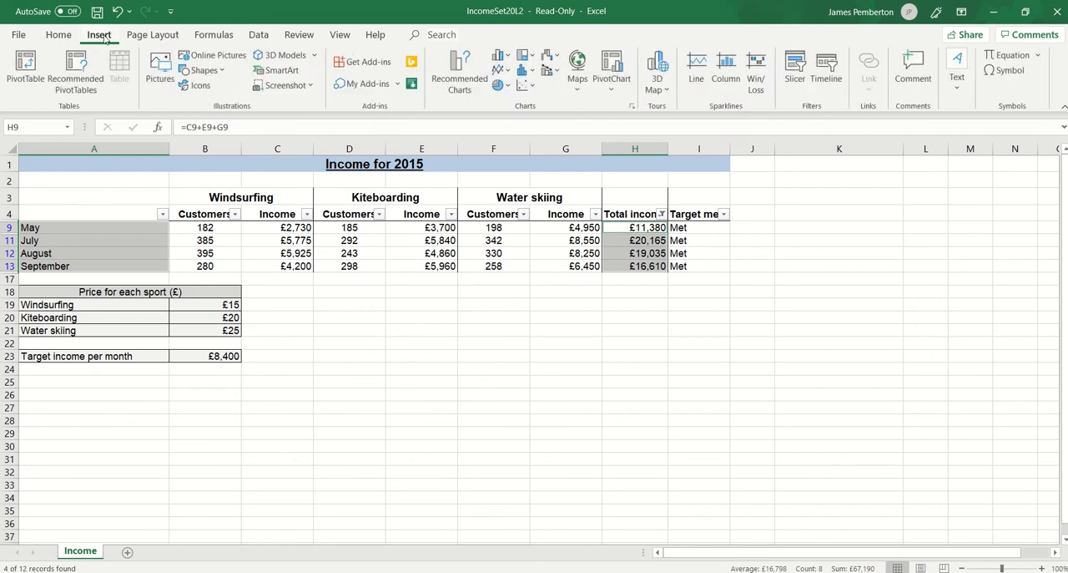
pyautogui.click(508, 57)
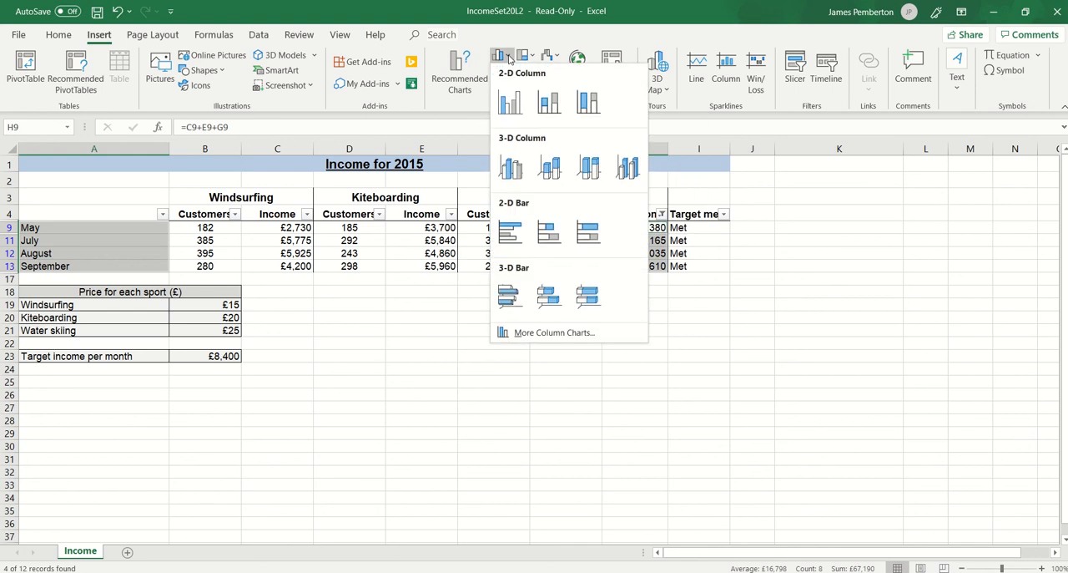
pyautogui.click(505, 104)
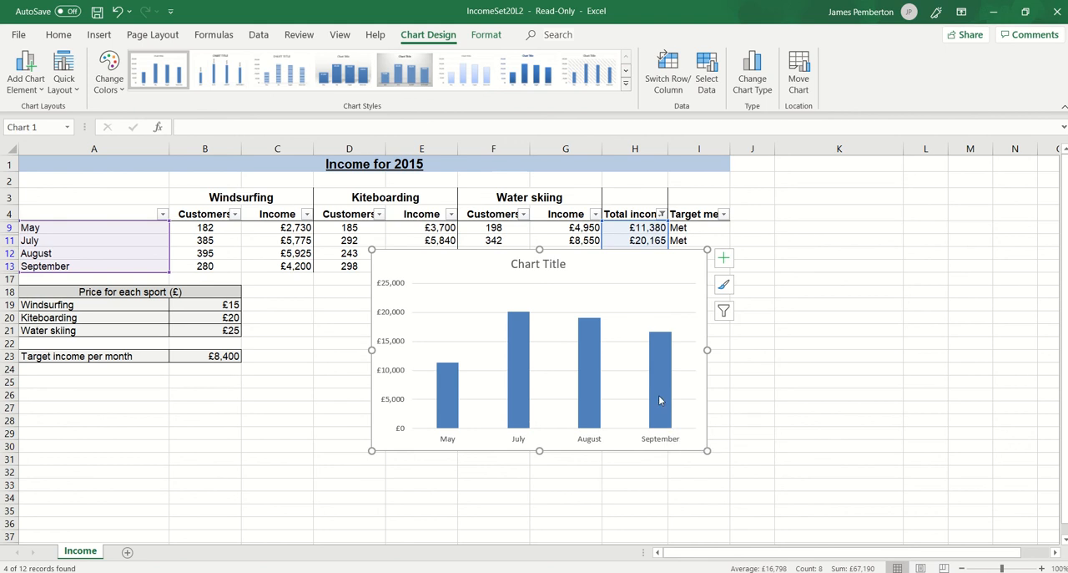
# Replace the chart's title text with "Months with Total Income Greater Than £11000".
pyautogui.click(562, 265)
pyautogui.doubleClick(566, 264)
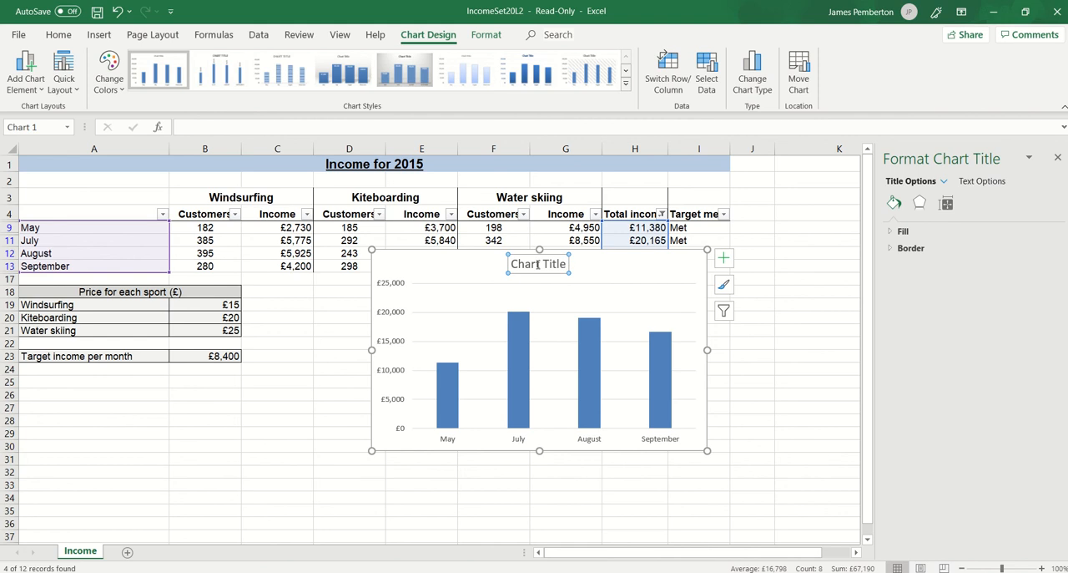
pyautogui.moveTo(512, 264); pyautogui.dragTo(567, 266)
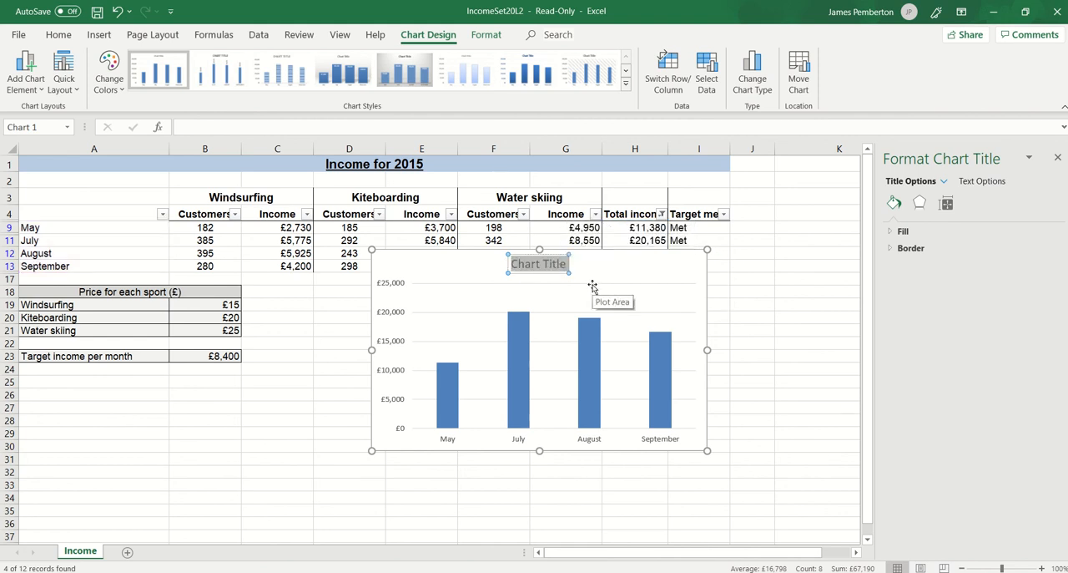
pyautogui.write('Month')
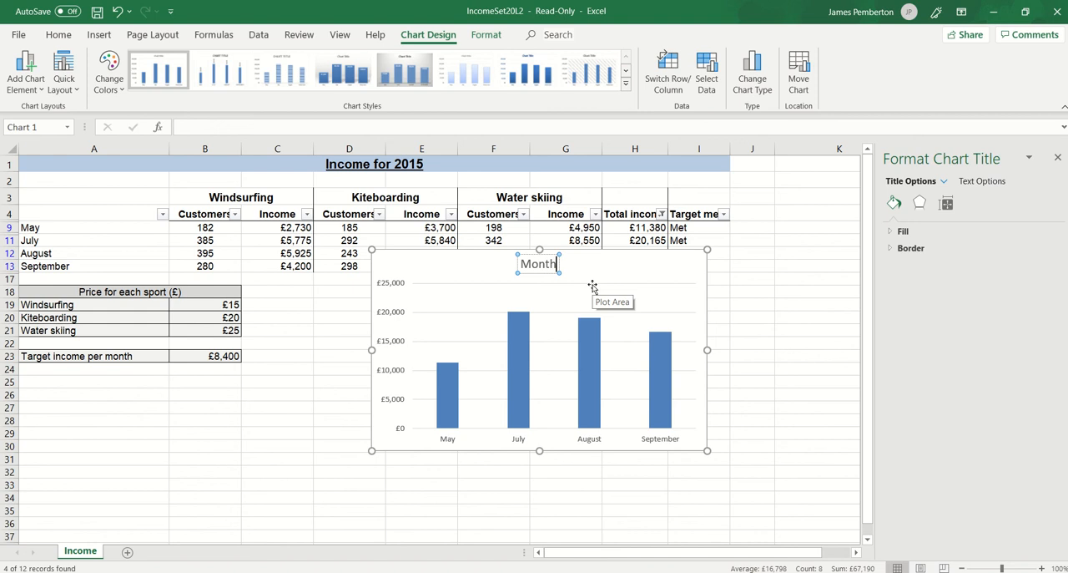
pyautogui.write('s')
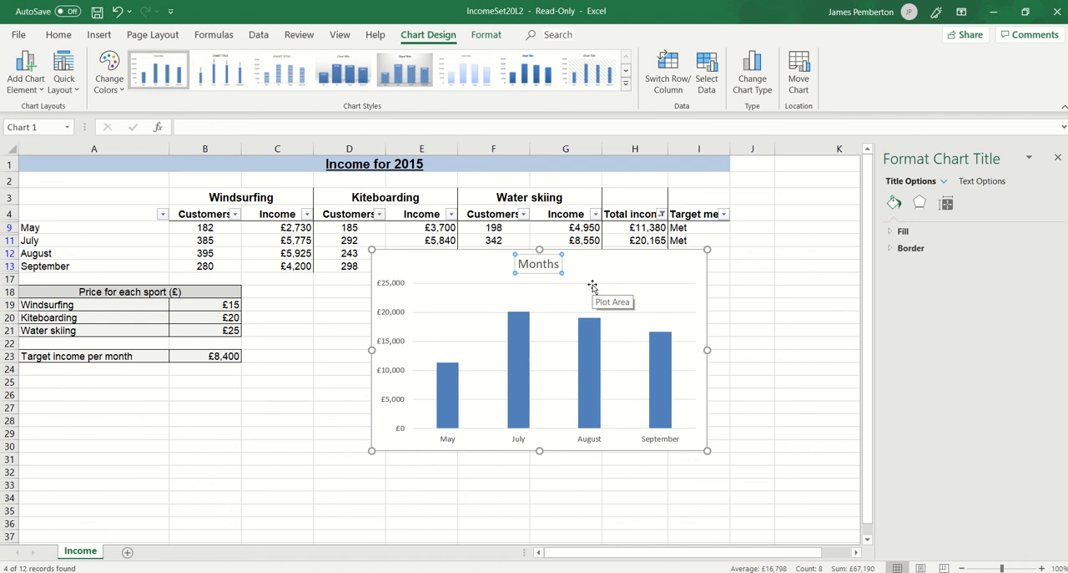
pyautogui.write('with T')
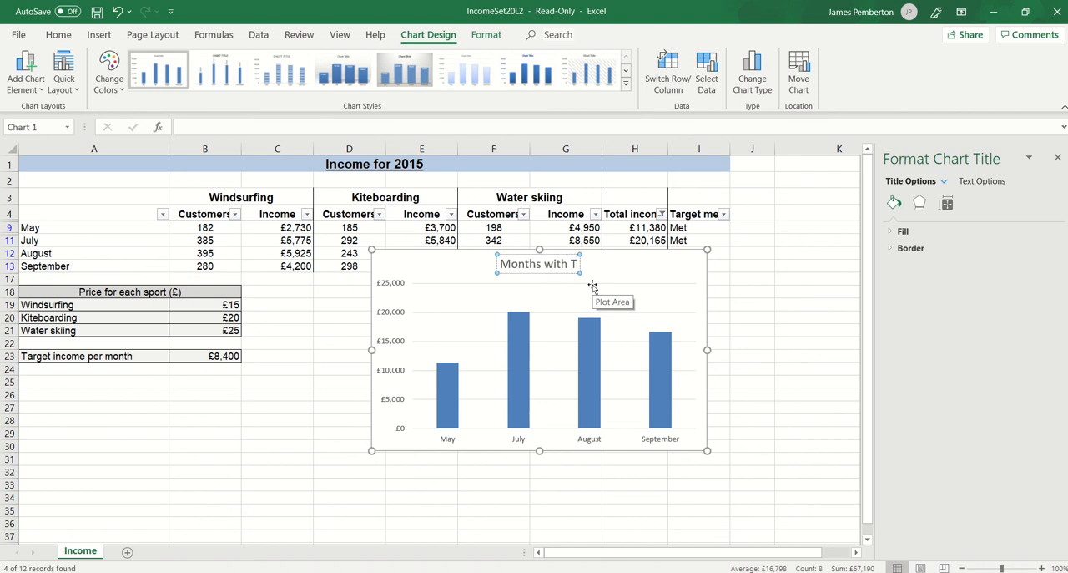
pyautogui.write('otal Incom')
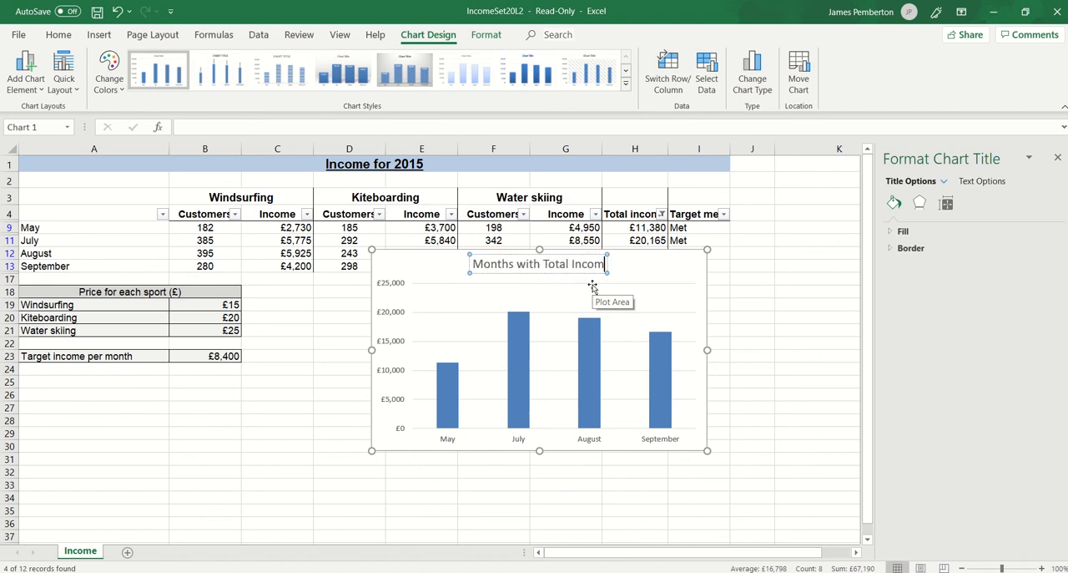
pyautogui.write('e Gret')
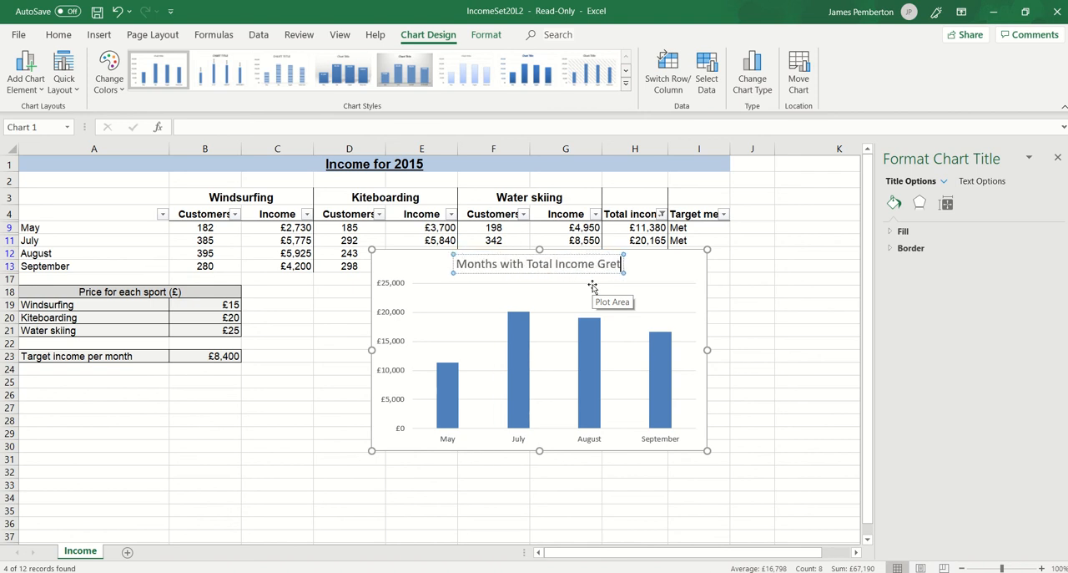
pyautogui.press('BackSpace')
pyautogui.write('ater')
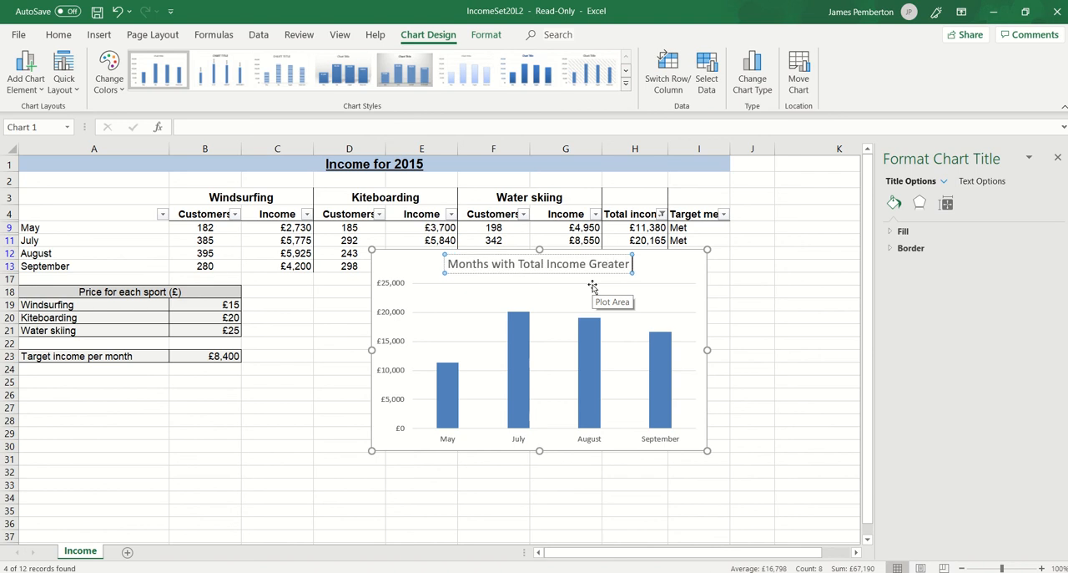
pyautogui.write(' Th')
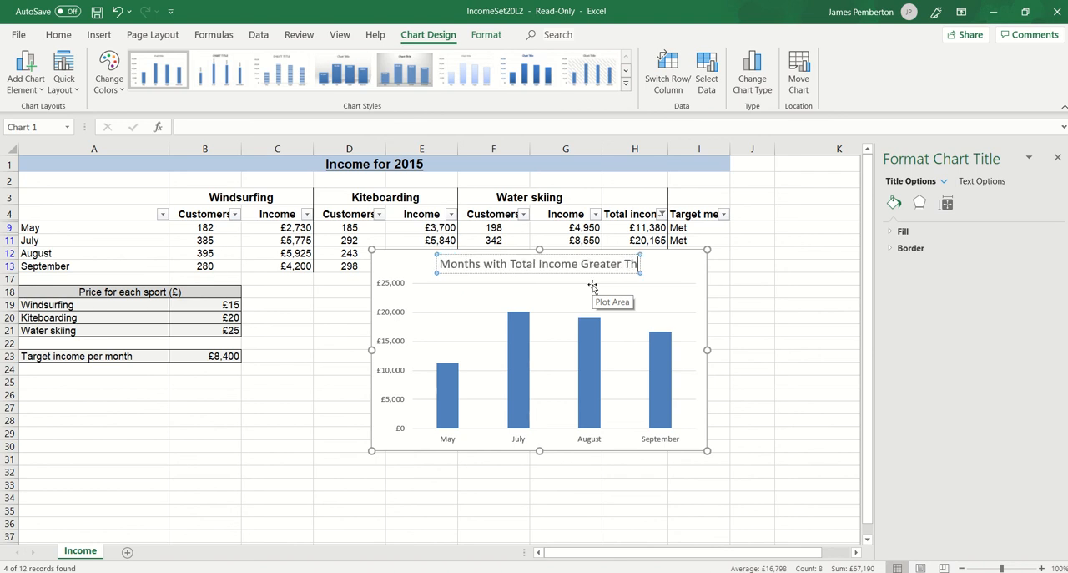
pyautogui.write('an')
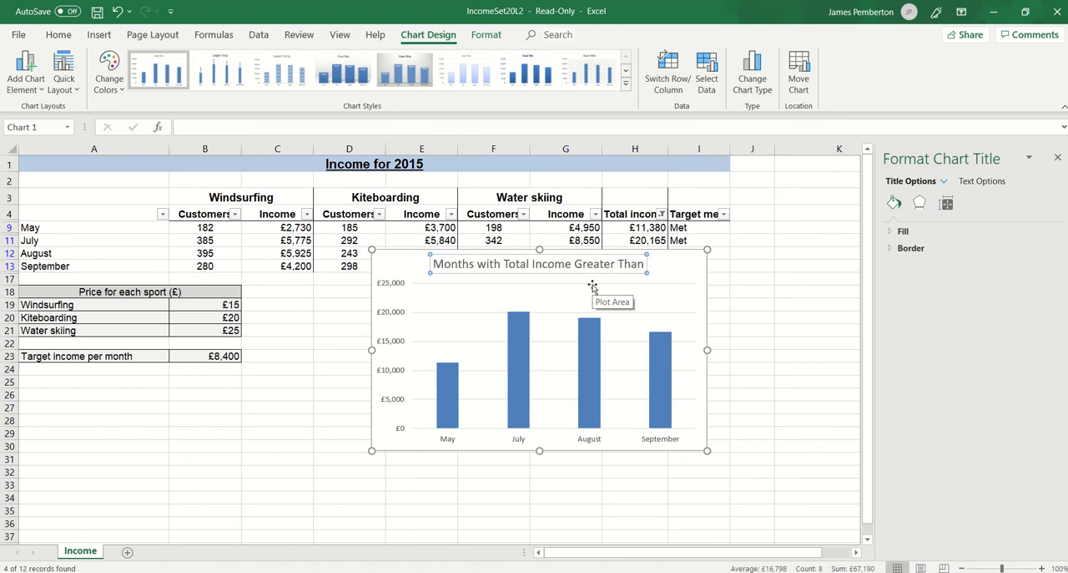
pyautogui.write(' £')
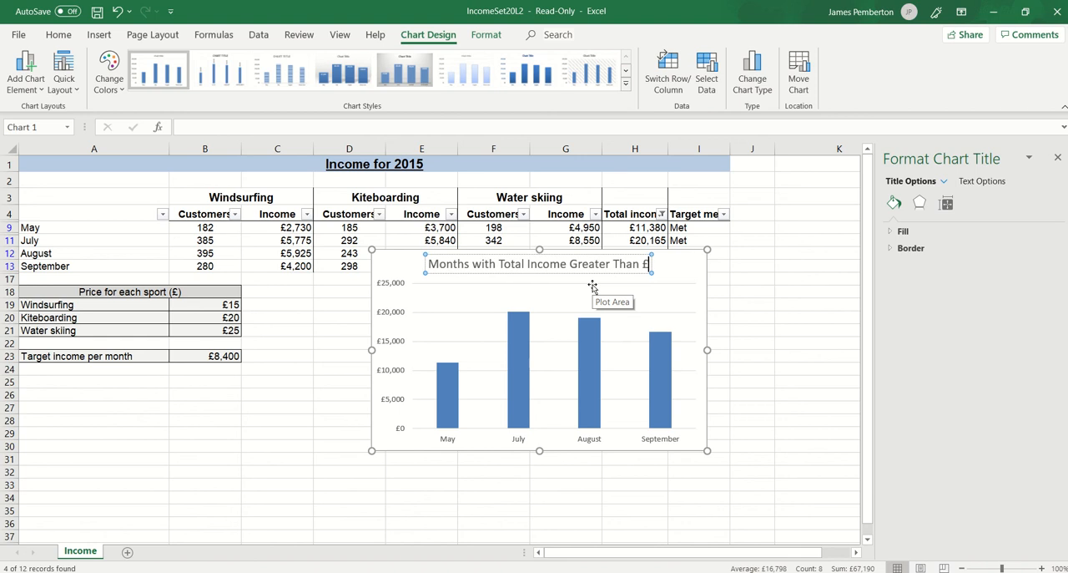
pyautogui.write('11000')
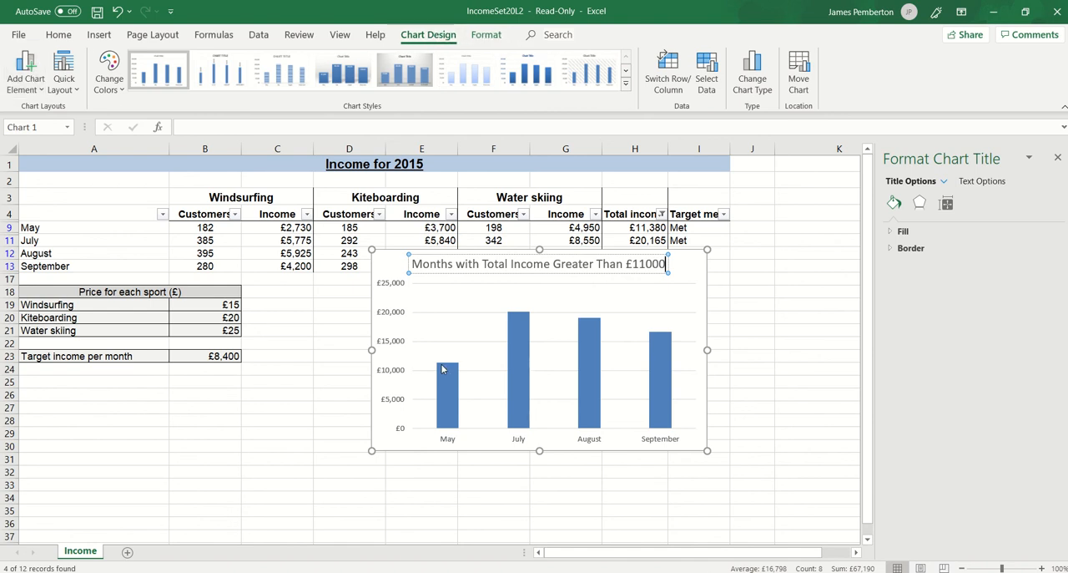
pyautogui.click(454, 522)
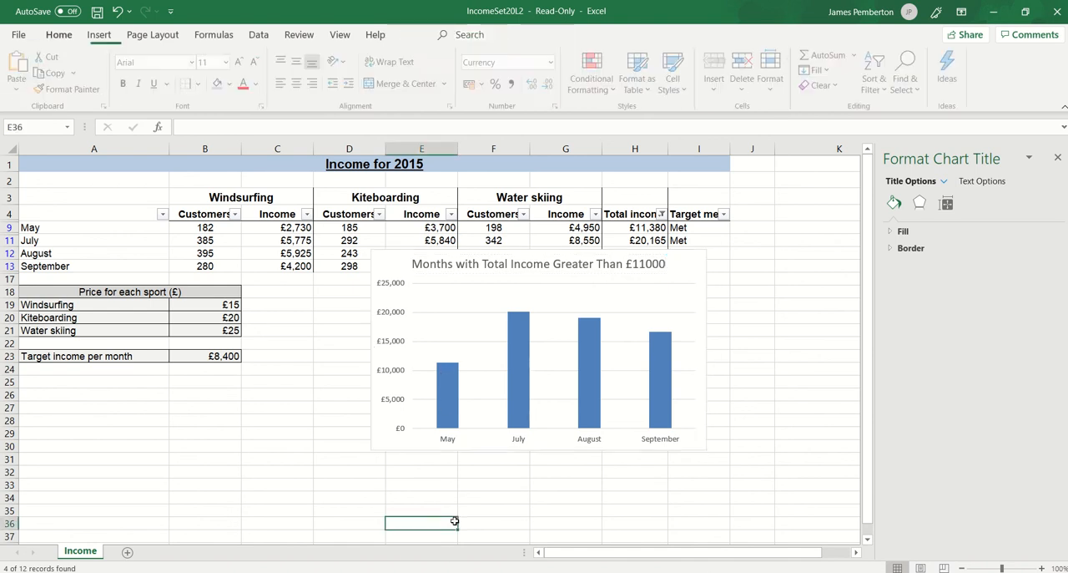
# Add primary horizontal and primary vertical axis titles to the column chart.
pyautogui.click(462, 336)
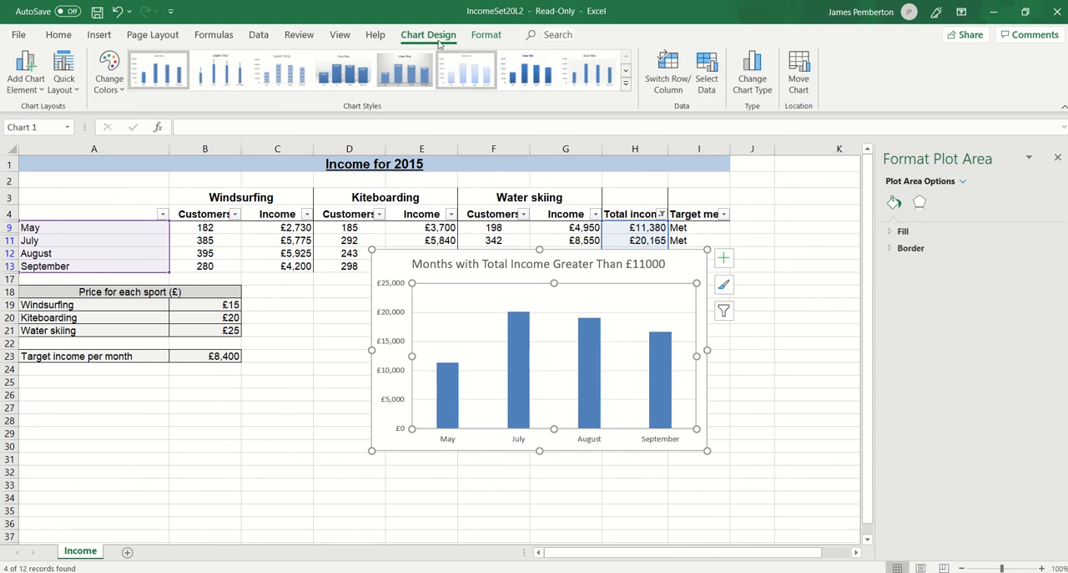
pyautogui.click(17, 82)
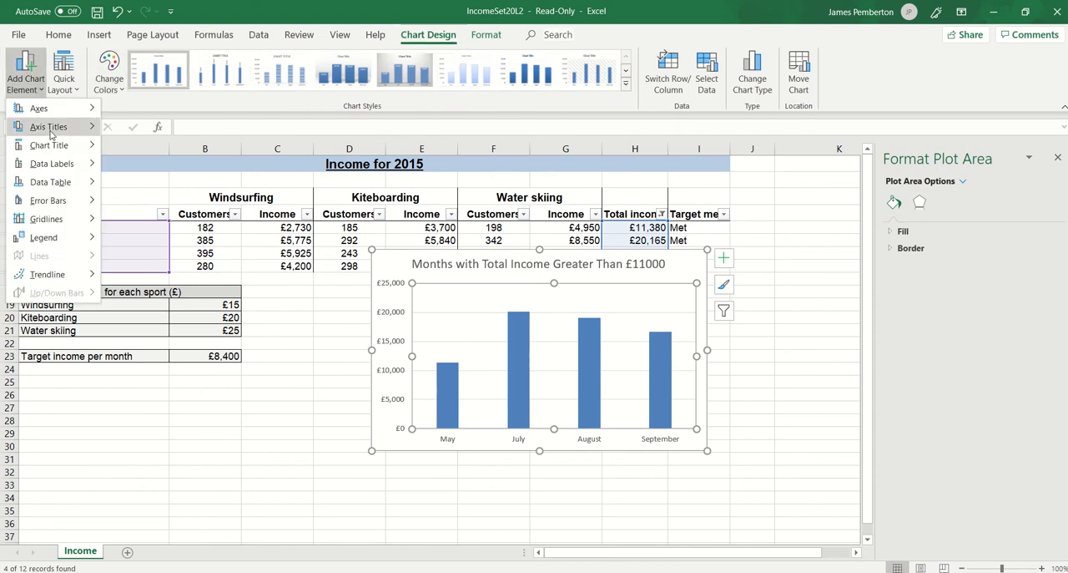
pyautogui.moveTo(51, 132)
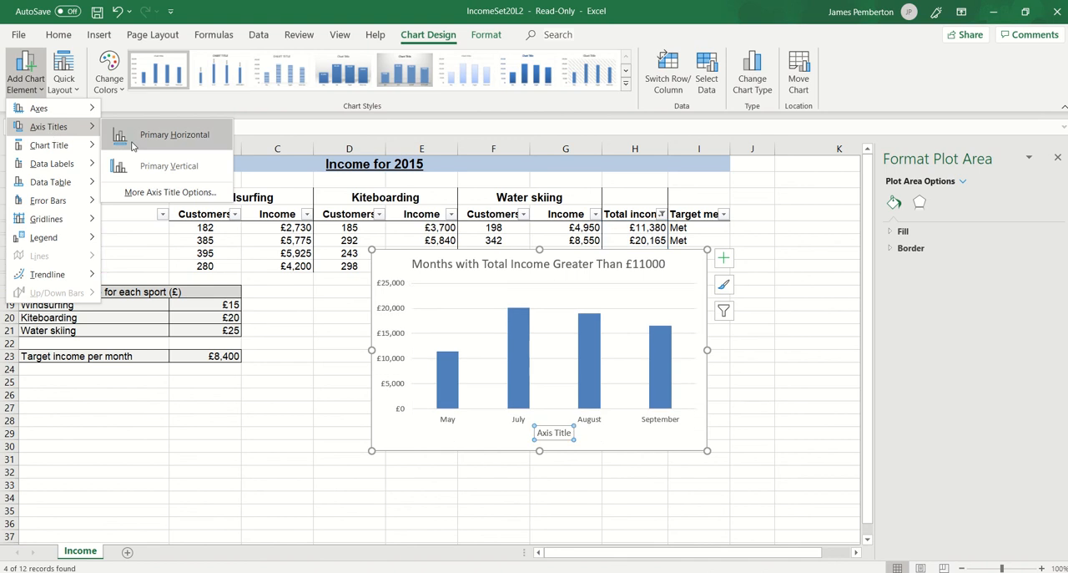
pyautogui.click(158, 134)
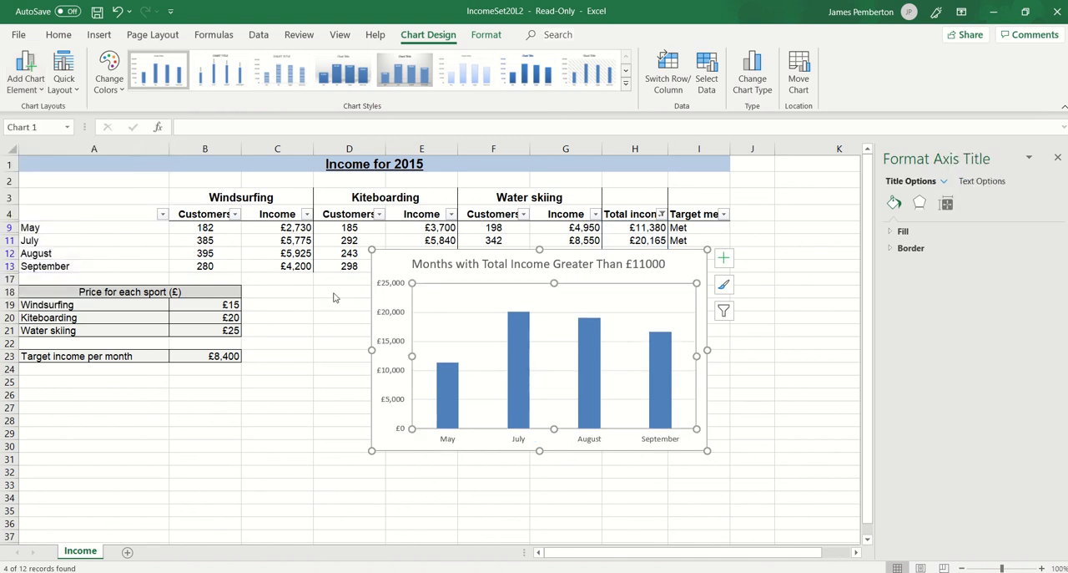
pyautogui.click(25, 79)
pyautogui.moveTo(50, 125)
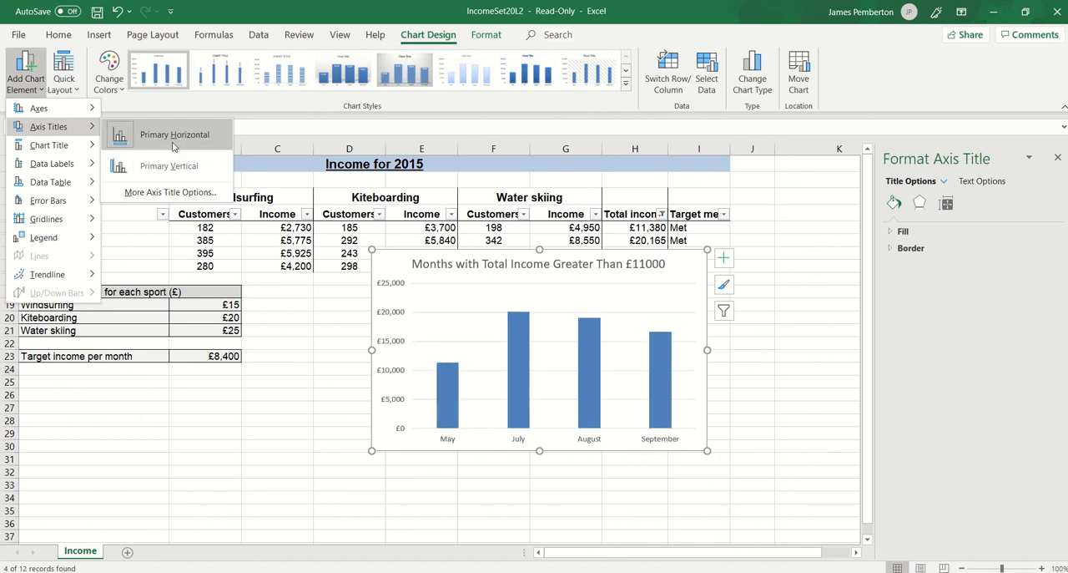
pyautogui.click(172, 166)
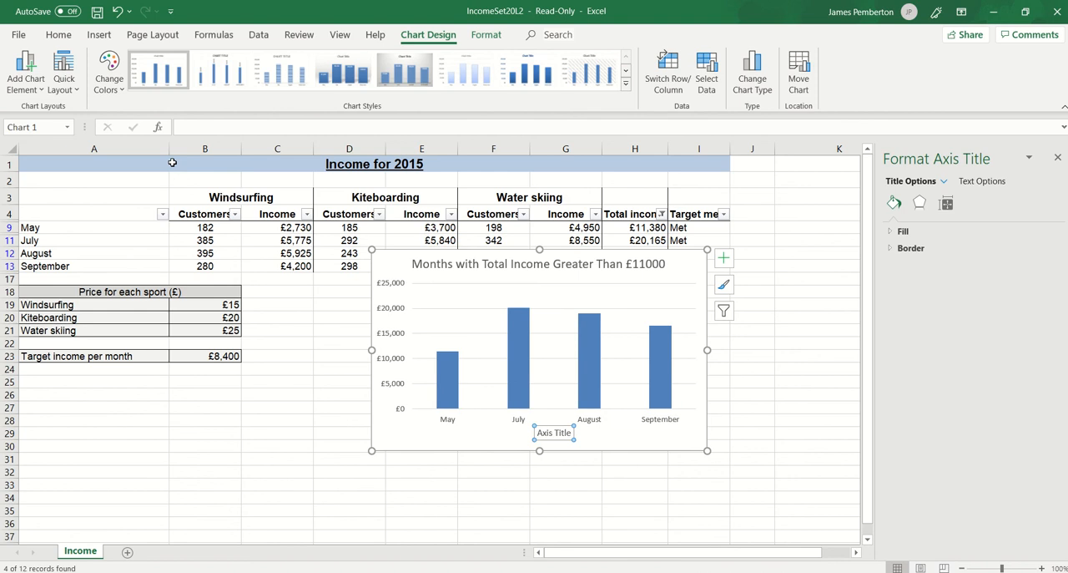
# Change the chart's horizontal axis title text to "Months".
pyautogui.click(567, 433)
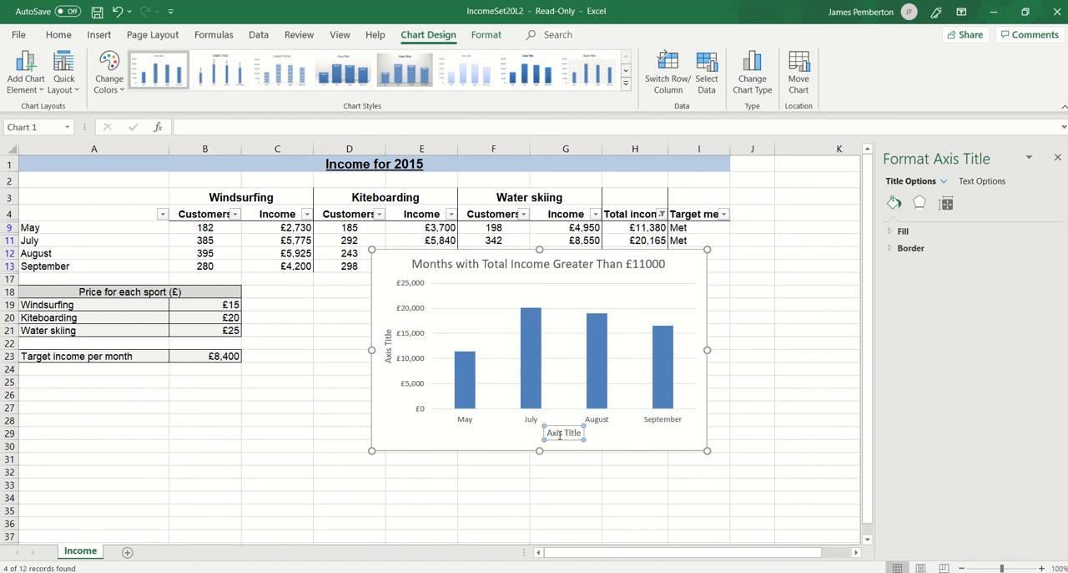
pyautogui.moveTo(548, 435); pyautogui.dragTo(584, 434)
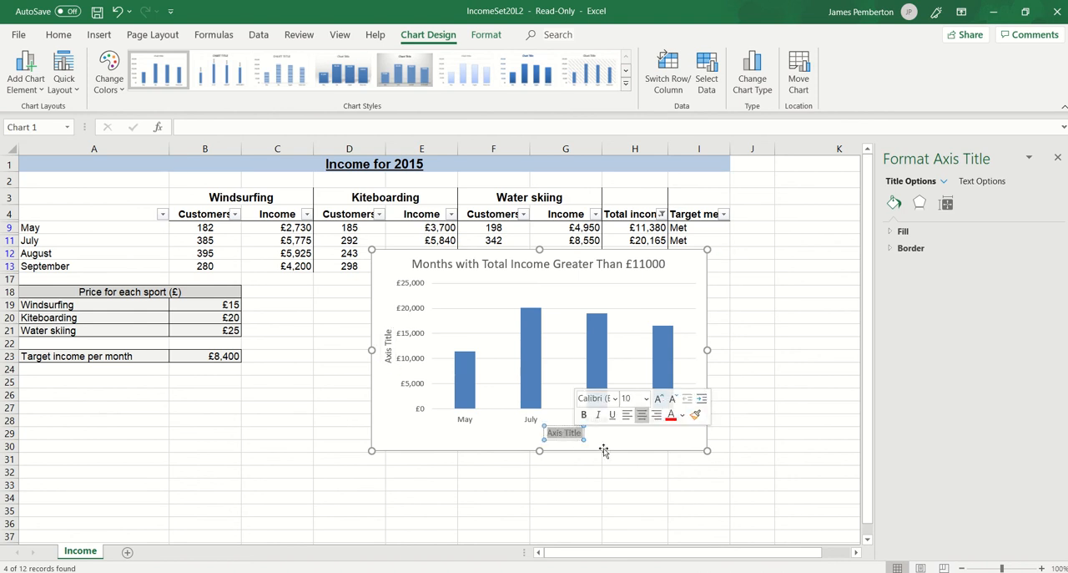
pyautogui.write('Month')
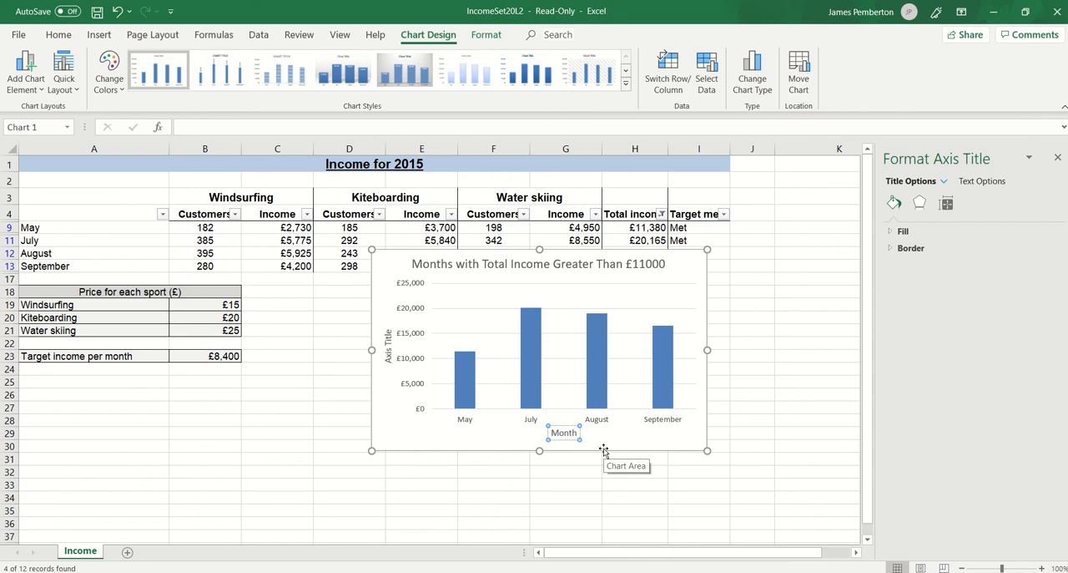
pyautogui.write('s')
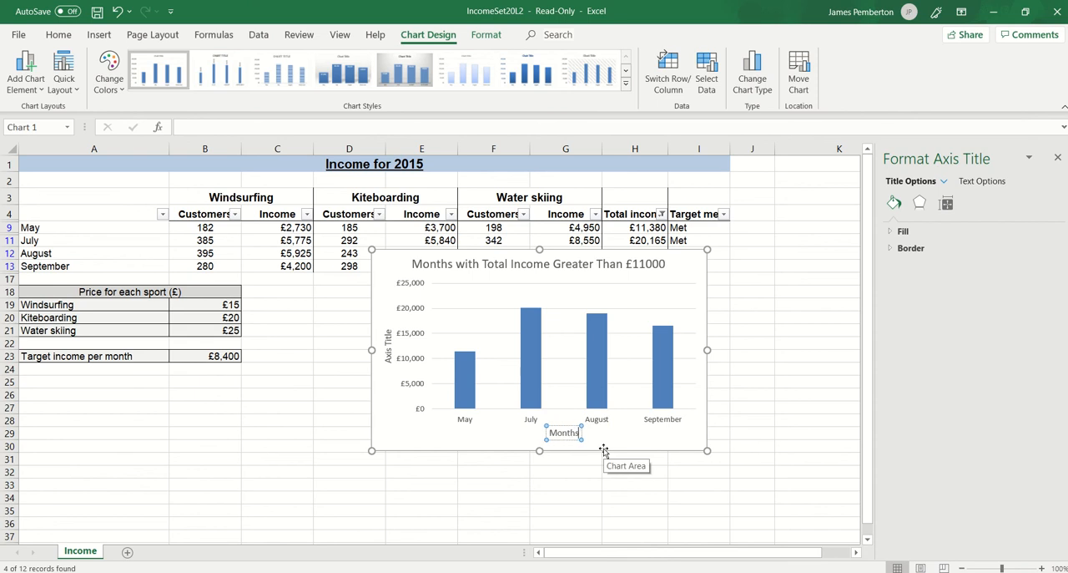
# Replace the chart's vertical axis title text with "Total Income".
pyautogui.click(389, 350)
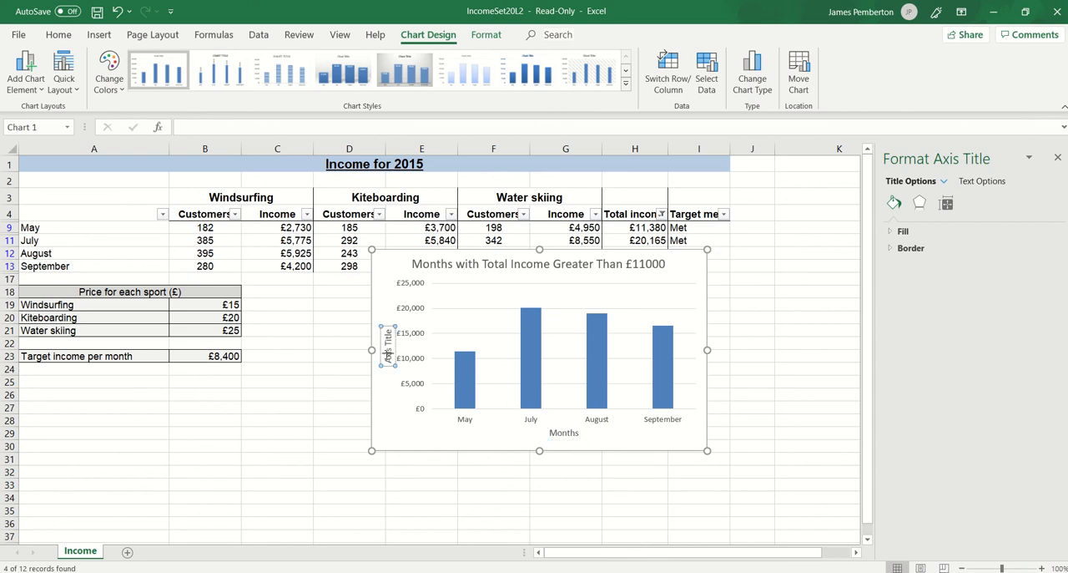
pyautogui.doubleClick(388, 354)
pyautogui.press('BackSpace')
pyautogui.press('Delete')
pyautogui.press('Delete')
pyautogui.press('Delete')
pyautogui.press('Delete')
pyautogui.press('Delete')
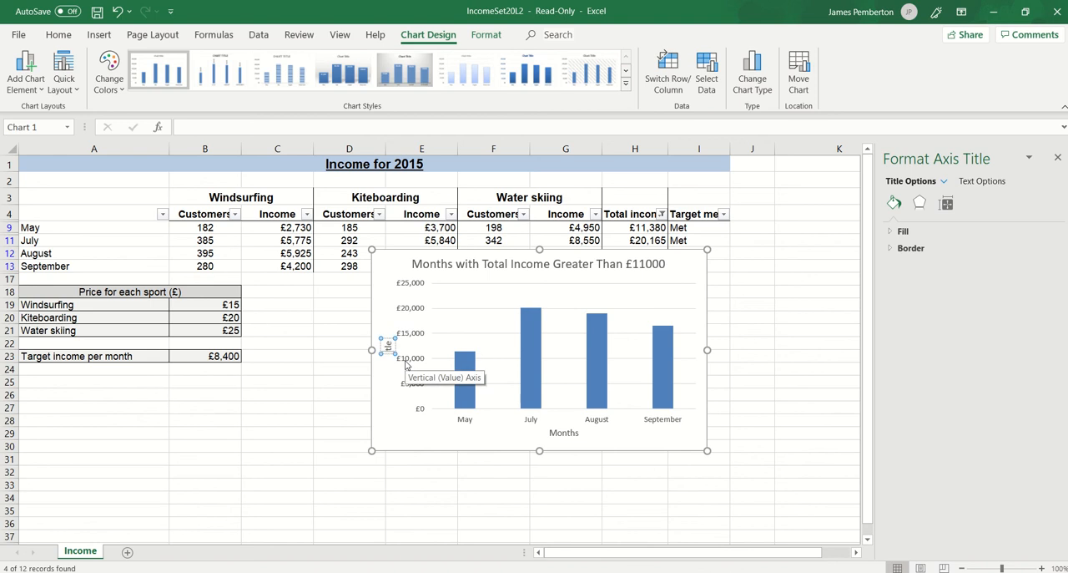
pyautogui.write('Total Income')
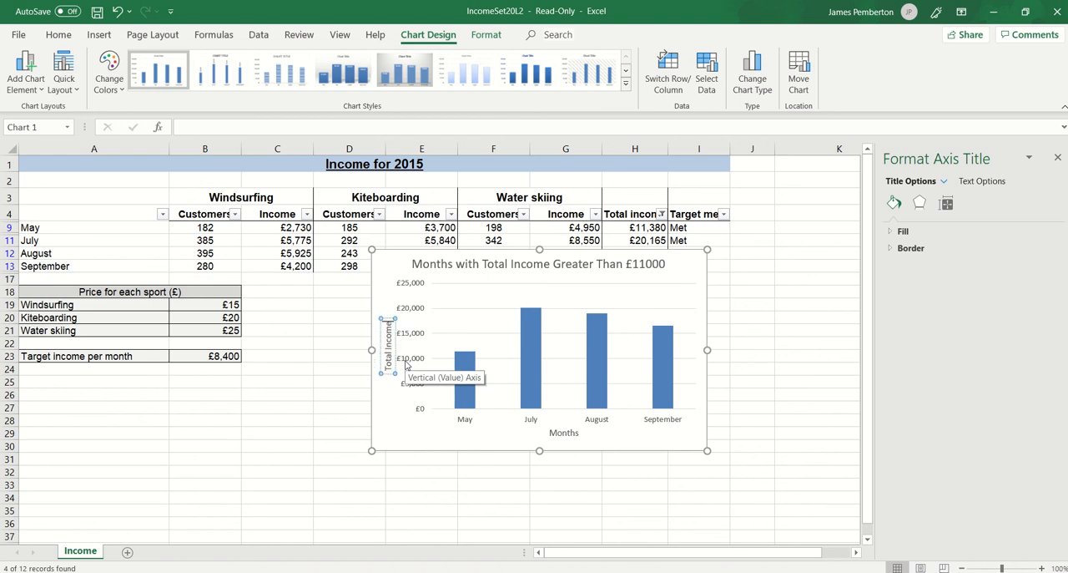
pyautogui.press('Return')
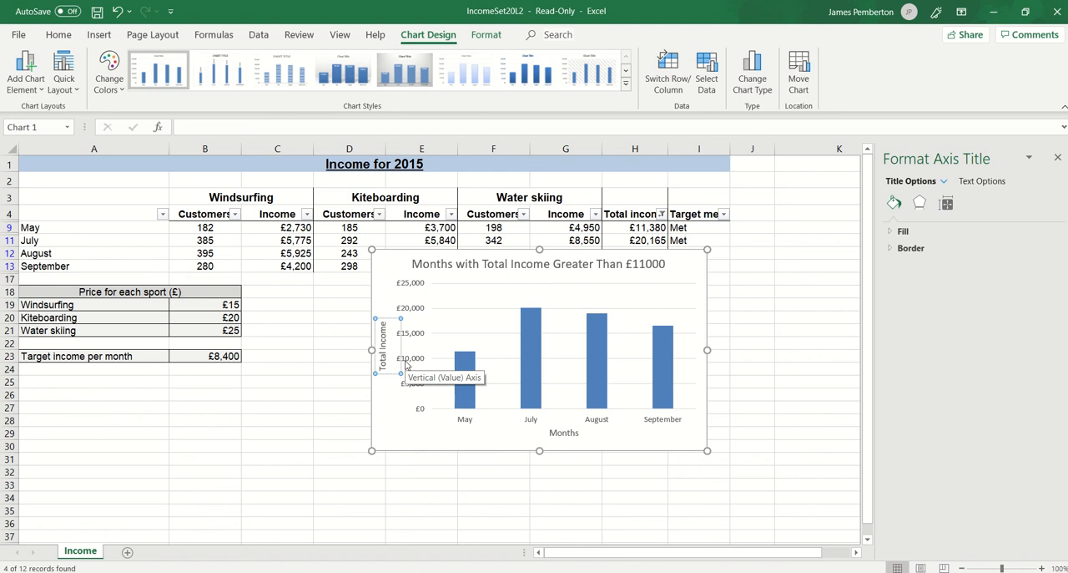
pyautogui.press('BackSpace')
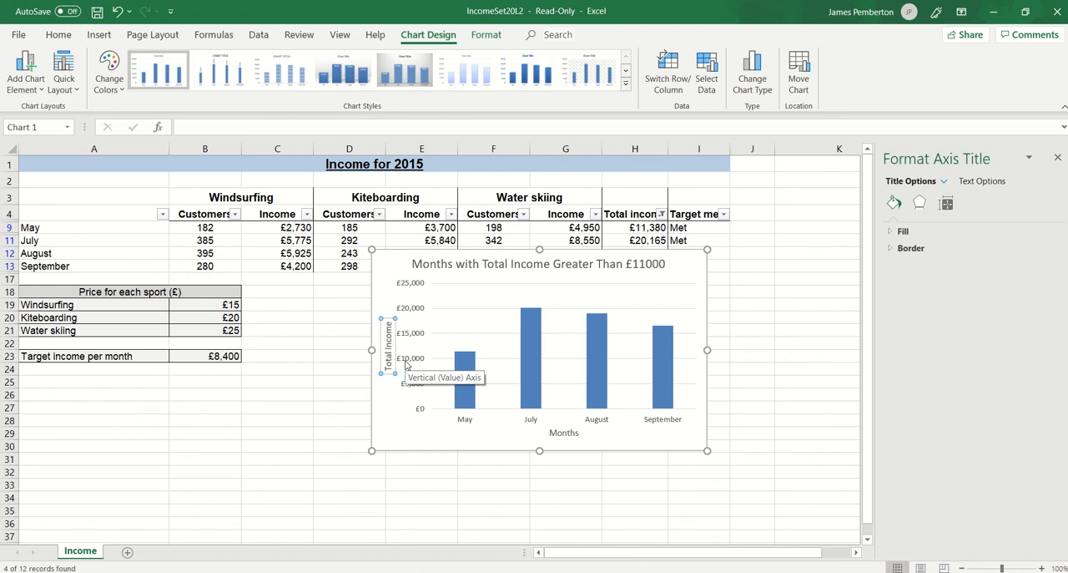
pyautogui.click(413, 440)
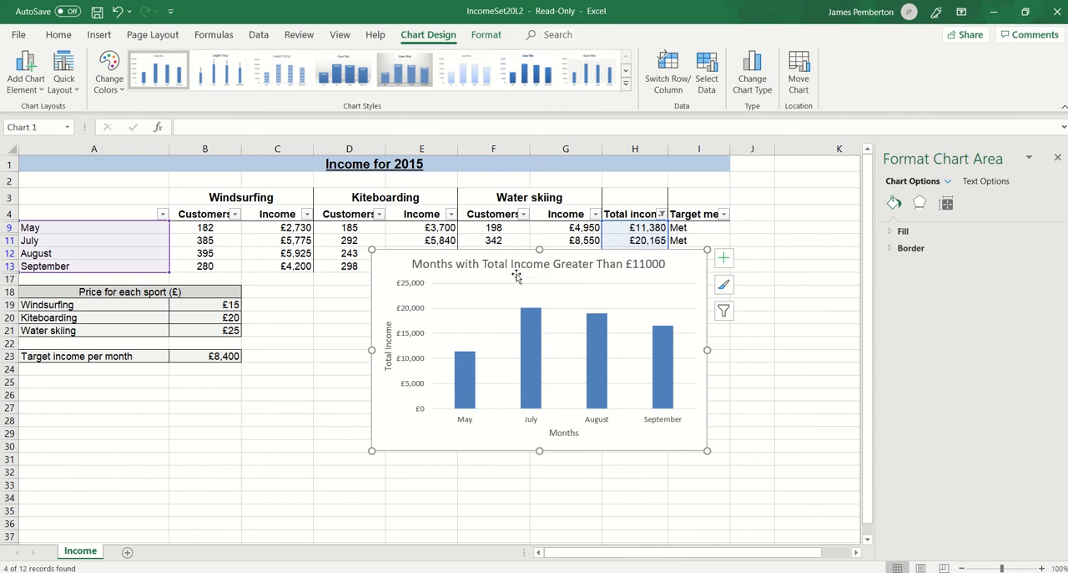
# Move the column chart to its own new sheet with the default name, and close the chart area formatting options.
pyautogui.rightClick(482, 327)
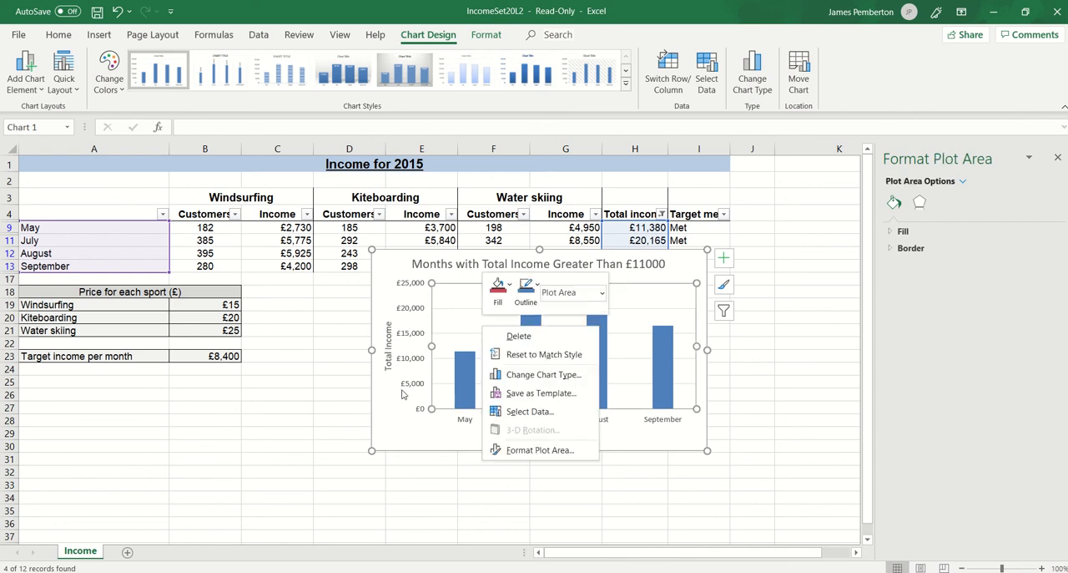
pyautogui.rightClick(402, 432)
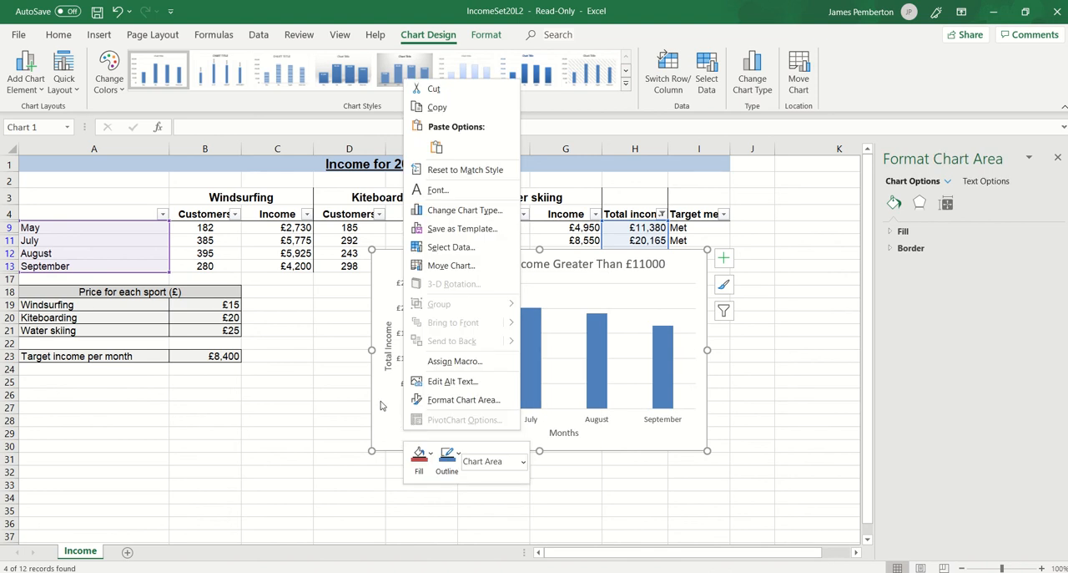
pyautogui.click(446, 265)
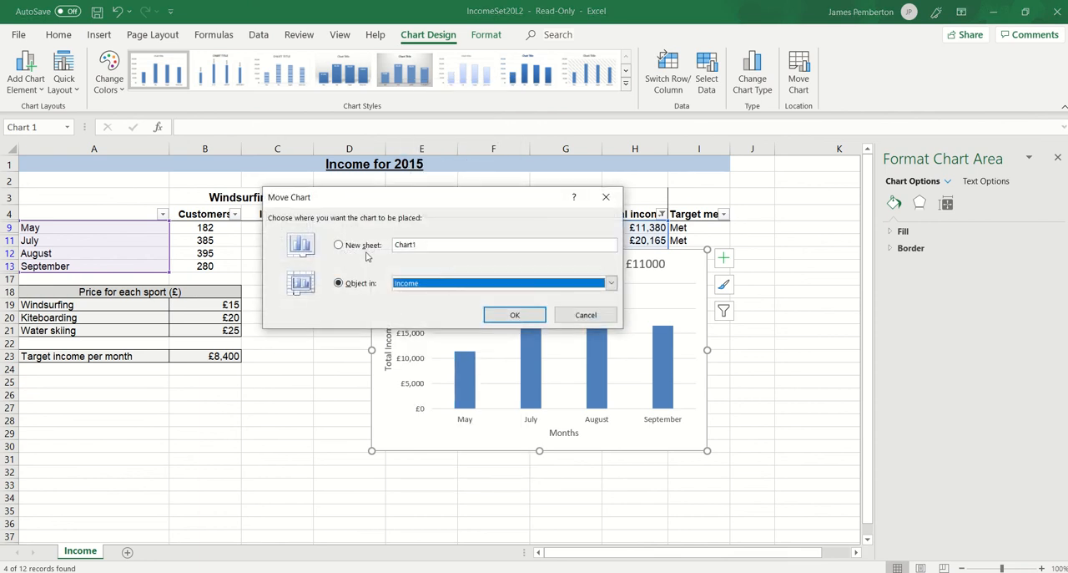
pyautogui.click(367, 248)
pyautogui.click(509, 316)
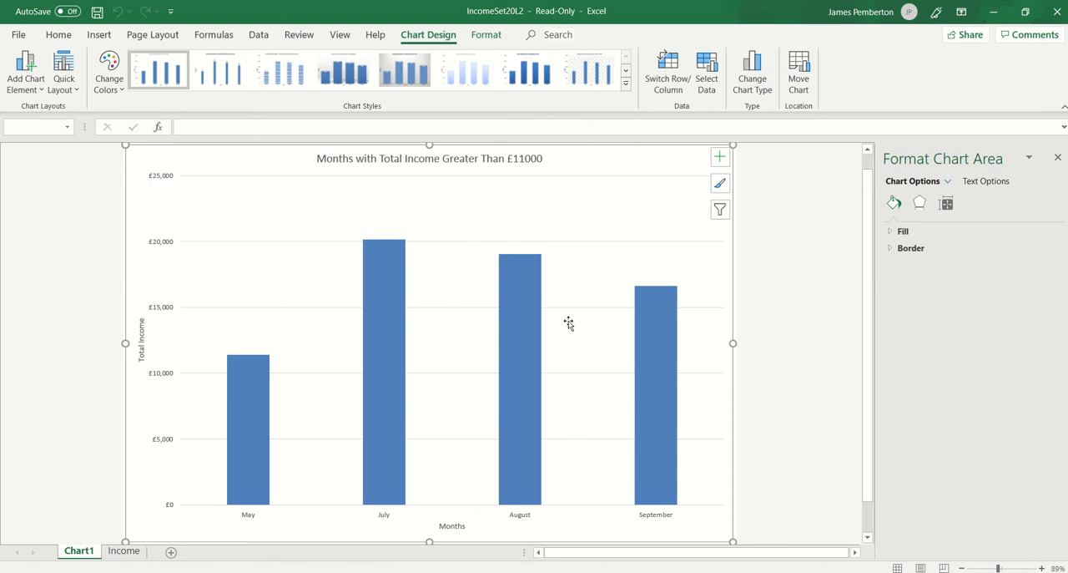
pyautogui.click(1057, 157)
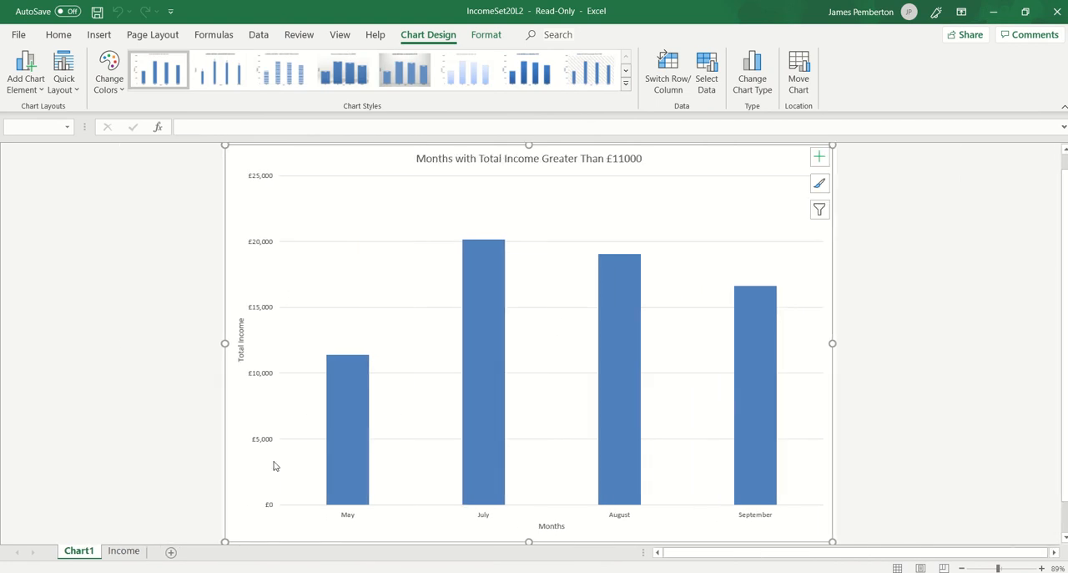
# Compare the new chart sheet with the filtered data on the Income worksheet, ending on Income.
pyautogui.click(124, 551)
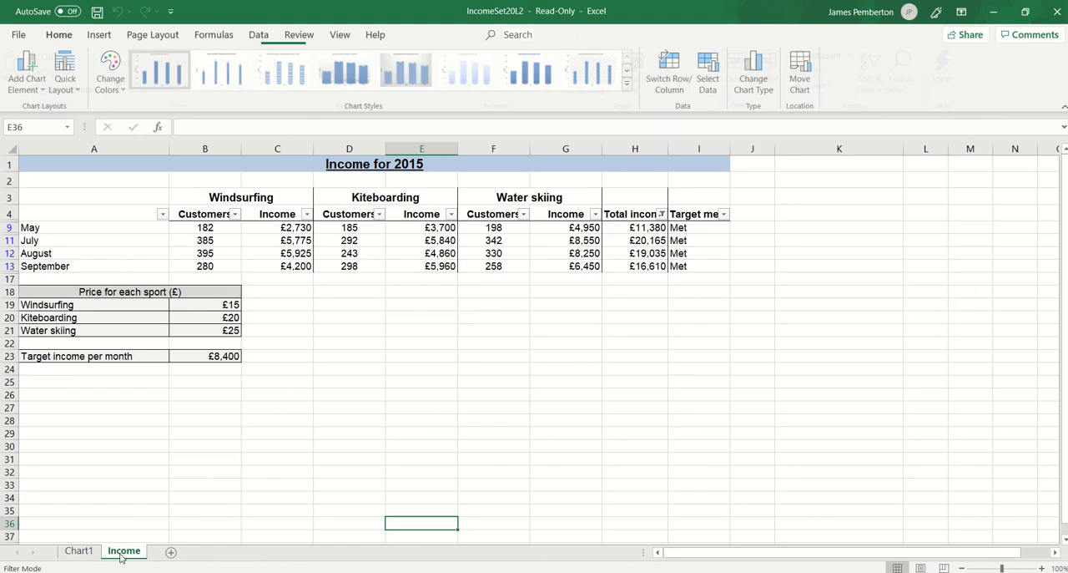
pyautogui.click(79, 551)
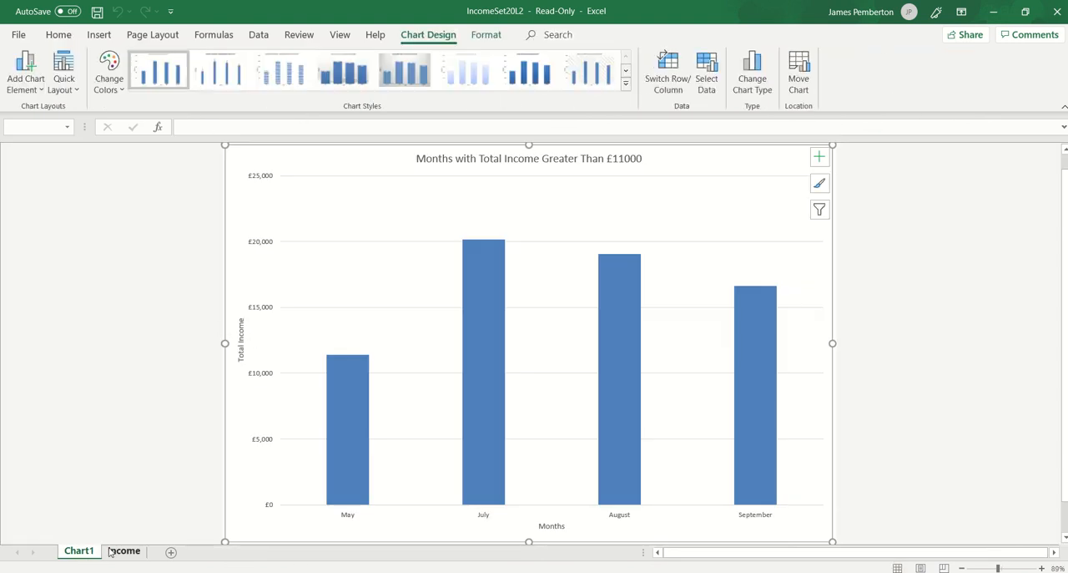
pyautogui.click(112, 551)
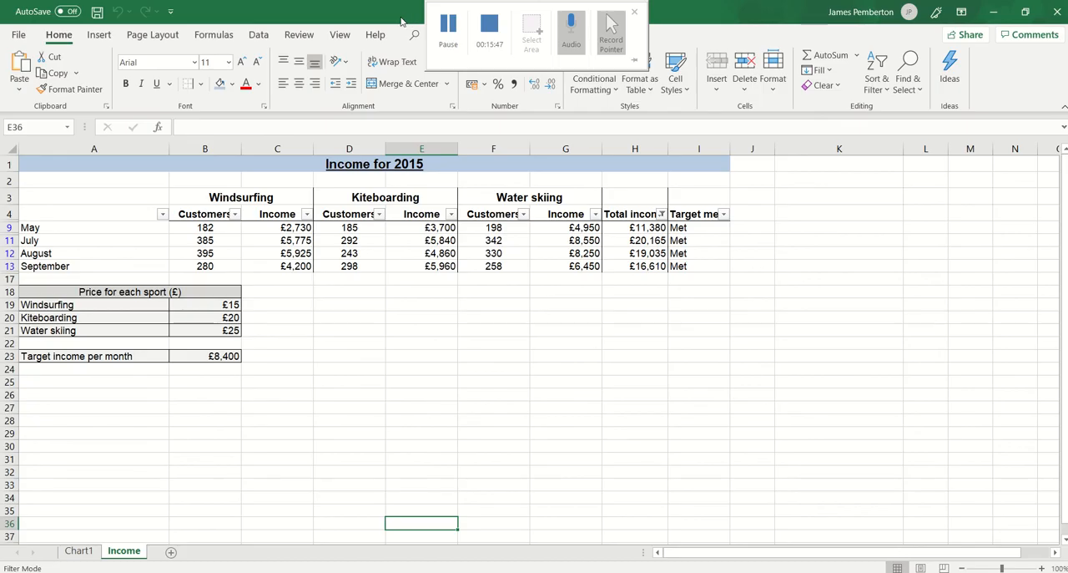
# Place the workbook beside the question paper and review Task 2 parts (a) to (g), highlighting the part (c) sentence about cell B23.
pyautogui.moveTo(400, 18); pyautogui.dragTo(1067, 251)
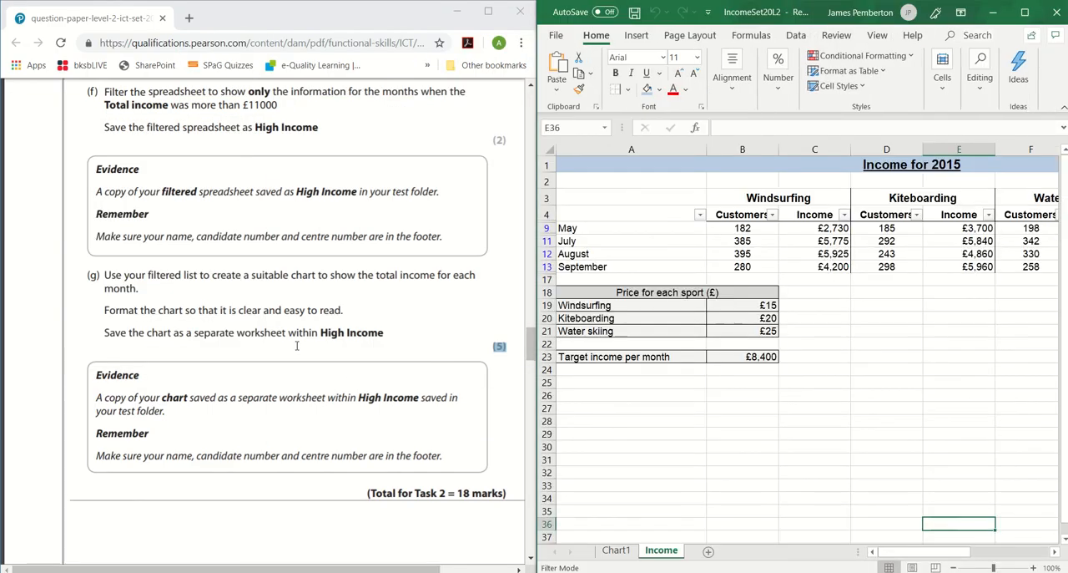
pyautogui.scroll(-1, 292, 342)
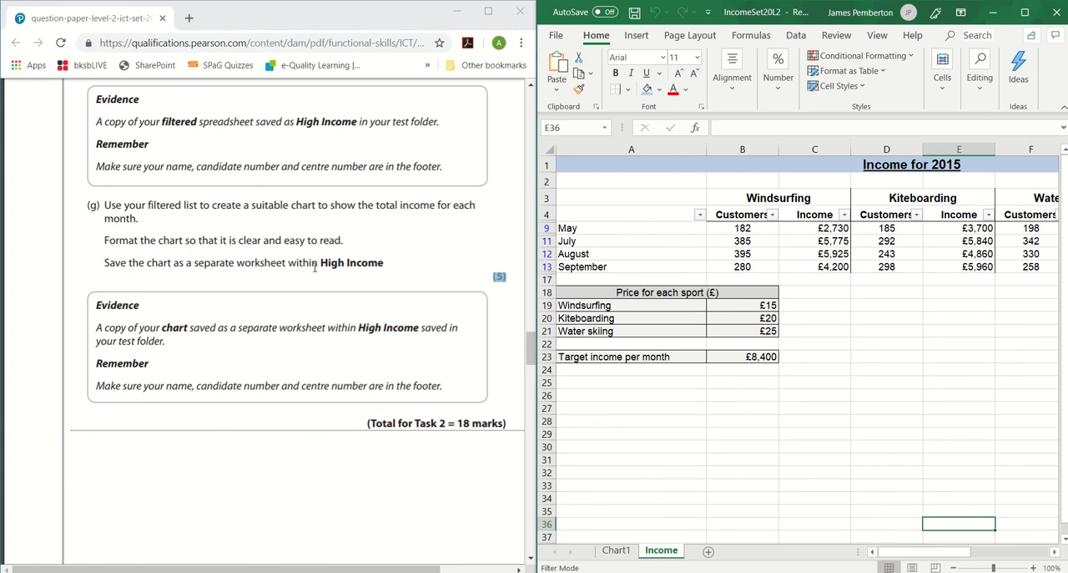
pyautogui.scroll(-4, 313, 269)
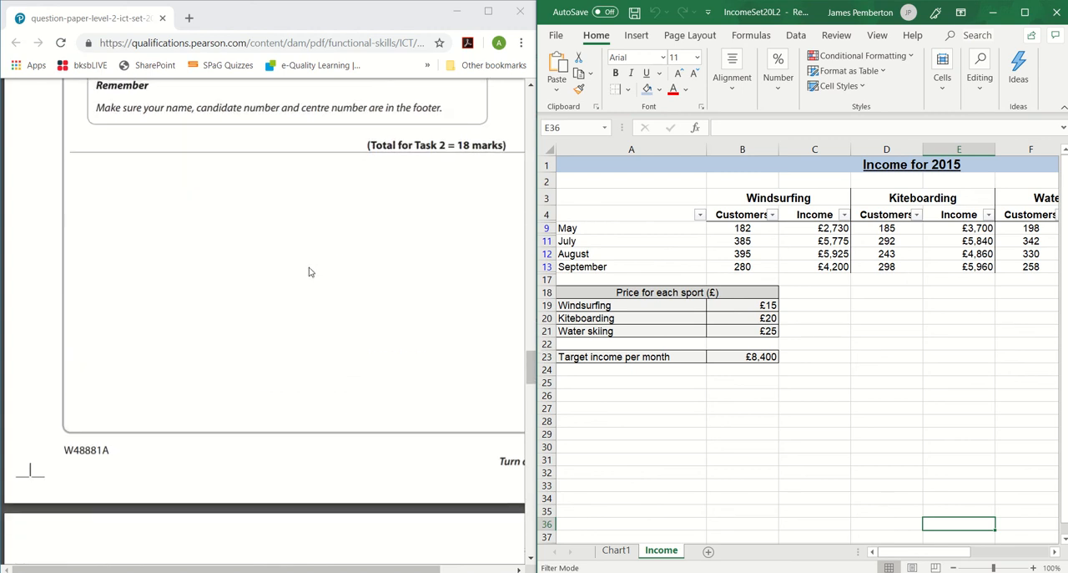
pyautogui.scroll(4, 309, 272)
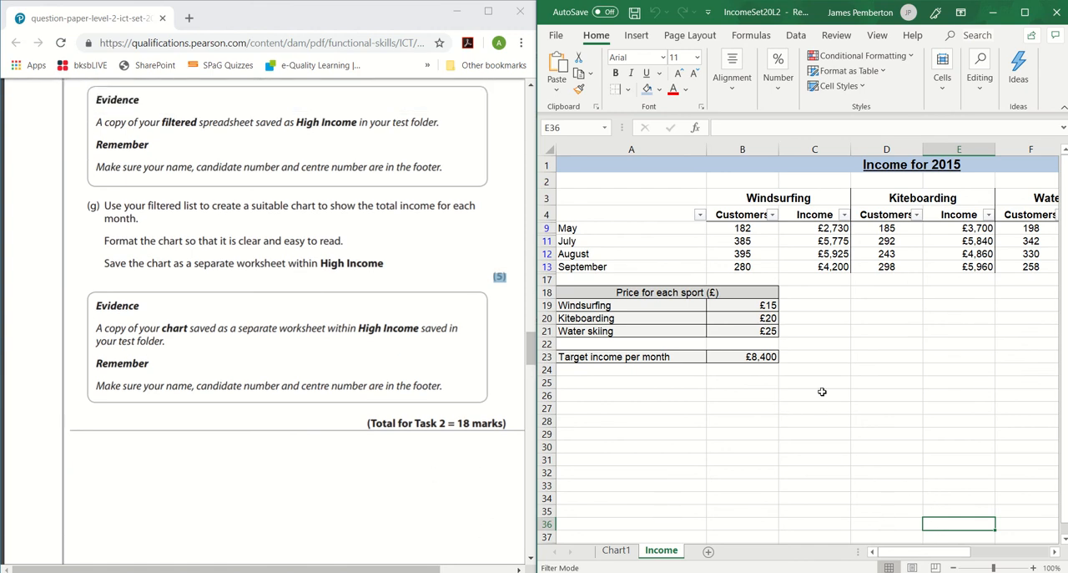
pyautogui.scroll(6, 189, 294)
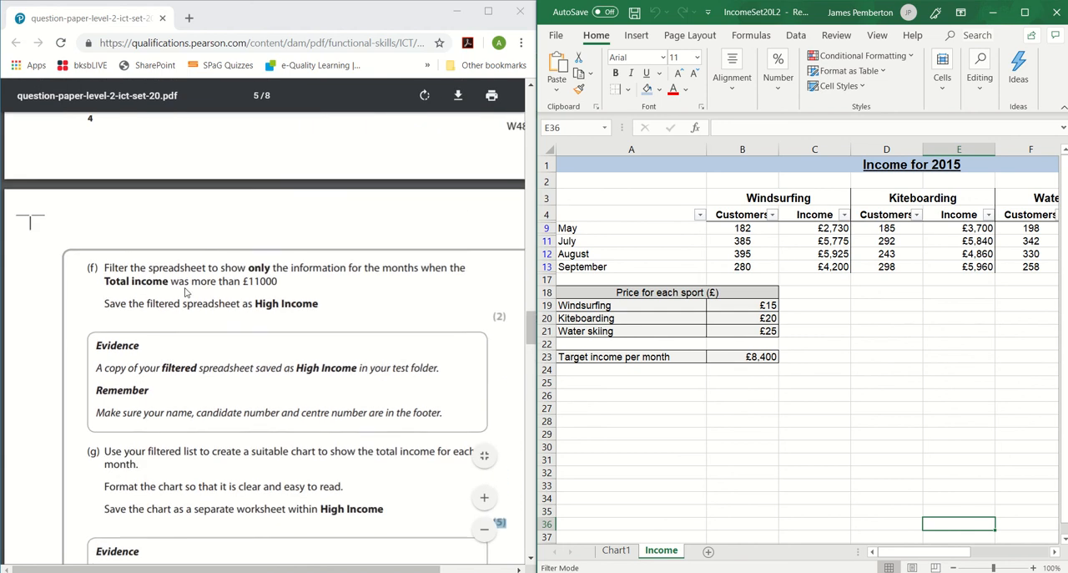
pyautogui.scroll(5, 189, 294)
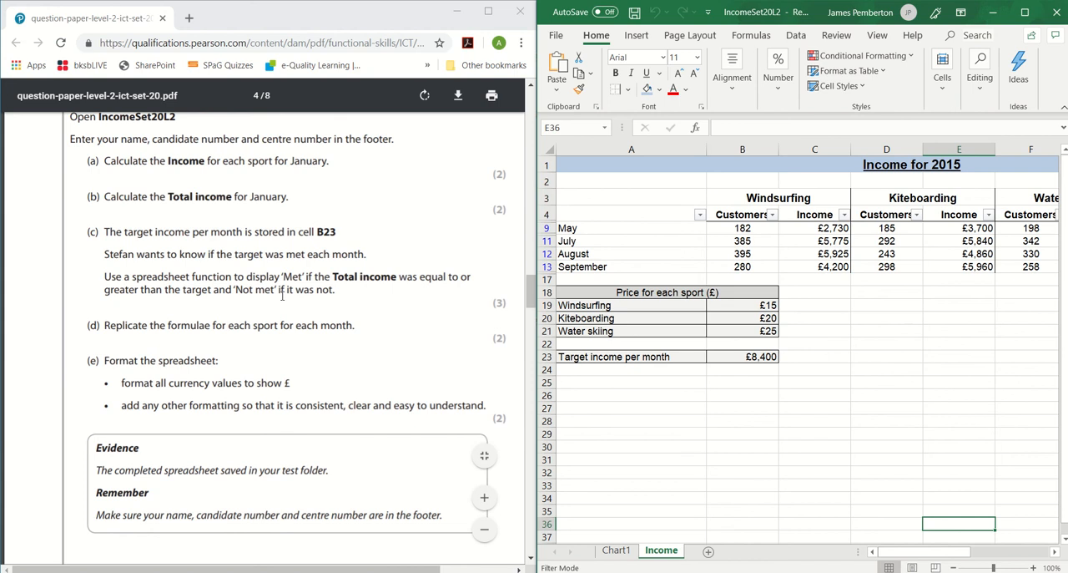
pyautogui.scroll(1, 257, 311)
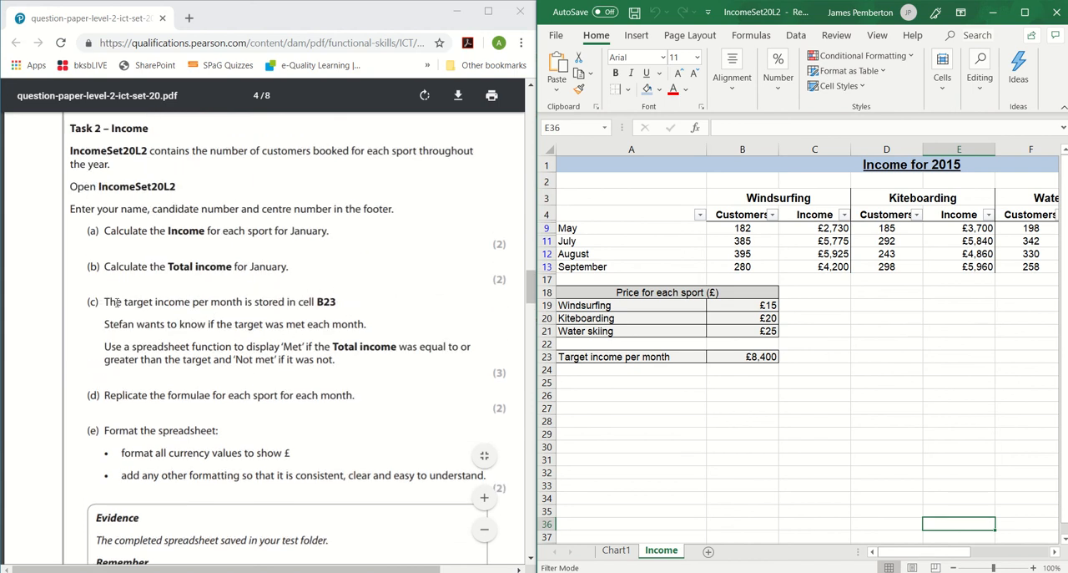
pyautogui.moveTo(103, 302); pyautogui.dragTo(339, 304)
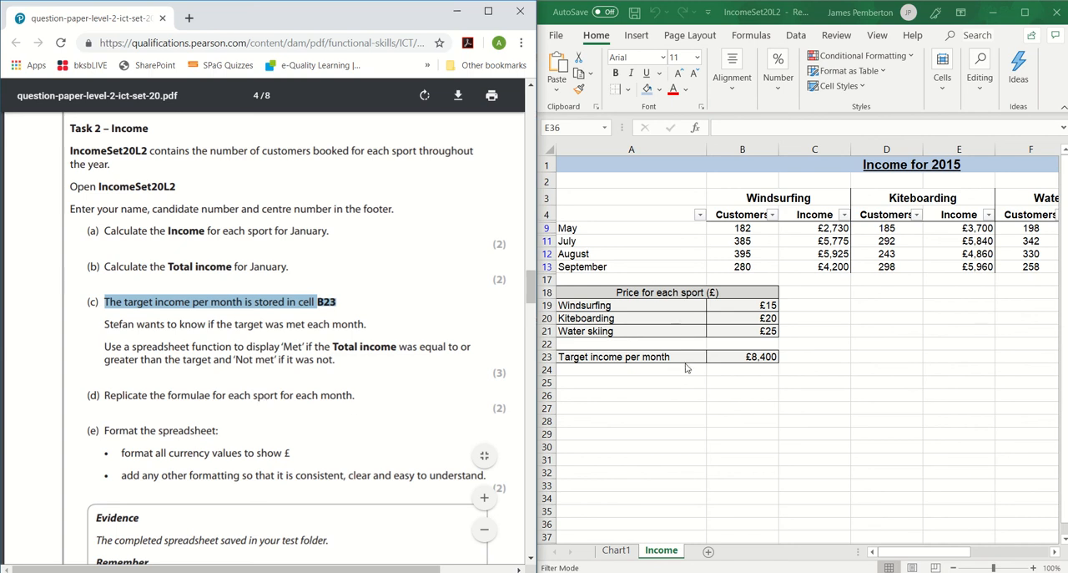
pyautogui.click(693, 421)
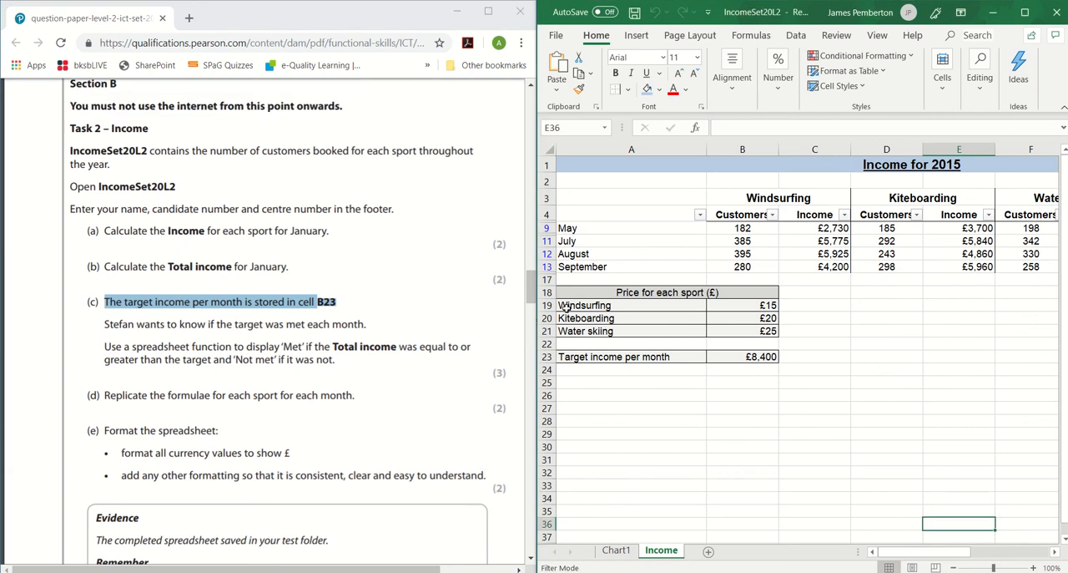
pyautogui.moveTo(488, 10)
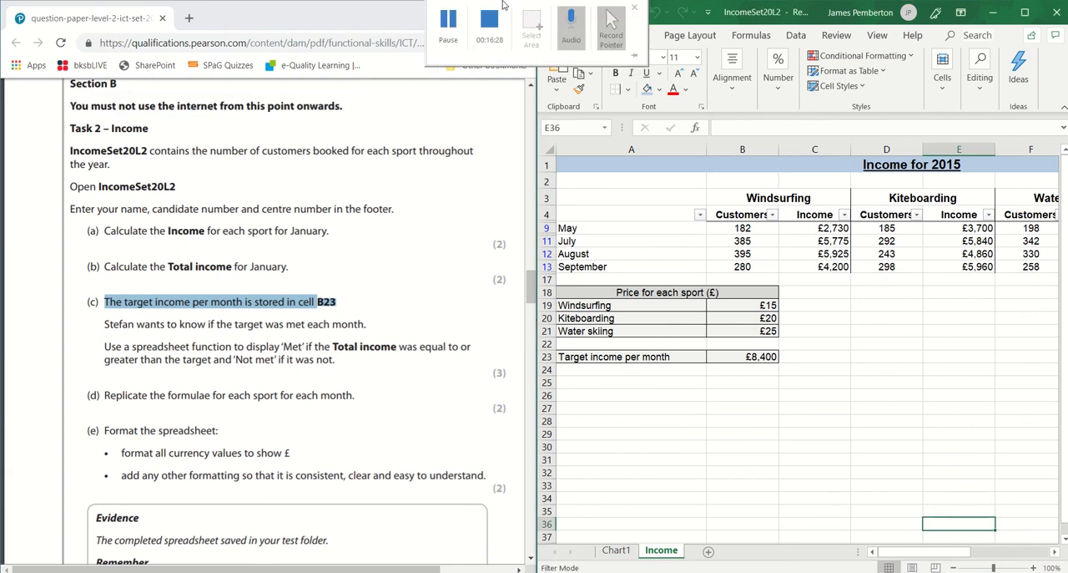